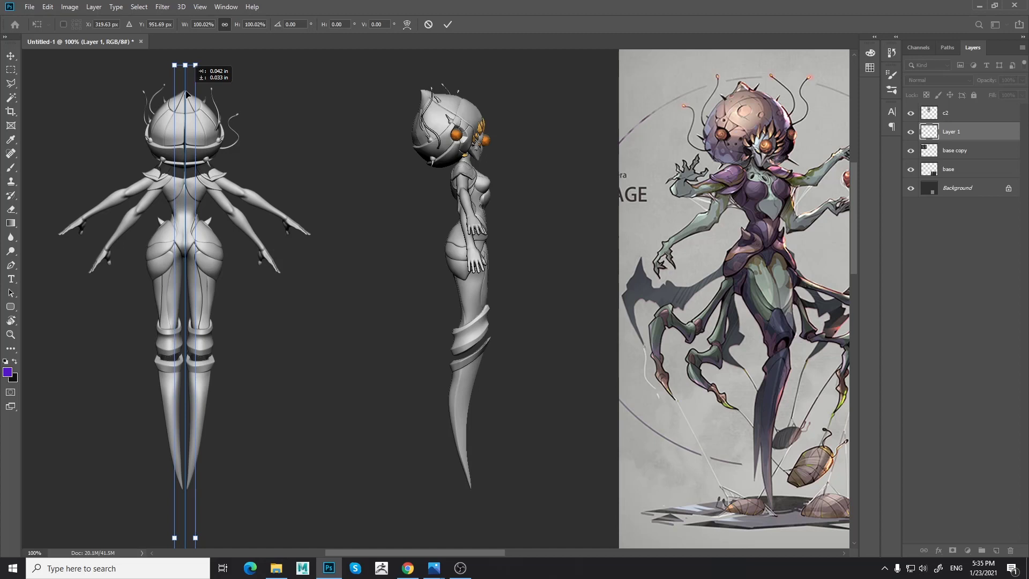
- Align the vertical symmetry axis with the centre of the back-view figure and apply the transform
drag(185, 95, 184, 95)
key(Left)
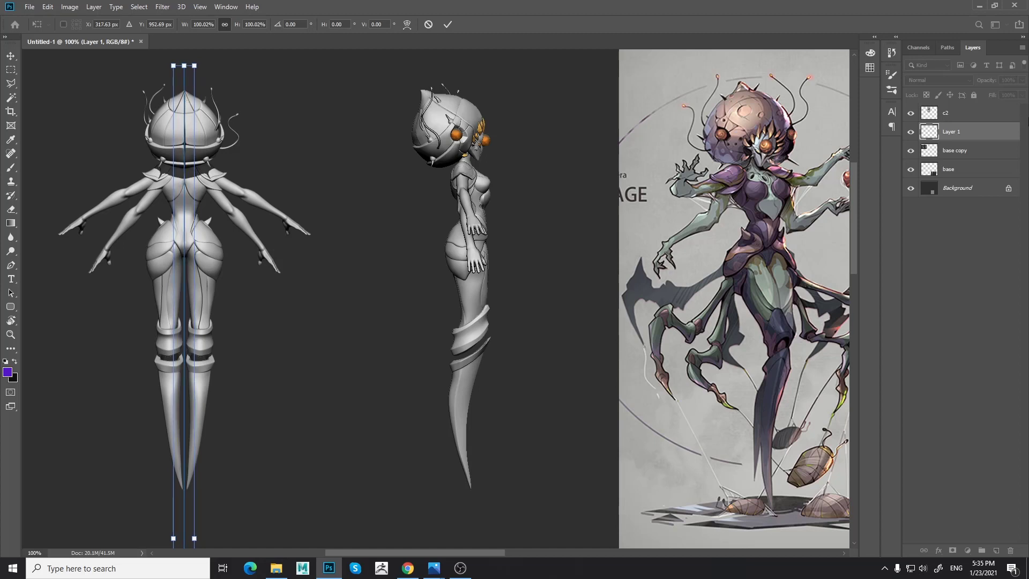
key(Right)
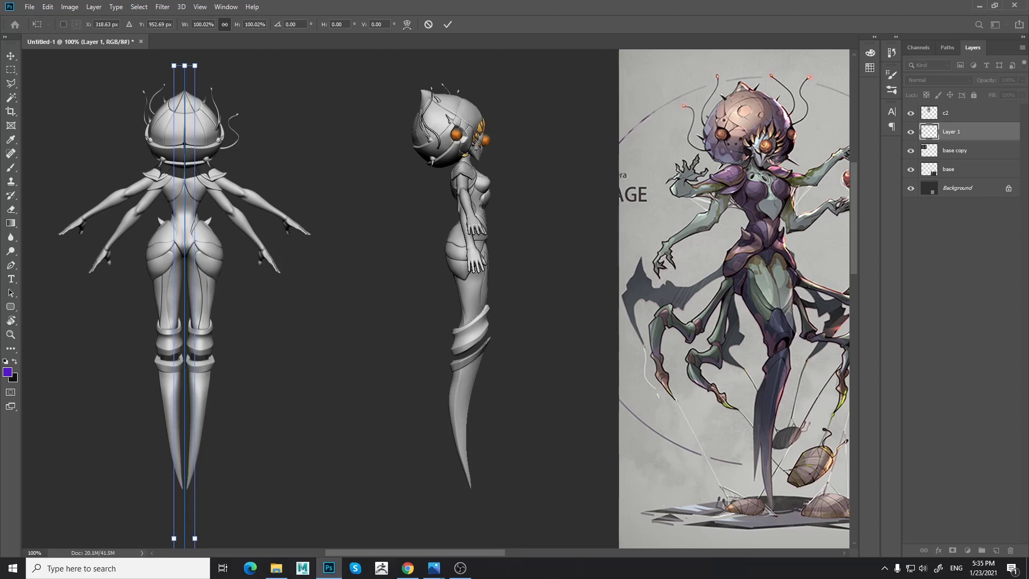
click(10, 55)
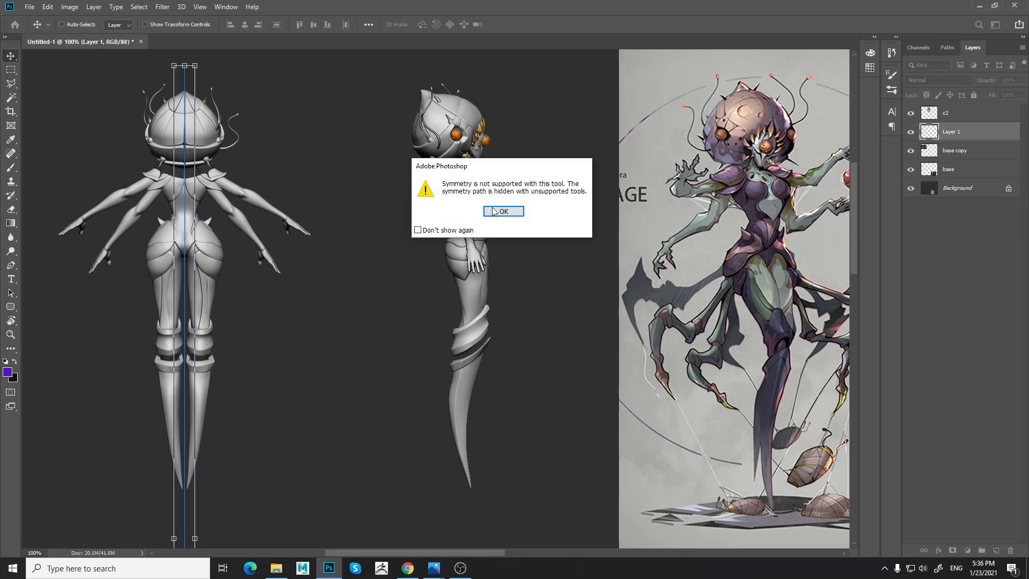
click(494, 208)
- Hide the symmetry path for the Brush tool
key(b)
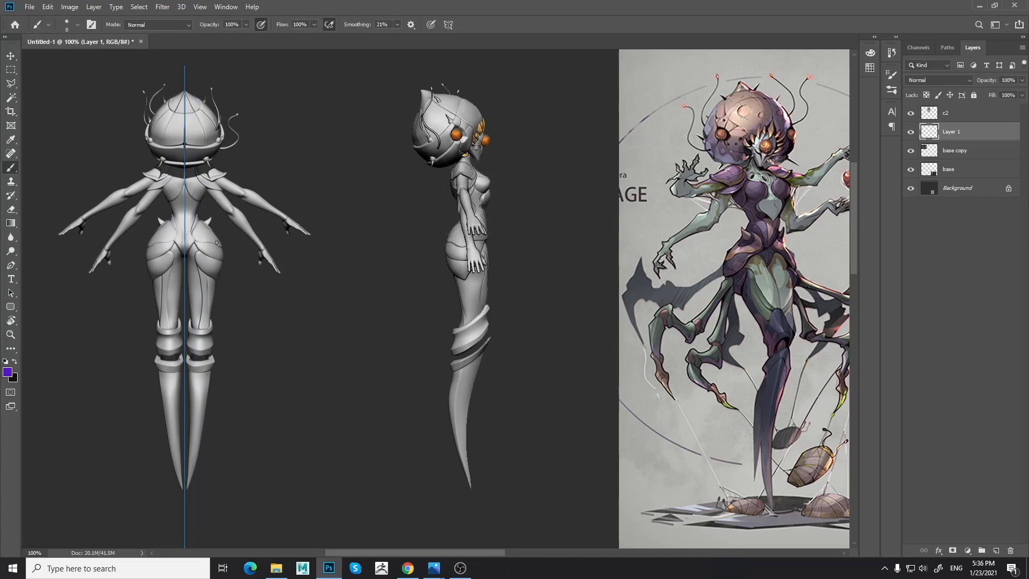
click(448, 24)
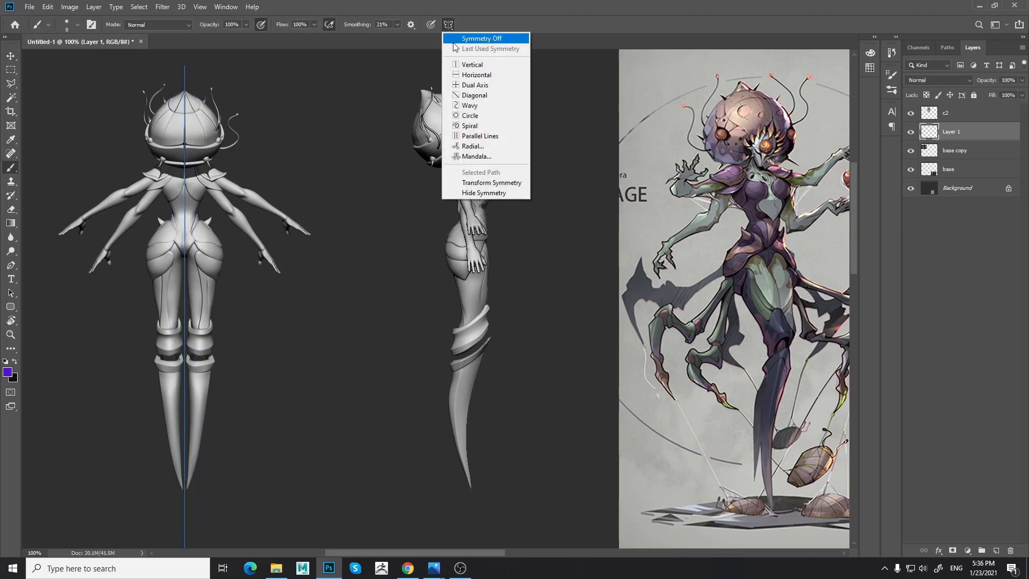
click(483, 193)
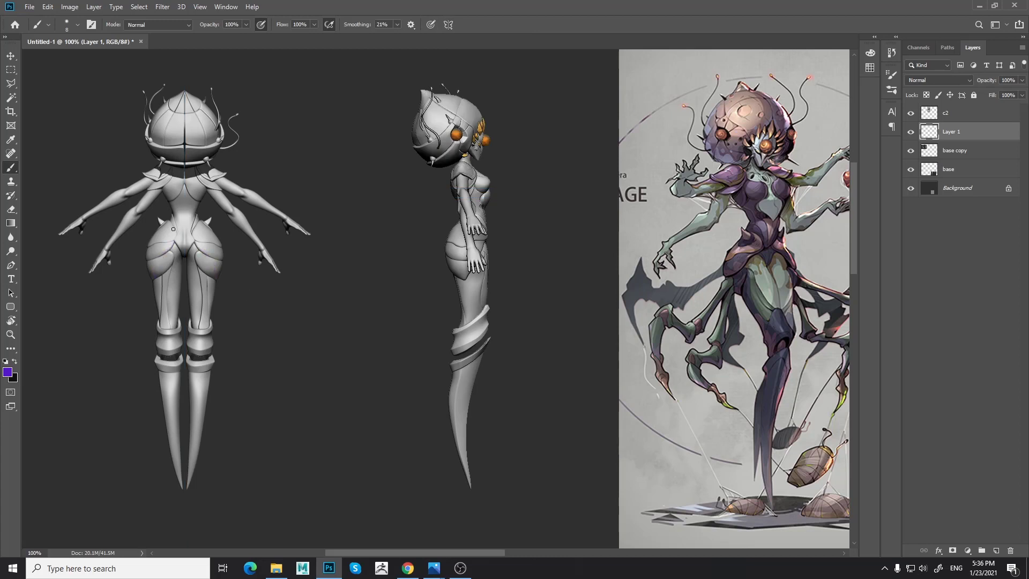
- Sketch a faint mirrored purple contour over the back-view figure's hips and erase the stray parts with a smaller eraser
mouse_move(176, 218)
mouse_down()
mouse_move(164, 252)
mouse_move(177, 222)
mouse_move(174, 263)
mouse_move(180, 224)
mouse_move(175, 283)
mouse_up()
key(e)
click(174, 286)
key(bracketleft)
key(bracketleft)
key(bracketleft)
key(bracketleft)
key(bracketleft)
key(bracketleft)
key(bracketleft)
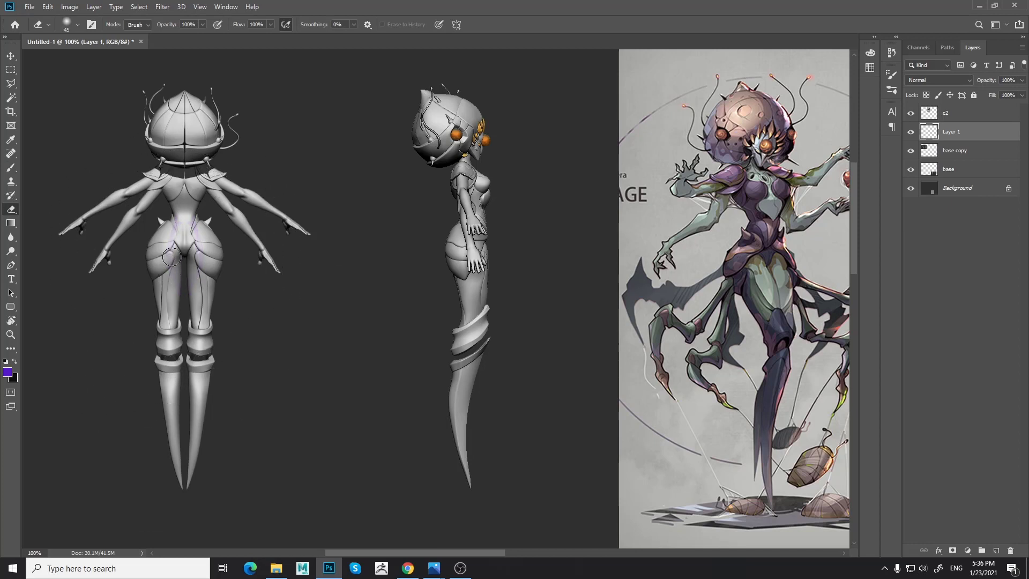
- Paint a bold purple outline of a segmented abdomen from the lower back to a point between the thighs
key(b)
mouse_move(178, 242)
mouse_down()
mouse_move(173, 227)
mouse_move(166, 268)
mouse_move(177, 284)
mouse_move(177, 217)
mouse_up()
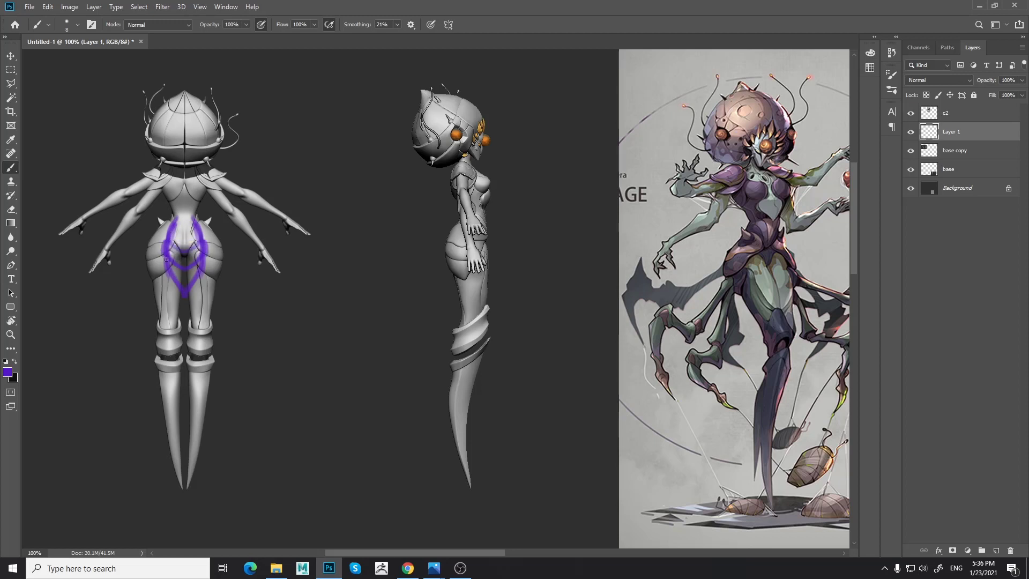
mouse_move(166, 240)
mouse_down()
mouse_move(177, 257)
mouse_move(166, 276)
mouse_move(182, 294)
mouse_up()
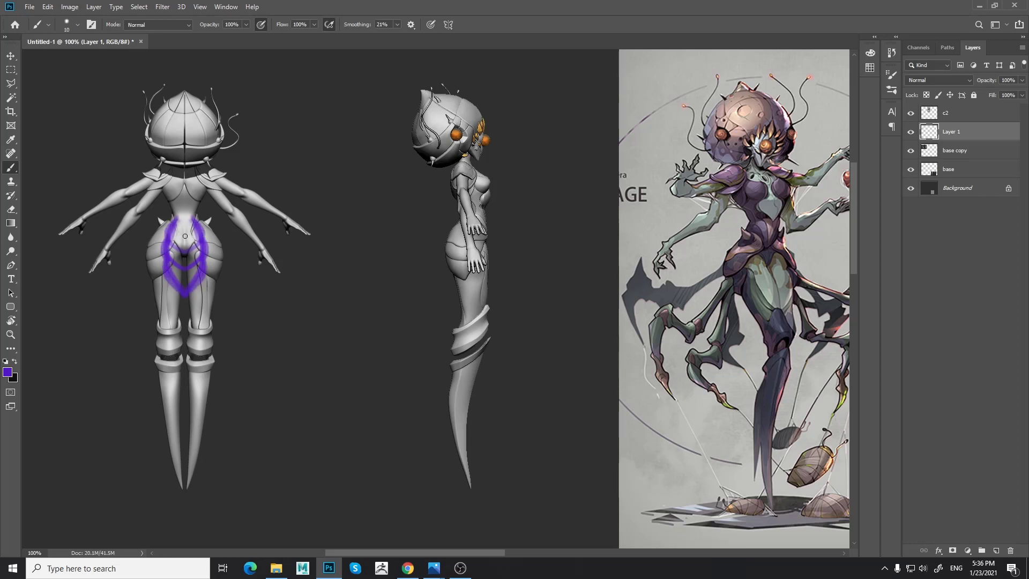
- Fill the inside of the abdomen outline with purple using a 25 px brush
key(bracketright)
key(bracketright)
key(bracketright)
key(bracketright)
key(bracketright)
drag(188, 228, 177, 271)
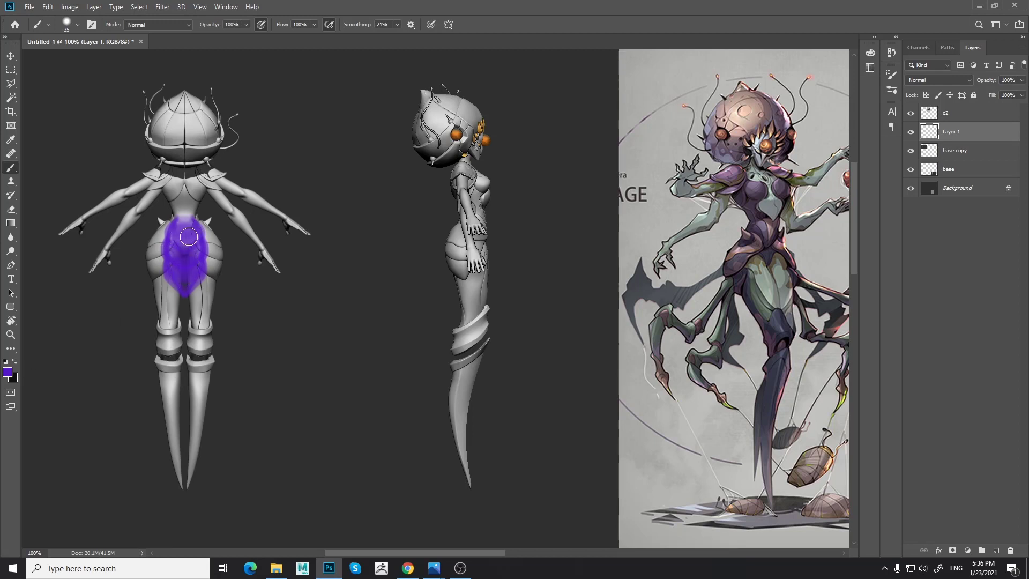
- Draw black V-shaped dividing lines and edges on the purple abdomen with a 6 px brush
key(bracketleft)
key(bracketleft)
key(bracketleft)
key(bracketleft)
key(bracketleft)
key(bracketleft)
key(bracketleft)
key(x)
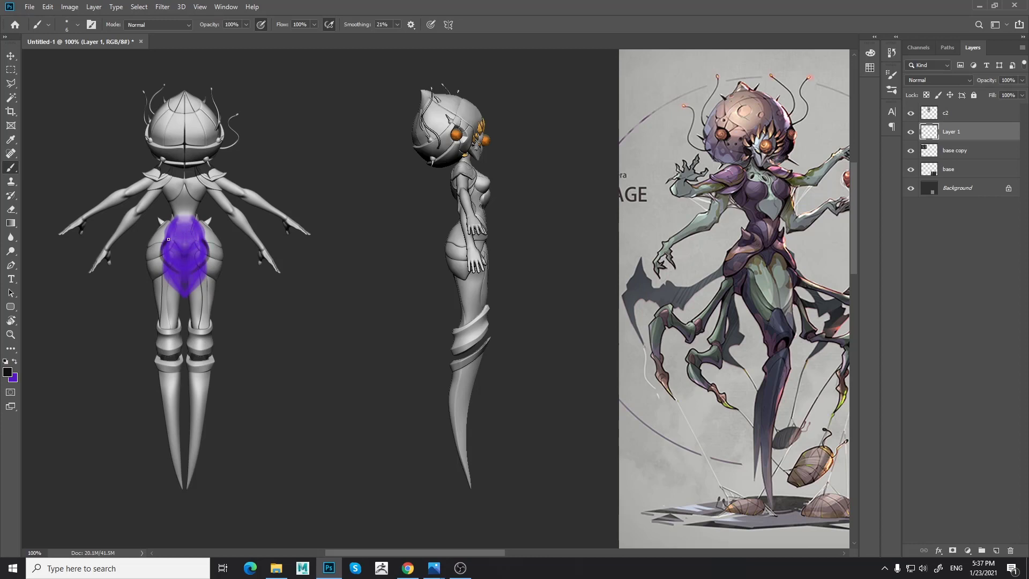
mouse_move(168, 239)
mouse_down()
mouse_move(183, 218)
mouse_move(187, 254)
mouse_move(193, 230)
mouse_up()
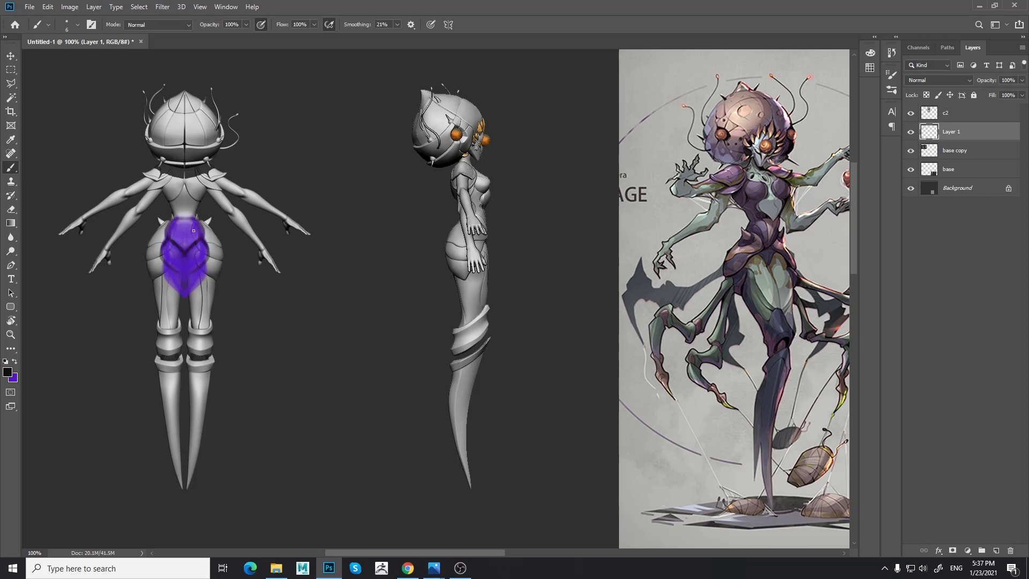
mouse_move(207, 269)
mouse_down()
mouse_move(187, 315)
mouse_move(204, 276)
mouse_up()
- Define the pointed lower abdomen plate with purple and black strokes, and add two dark sockets to the top plate
key(x)
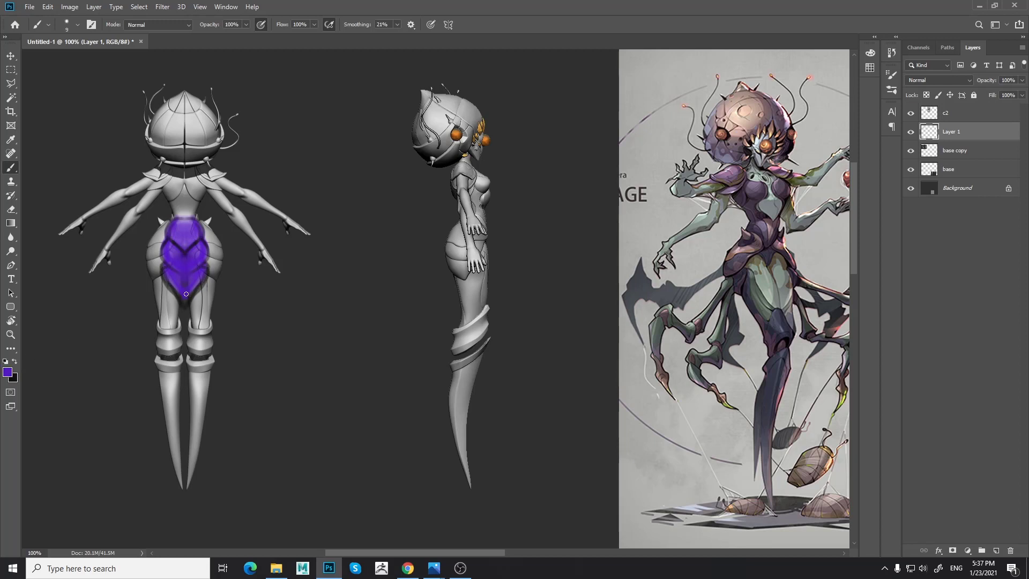
key(bracketright)
key(bracketright)
key(x)
key(bracketleft)
drag(199, 267, 192, 299)
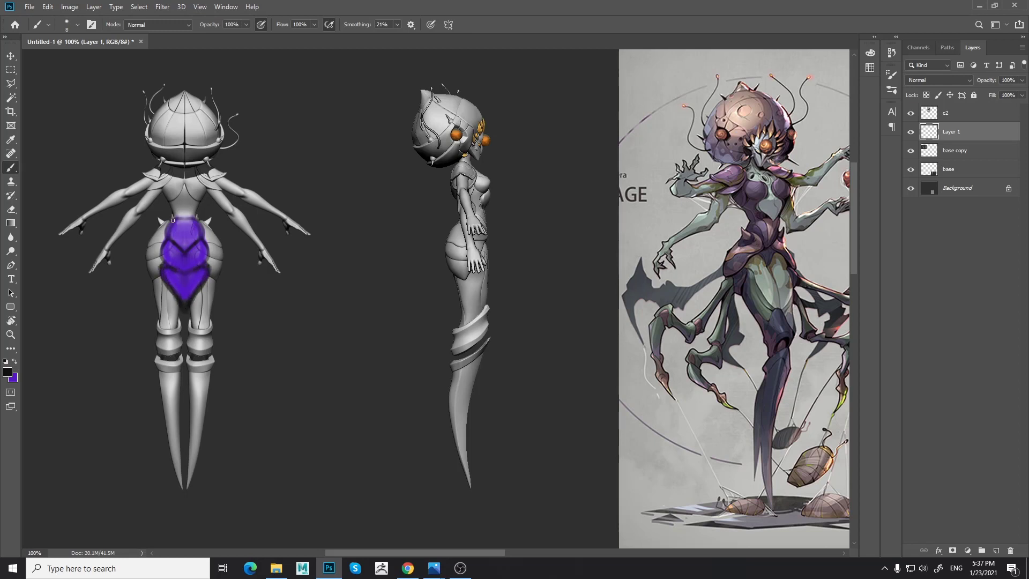
drag(192, 225, 188, 233)
- Lasso the upper spider leg beside the concept character's hip on layer c2 and copy it to a new layer above Layer 1
click(956, 114)
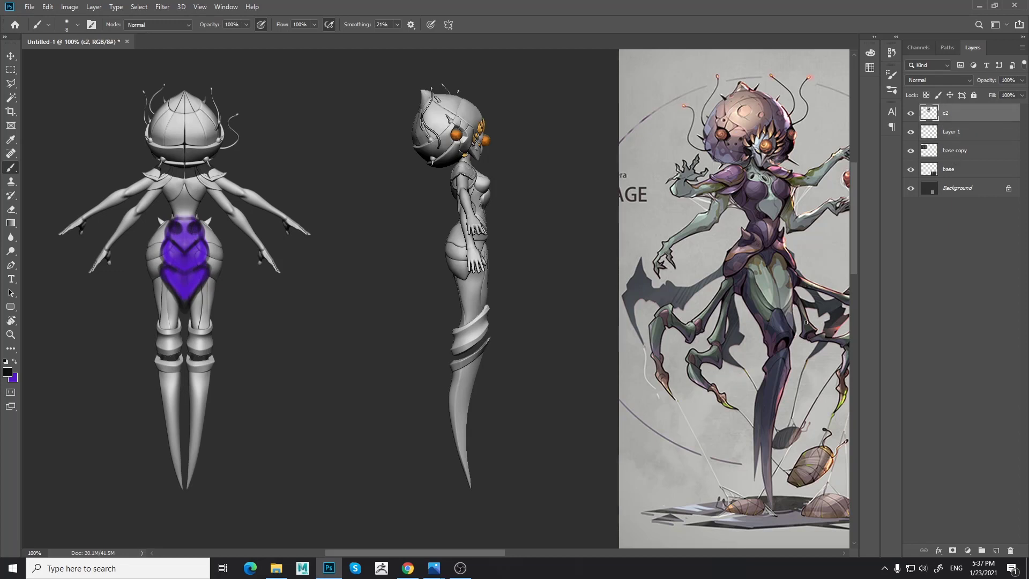
drag(805, 322, 693, 303)
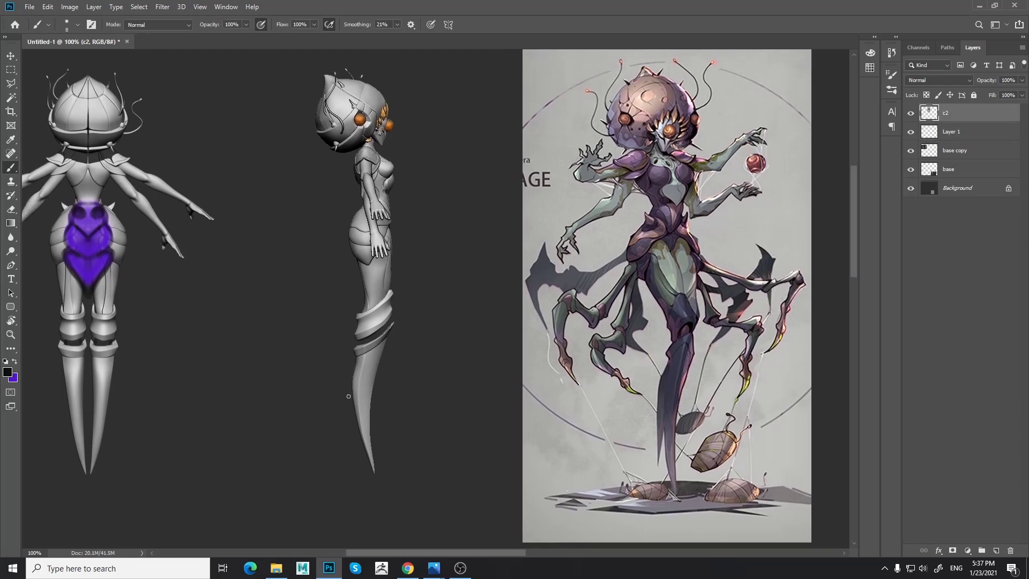
key(l)
mouse_move(695, 257)
mouse_down()
mouse_move(747, 295)
mouse_move(792, 287)
mouse_move(779, 341)
mouse_move(762, 355)
mouse_move(780, 346)
mouse_move(808, 285)
mouse_move(801, 272)
mouse_move(750, 282)
mouse_move(693, 256)
mouse_up()
click(946, 132)
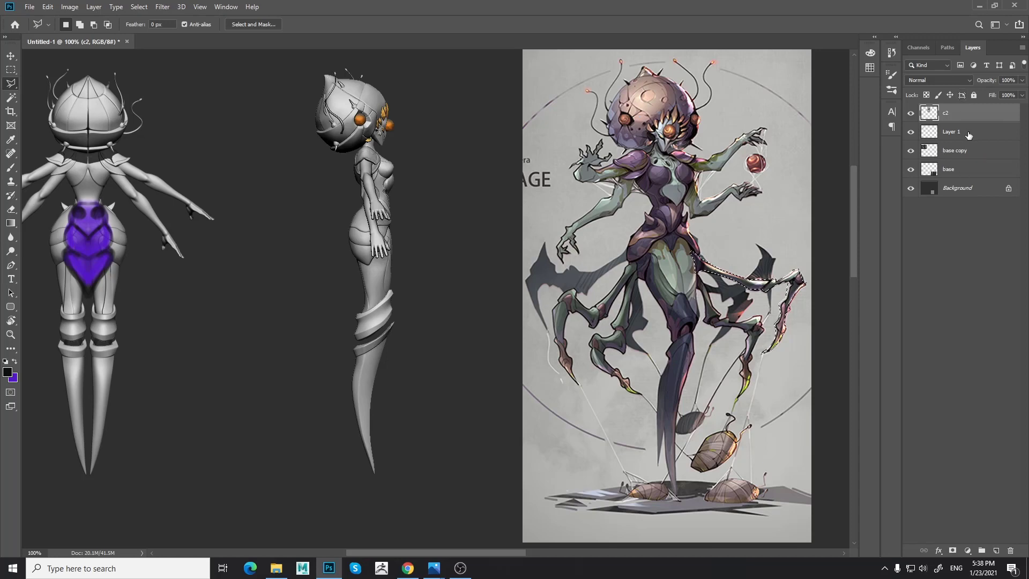
key(ctrl+j)
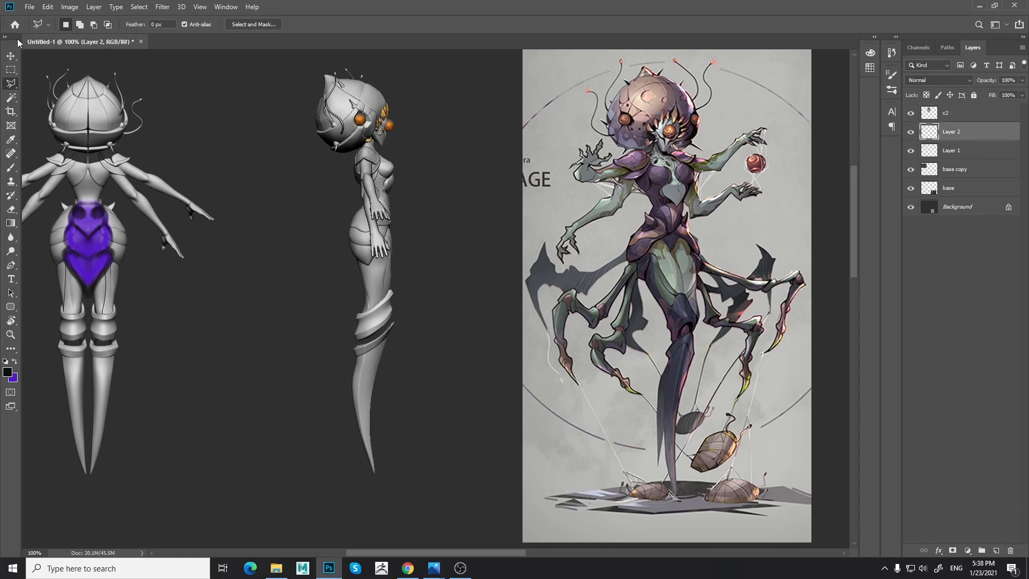
- Move the copied spider leg next to the back-view figure
click(11, 56)
drag(639, 435, 154, 395)
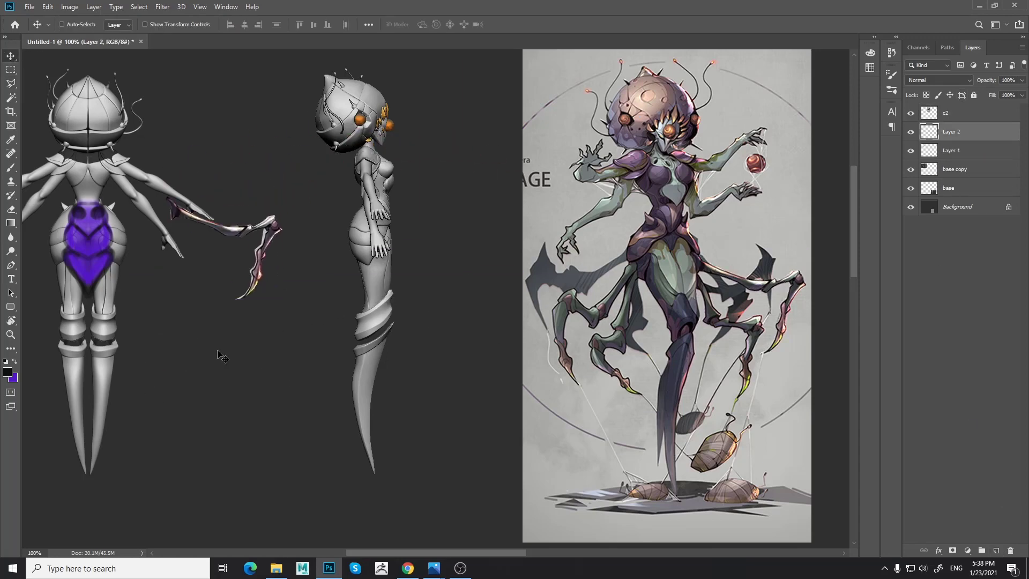
drag(222, 356, 441, 361)
key(ctrl)
key(ctrl+minus)
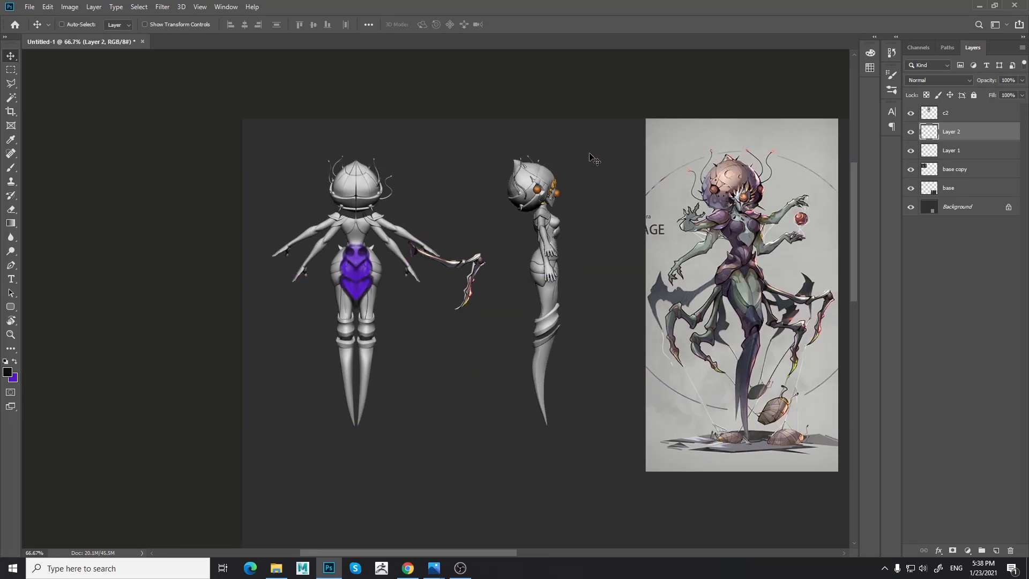
- Rotate the leg by about -37 degrees, shrink it slightly and place its base at the top of the purple abdomen
key(ctrl+t)
drag(496, 329, 528, 287)
drag(465, 289, 424, 265)
scroll(481, 300, up, 3)
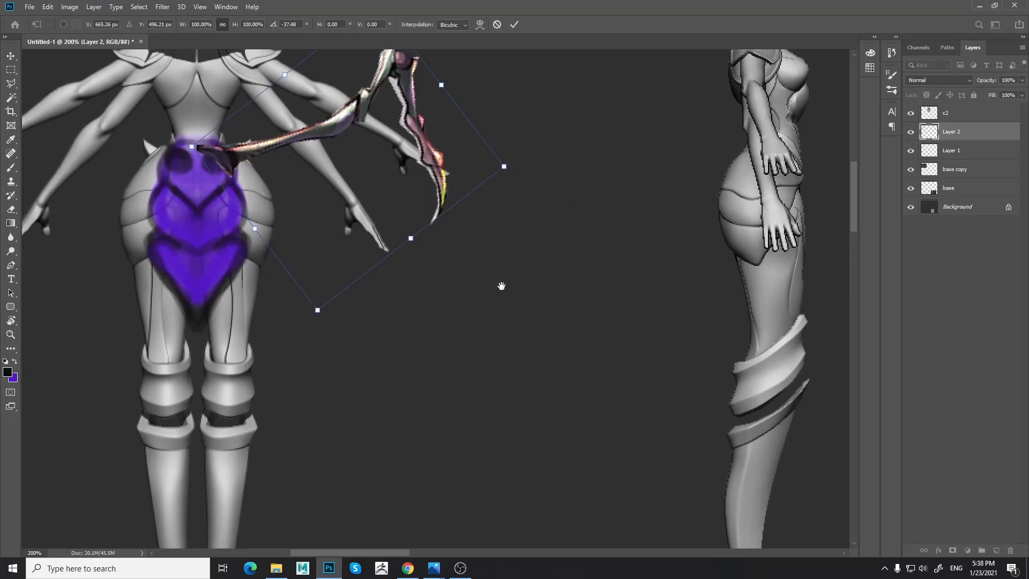
scroll(547, 255, down, 1)
drag(546, 255, 522, 251)
drag(481, 244, 503, 237)
key(Return)
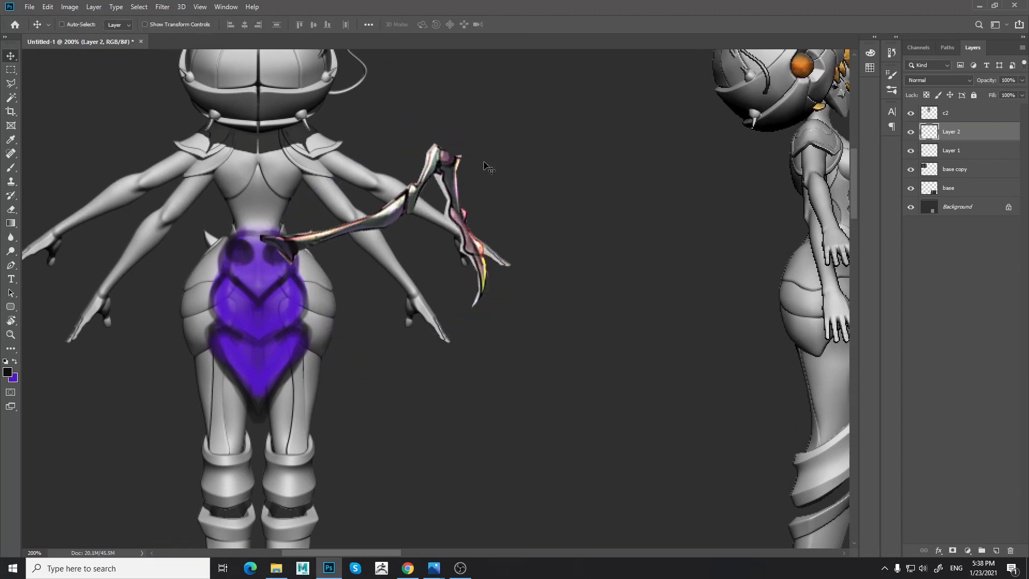
- Paint the selected spider leg solid black with a 50 px brush and deselect it
key(b)
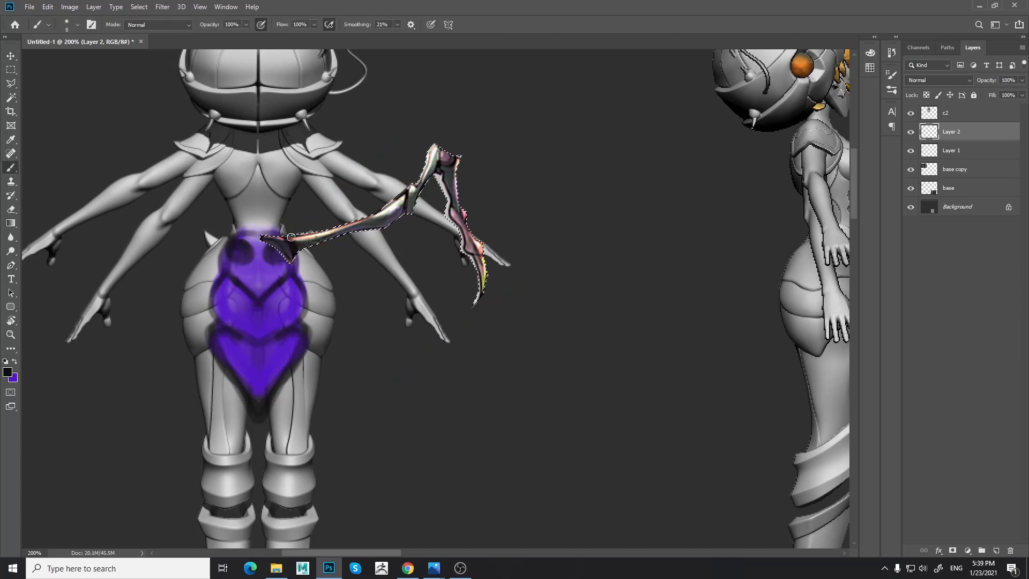
key(bracketright)
key(bracketright)
key(bracketright)
key(bracketright)
key(bracketright)
key(bracketright)
key(bracketright)
key(bracketright)
mouse_move(280, 255)
mouse_down()
mouse_move(324, 218)
mouse_move(466, 231)
mouse_move(453, 121)
mouse_move(482, 300)
mouse_up()
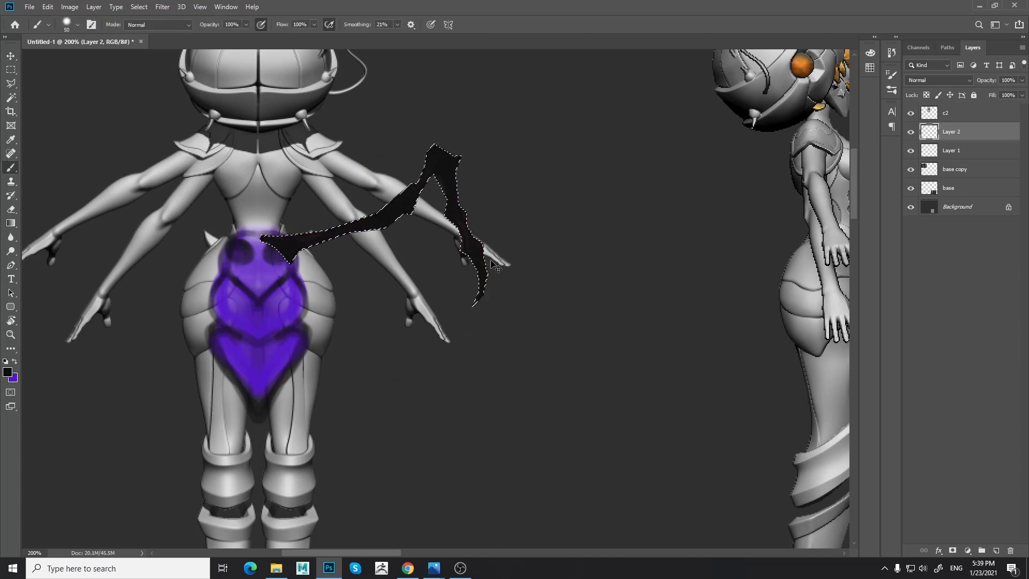
key(ctrl+d)
key(e)
mouse_move(252, 211)
mouse_down()
mouse_move(238, 255)
mouse_move(251, 231)
mouse_up()
key(ctrl+z)
key(ctrl+z)
- Erase the inner end of the black leg with a smaller eraser so it starts at the abdomen's socket
click(910, 132)
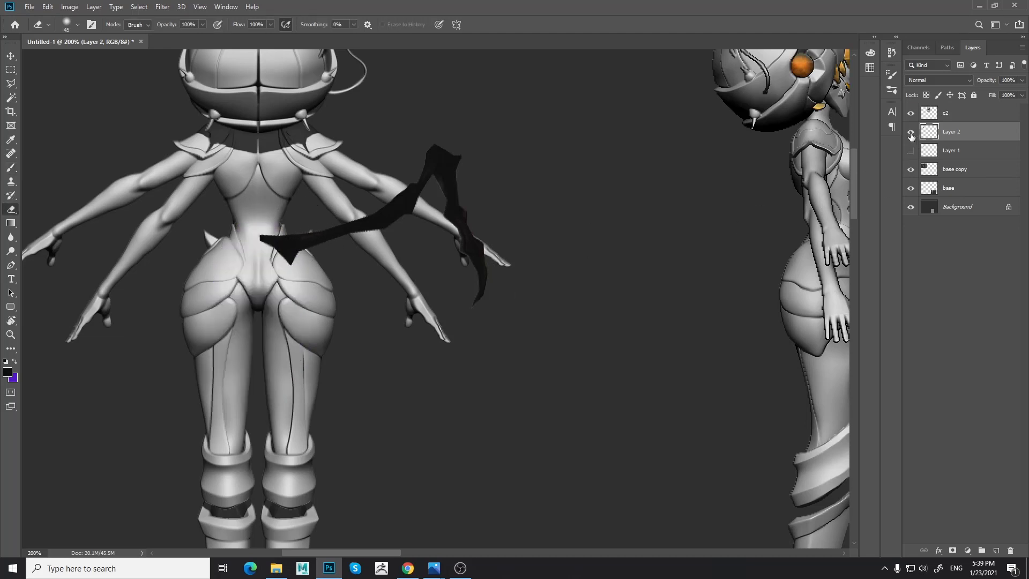
click(910, 132)
key(bracketleft)
key(bracketleft)
key(bracketleft)
key(bracketleft)
key(bracketleft)
key(bracketleft)
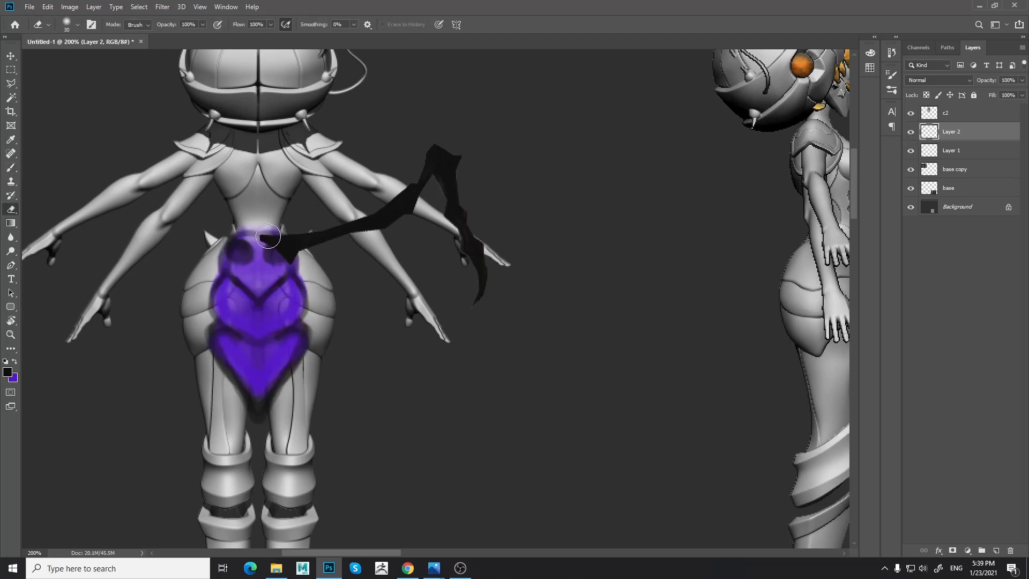
drag(265, 232, 255, 241)
key(q)
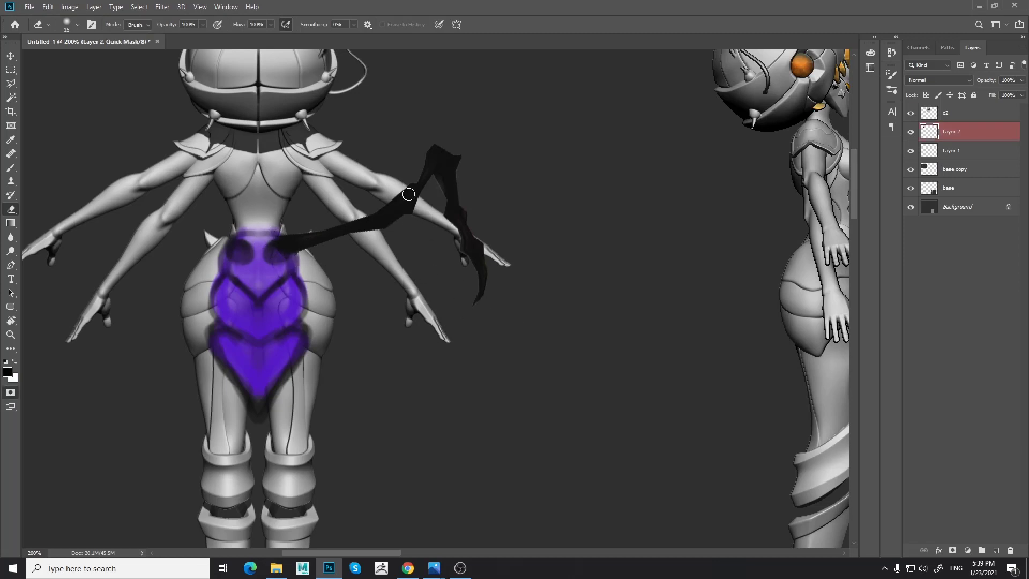
key(q)
- Shift the black leg slightly down and inward to meet the abdomen's socket
key(v)
mouse_move(304, 231)
mouse_down()
mouse_move(297, 251)
mouse_move(298, 241)
mouse_up()
key(e)
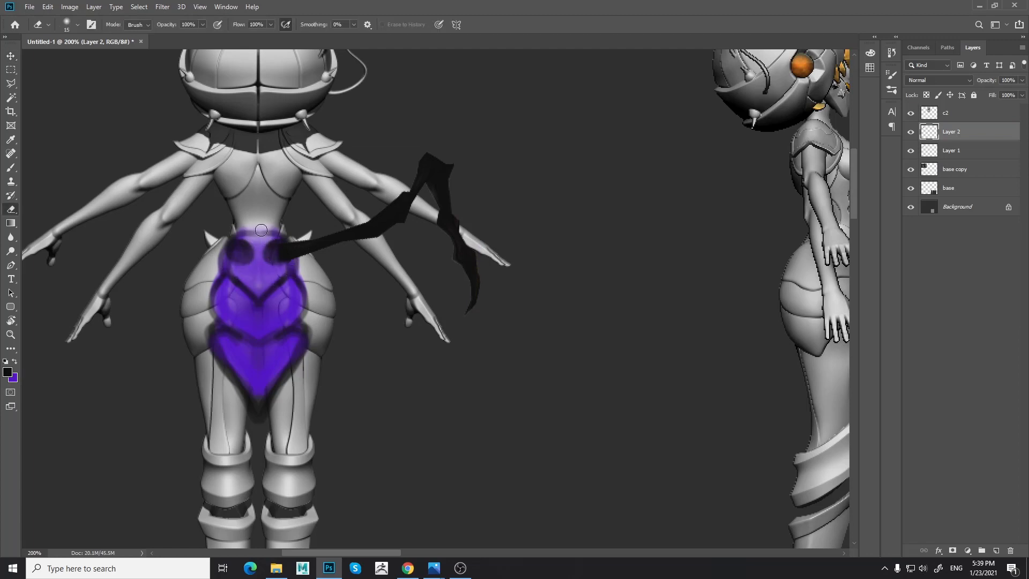
- Duplicate the black leg layer, flip the copy horizontally and place it on the opposite side of the abdomen
scroll(435, 265, down, 1)
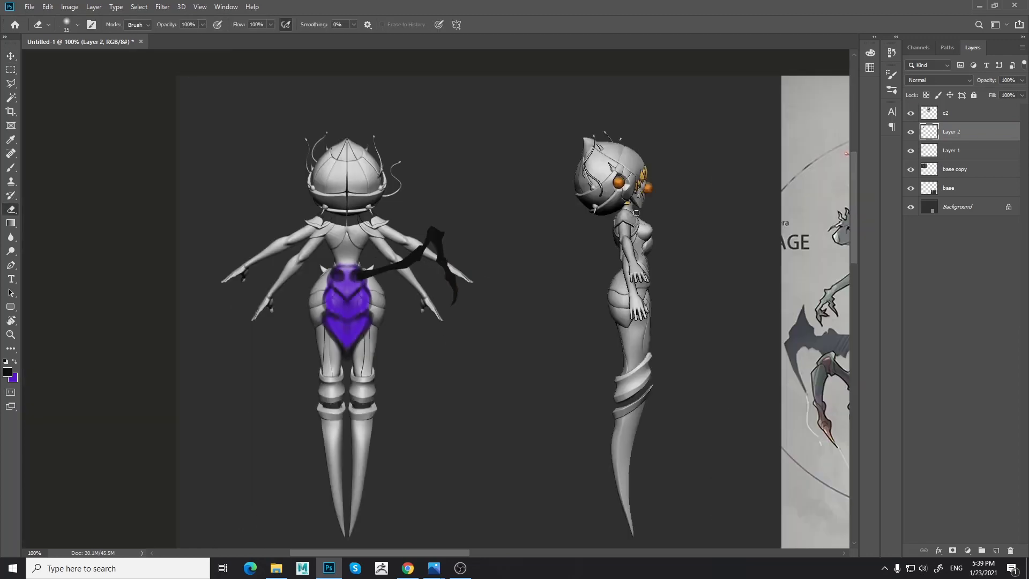
click(910, 132)
click(911, 132)
key(ctrl+j)
key(ctrl+t)
right_click(445, 245)
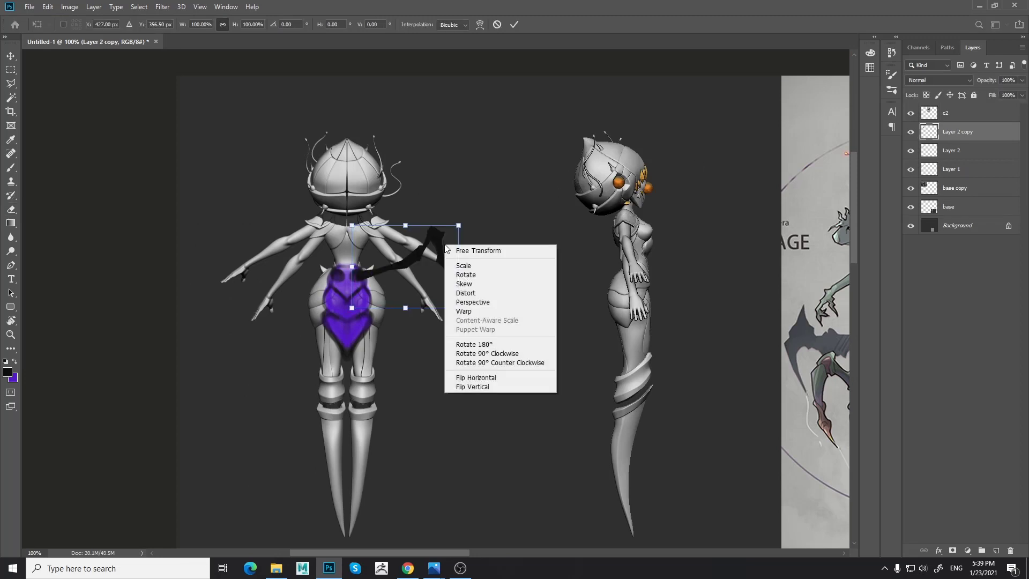
click(474, 377)
drag(432, 273, 315, 273)
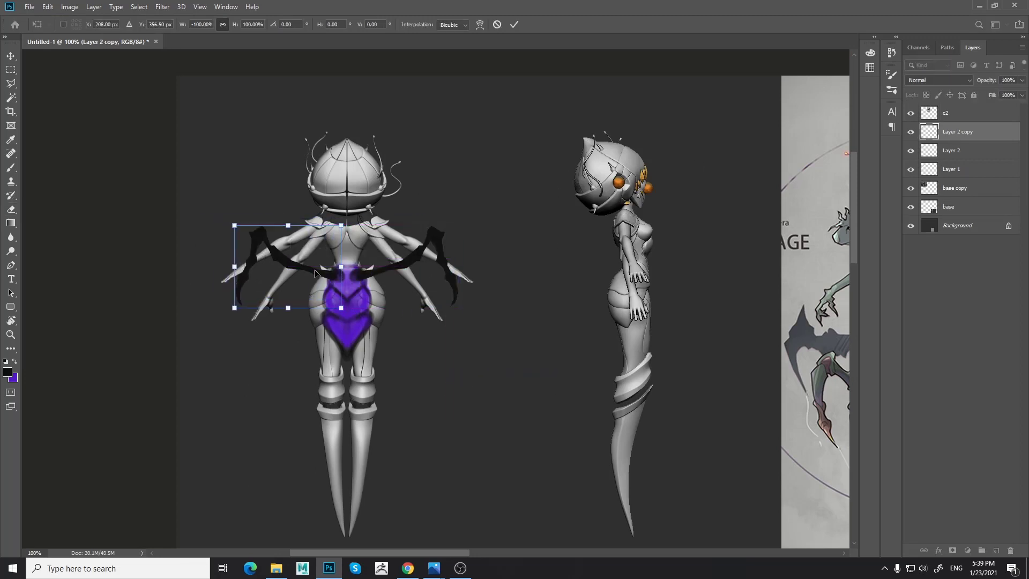
key(Return)
- On Layer 2, paint dark strokes at the top of the abdomen and along the edges of its middle plate
key(e)
key(ctrl+plus)
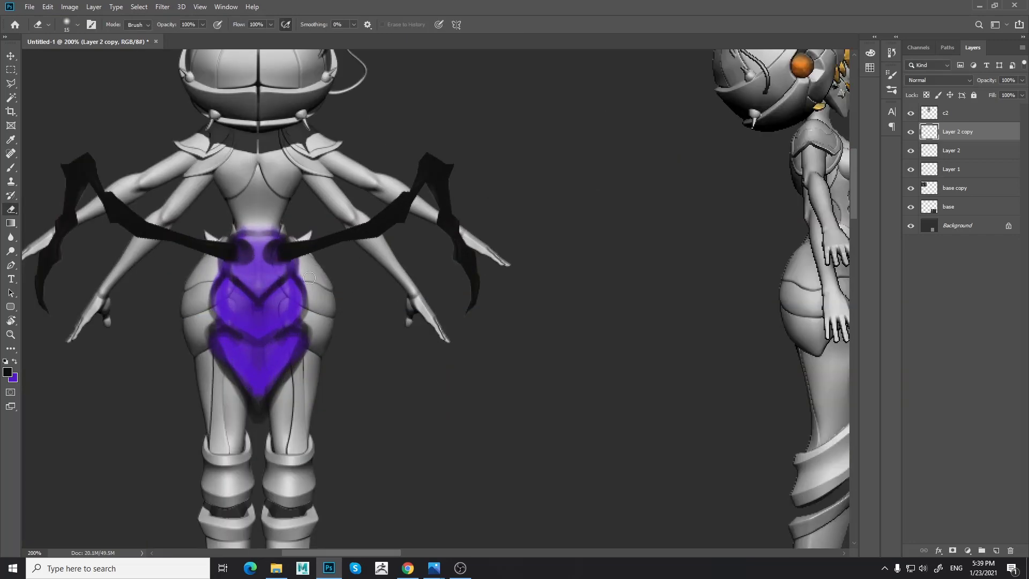
click(946, 157)
key(b)
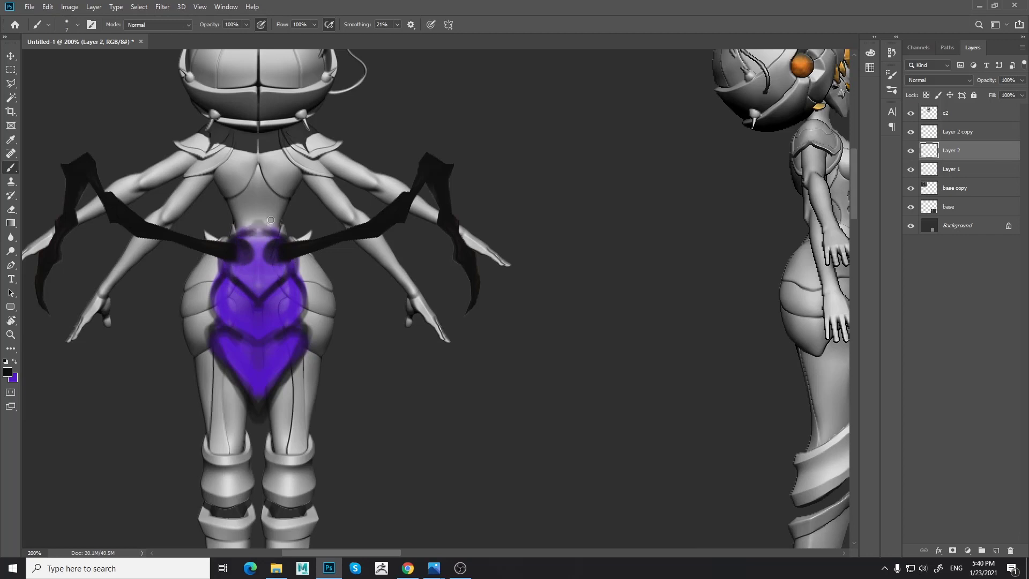
key(ctrl+minus)
drag(574, 213, 409, 168)
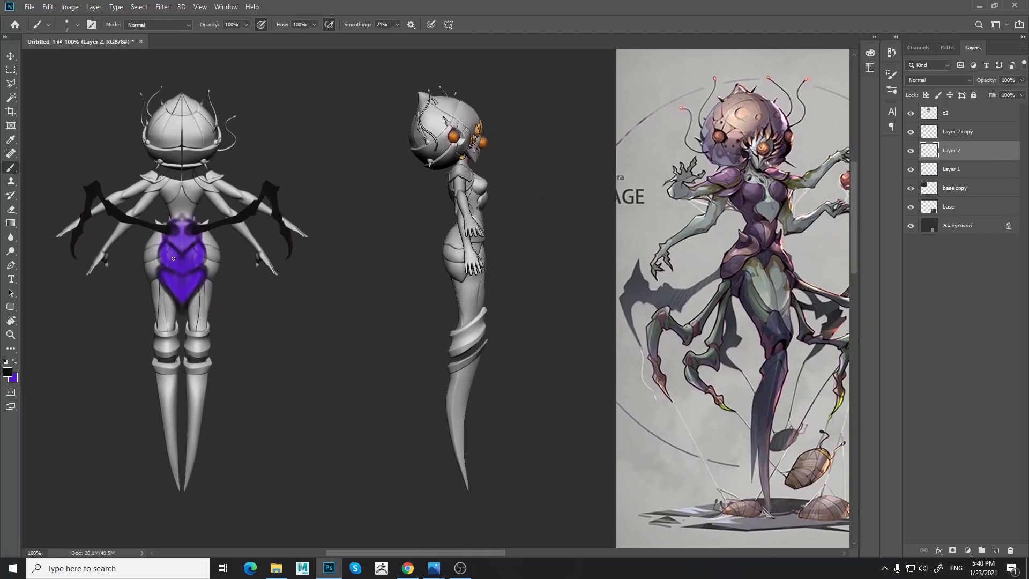
mouse_move(163, 241)
mouse_down()
mouse_move(157, 263)
mouse_move(167, 241)
mouse_move(169, 270)
mouse_move(157, 256)
mouse_move(176, 255)
mouse_move(162, 266)
mouse_move(193, 254)
mouse_move(185, 273)
mouse_up()
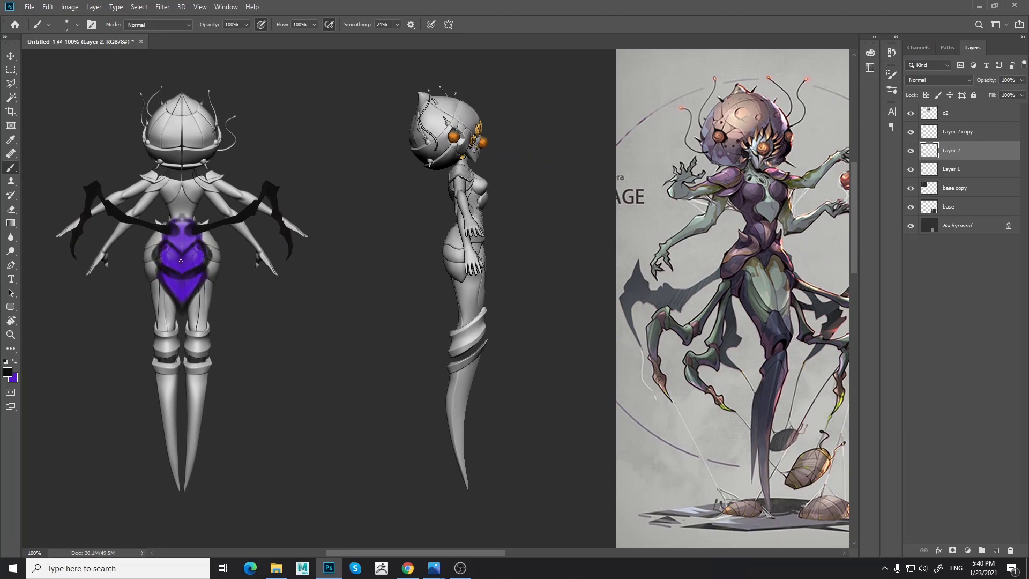
- On Layer 2, repaint the abdomen's middle plate in purple with a larger brush, comparing the result with the layer hidden
alt+click(181, 259)
key(])
key(])
key(])
key(])
key(])
key(])
drag(169, 260, 181, 259)
click(909, 151)
click(909, 151)
key(e)
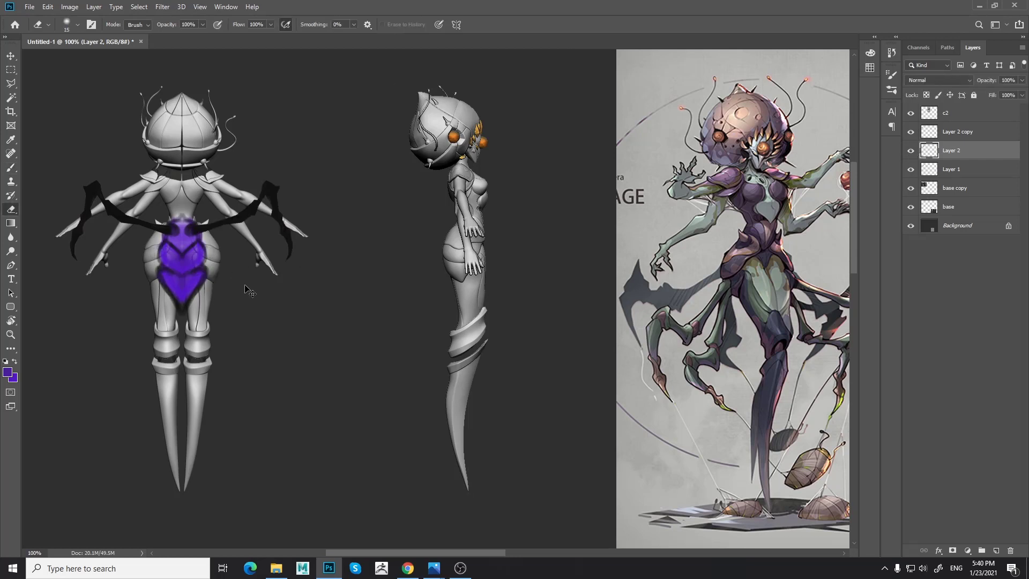
- On Layer 1, paint dark strokes along the outer sides and lower border of the abdomen's middle plate
click(944, 170)
click(910, 169)
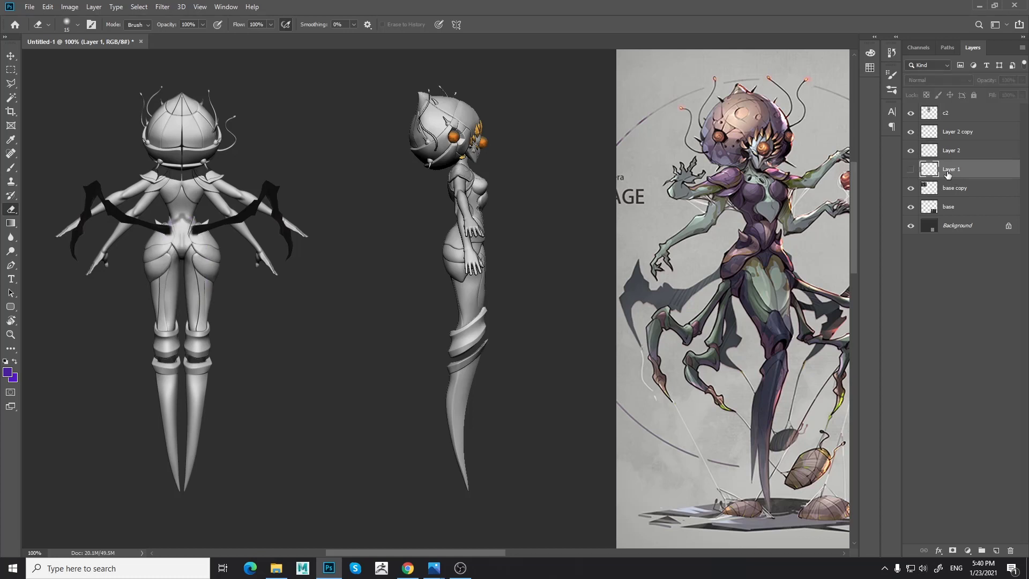
click(911, 169)
key(b)
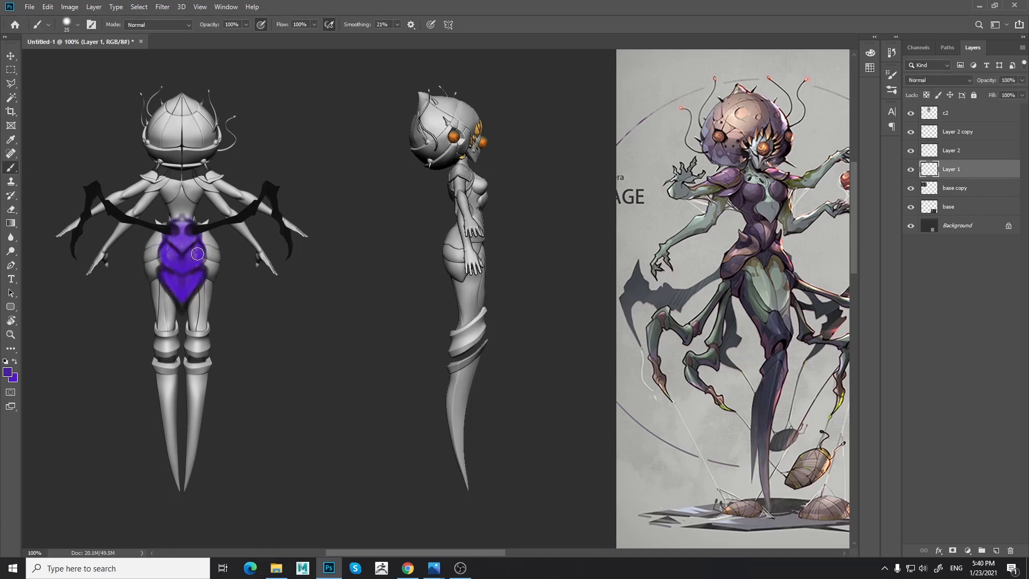
alt+click(206, 274)
drag(204, 248, 208, 266)
alt+click(255, 202)
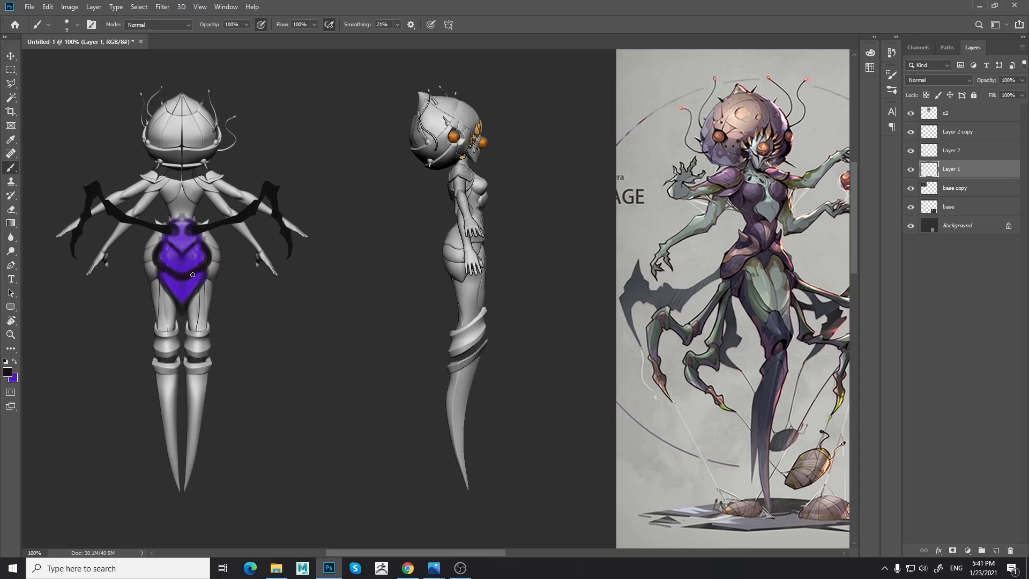
- Even out the purple inside the plates, repaint their black outlines and add dark strokes on the top plate
alt+click(172, 260)
alt+click(196, 241)
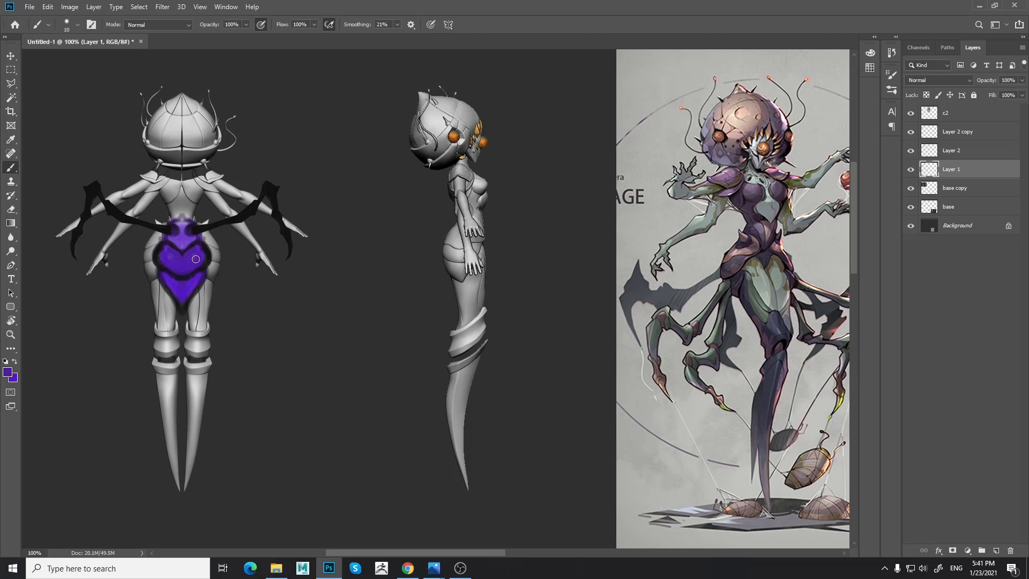
alt+click(203, 250)
key(e)
key(b)
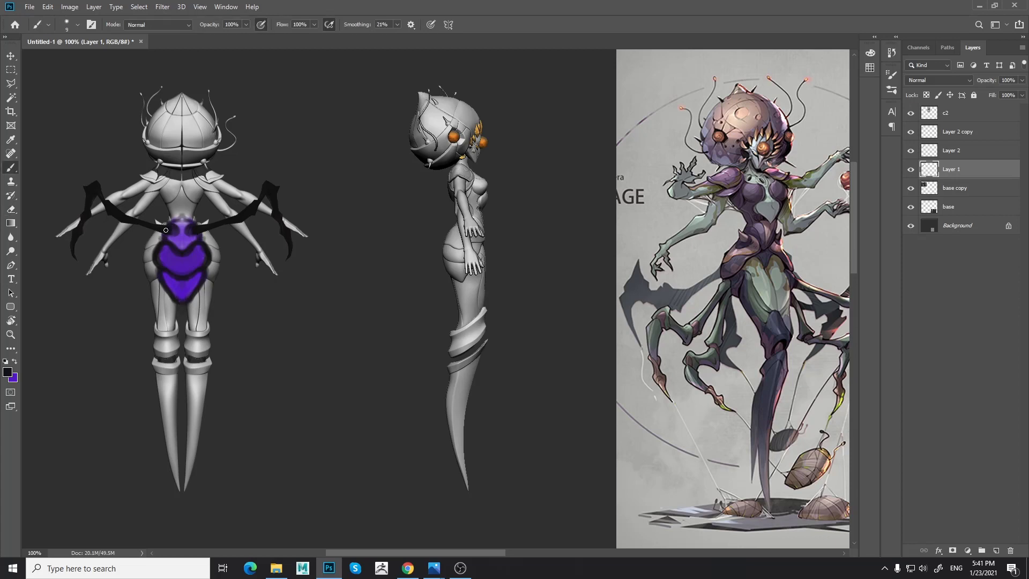
mouse_move(173, 228)
mouse_down()
mouse_move(161, 264)
mouse_move(208, 266)
mouse_move(176, 233)
mouse_move(169, 280)
mouse_move(182, 239)
mouse_up()
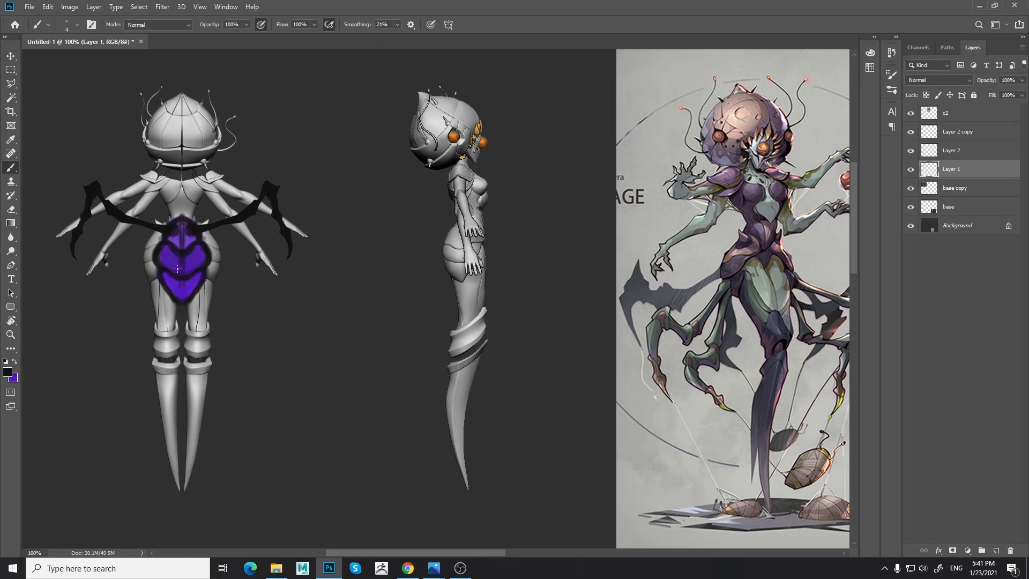
- Set the brush smoothing to 0% and shade the abdomen's plates with dark strokes using a 15 px brush
alt+click(208, 255)
key(bracketright)
key(bracketright)
key(bracketright)
click(397, 25)
click(385, 38)
key(bracketleft)
key(bracketleft)
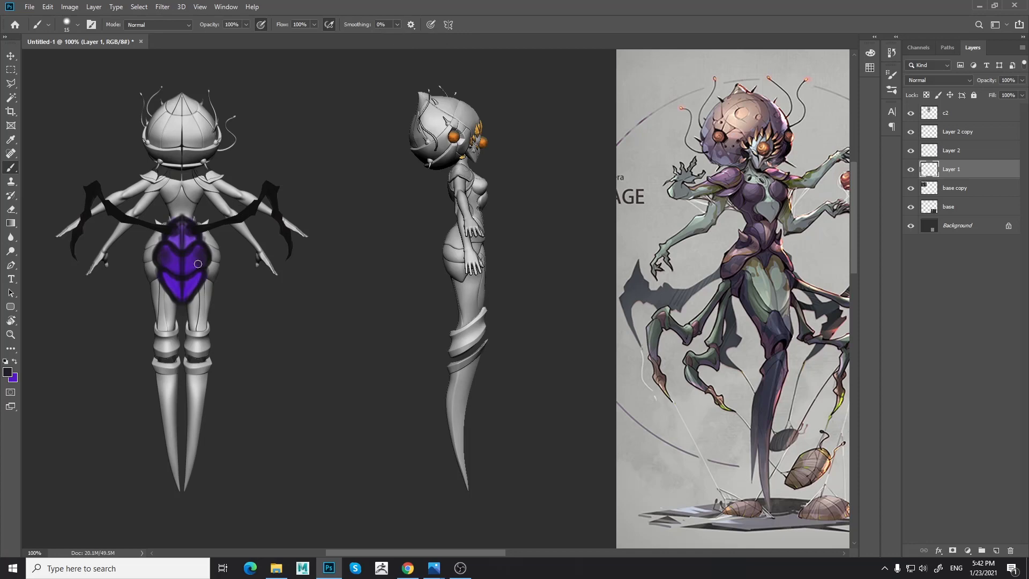
- Zoom to 200% and blend brighter purple into the abdomen's lower plates
alt+click(194, 260)
key(ctrl+plus)
drag(225, 278, 683, 283)
drag(436, 275, 395, 264)
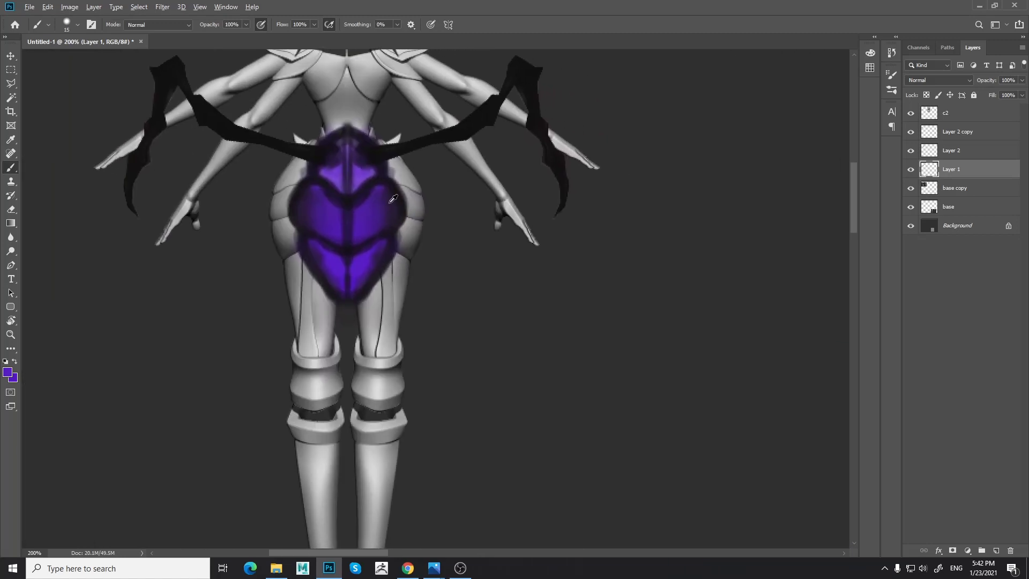
alt+click(377, 250)
click(10, 374)
click(848, 195)
key(b)
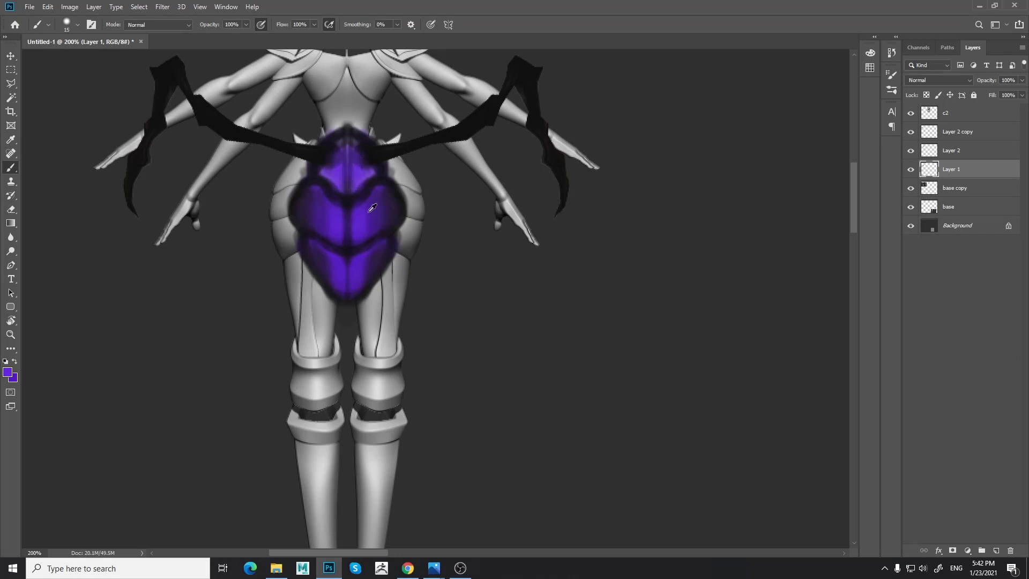
- Paint sampled purple over the top plate's dark centre line and blend the tones of the middle plate
mouse_move(354, 186)
mouse_down()
mouse_move(353, 145)
mouse_move(353, 174)
mouse_move(360, 152)
mouse_move(357, 176)
mouse_move(391, 208)
mouse_move(363, 164)
mouse_up()
alt+click(374, 204)
alt+click(356, 154)
alt+click(391, 207)
alt+click(383, 247)
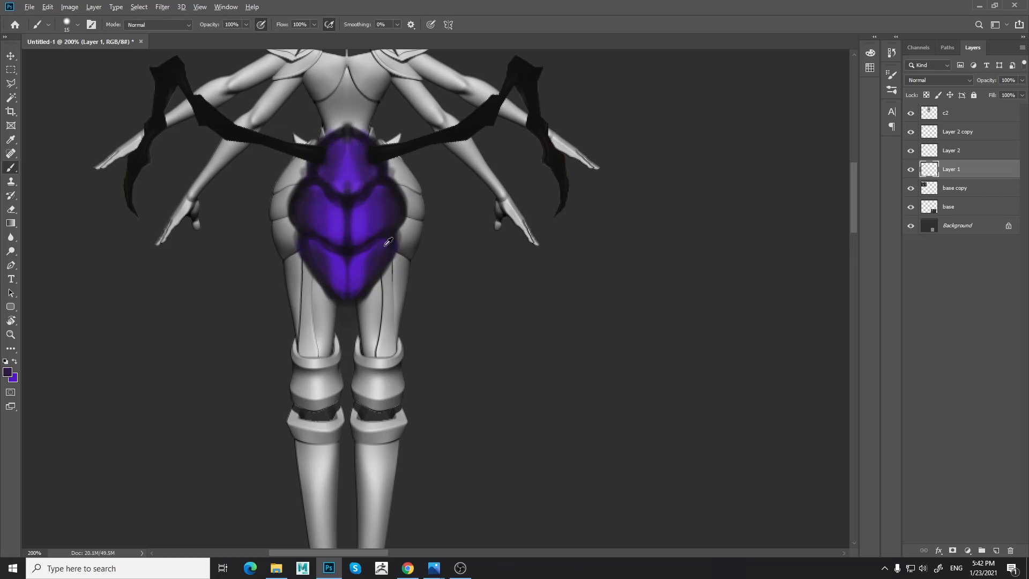
- Darken the outer sides of the bottom plate and reinforce its black edge with a smaller brush
drag(380, 276, 360, 293)
drag(390, 263, 367, 284)
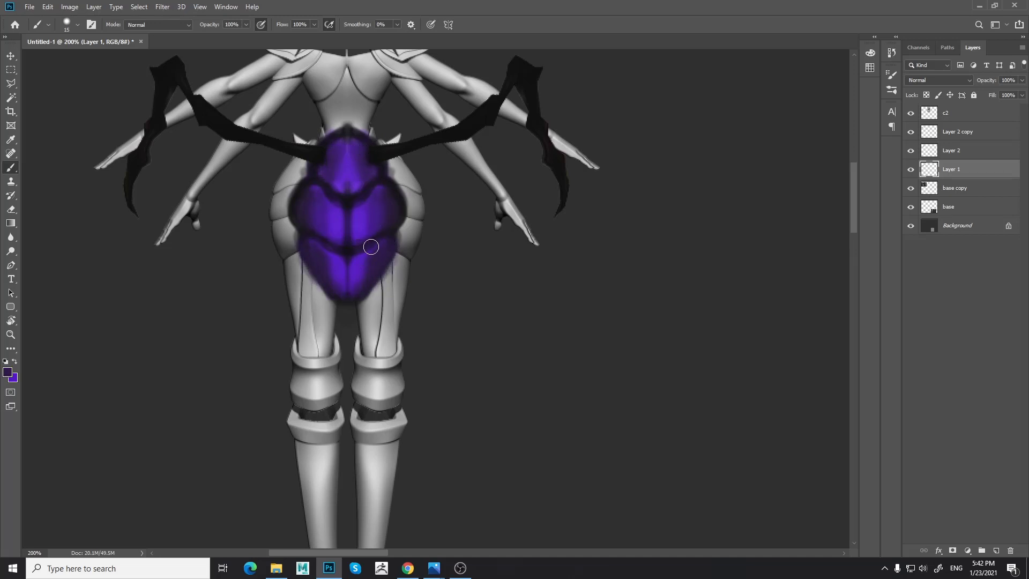
key(bracketleft)
alt+click(351, 243)
drag(404, 229, 403, 235)
mouse_move(378, 272)
mouse_down()
mouse_move(368, 298)
mouse_move(386, 279)
mouse_move(399, 236)
mouse_up()
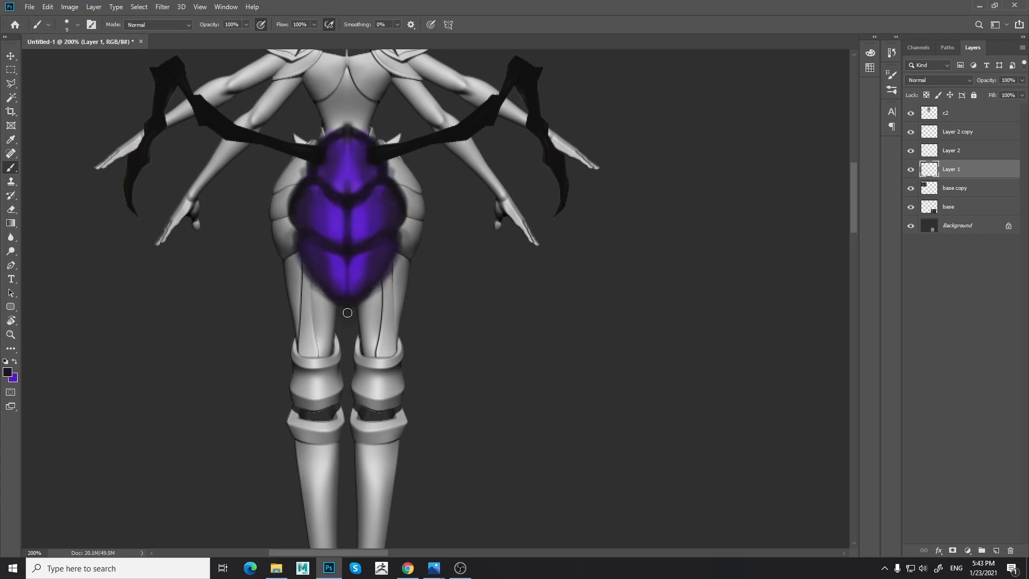
- Paint a narrow black pointed tip below the bottom plate and fill its centre with purple
drag(347, 312, 346, 333)
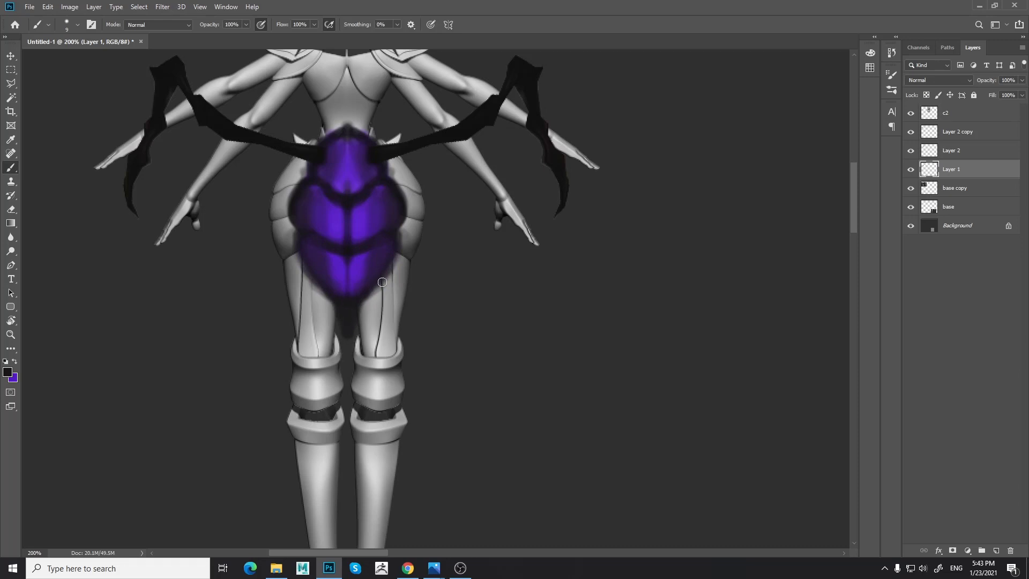
alt+click(380, 153)
alt+click(355, 266)
mouse_move(347, 303)
mouse_down()
mouse_move(346, 337)
mouse_move(361, 298)
mouse_move(352, 325)
mouse_move(371, 309)
mouse_move(360, 340)
mouse_move(378, 295)
mouse_move(365, 272)
mouse_up()
alt+click(396, 191)
key(e)
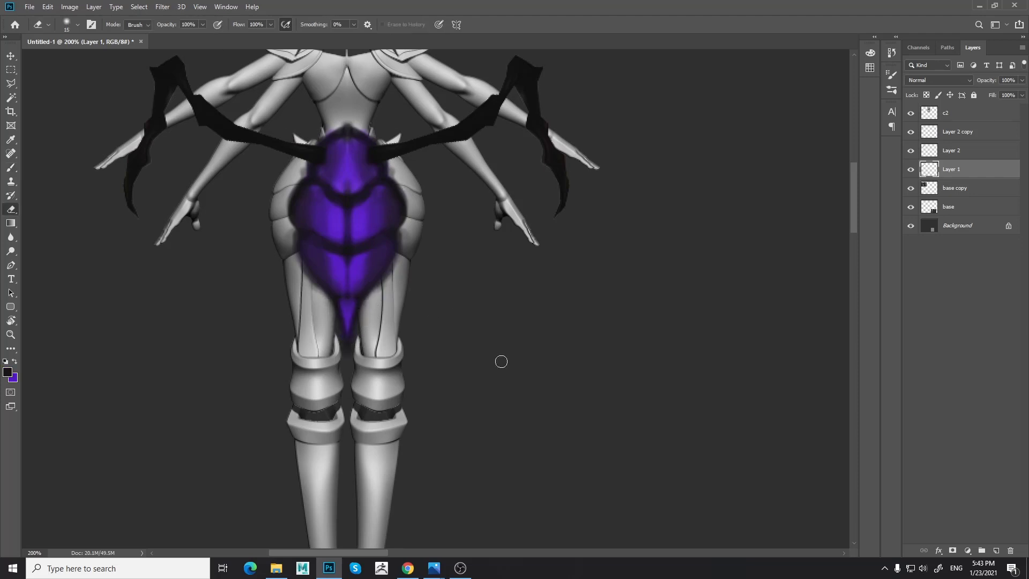
- Choose a light orange as the background colour and swap it to the foreground
click(14, 379)
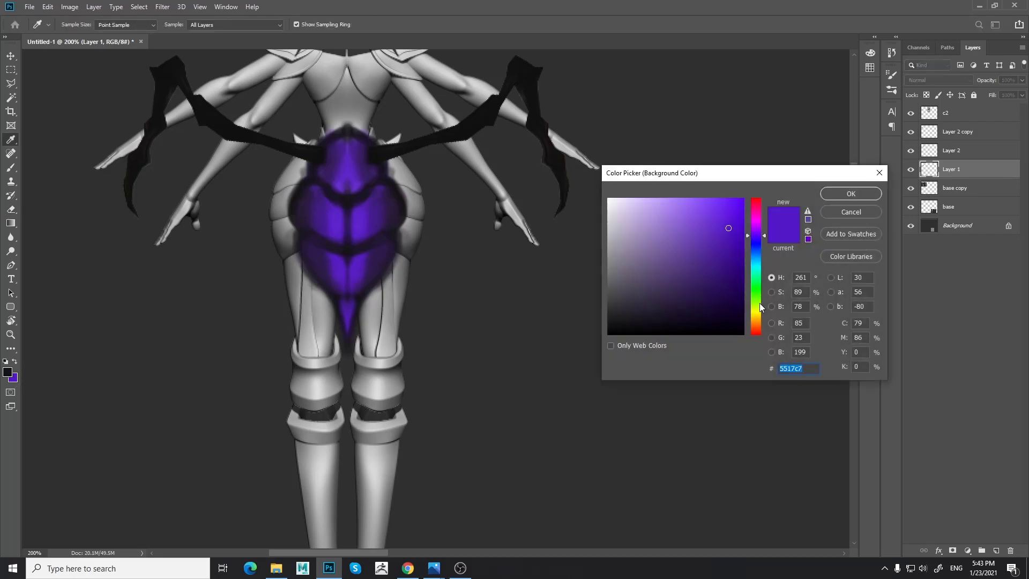
drag(760, 306, 763, 322)
drag(688, 216, 676, 208)
click(841, 197)
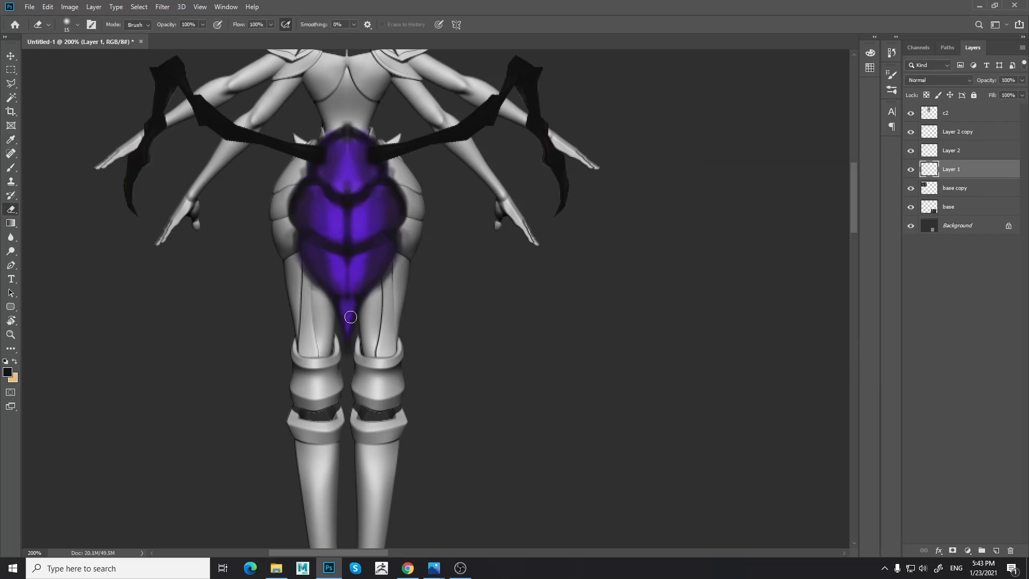
key(bracketleft)
key(bracketleft)
key(bracketleft)
key(x)
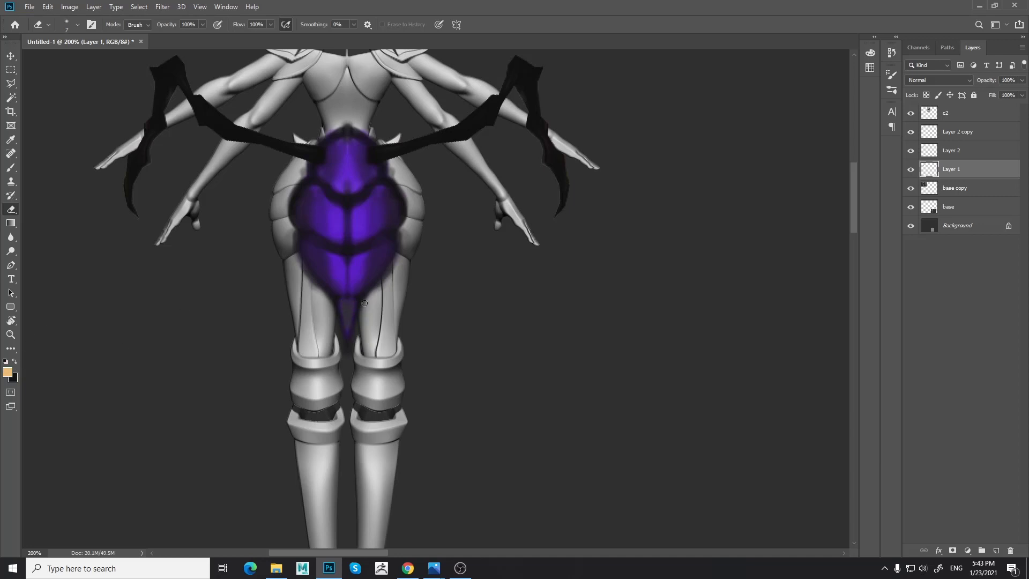
- Change the foreground colour to a saturated orange
key(x)
key(x)
key(x)
click(15, 363)
click(5, 375)
mouse_move(731, 219)
mouse_down()
mouse_move(742, 222)
mouse_move(744, 210)
mouse_up()
key(Return)
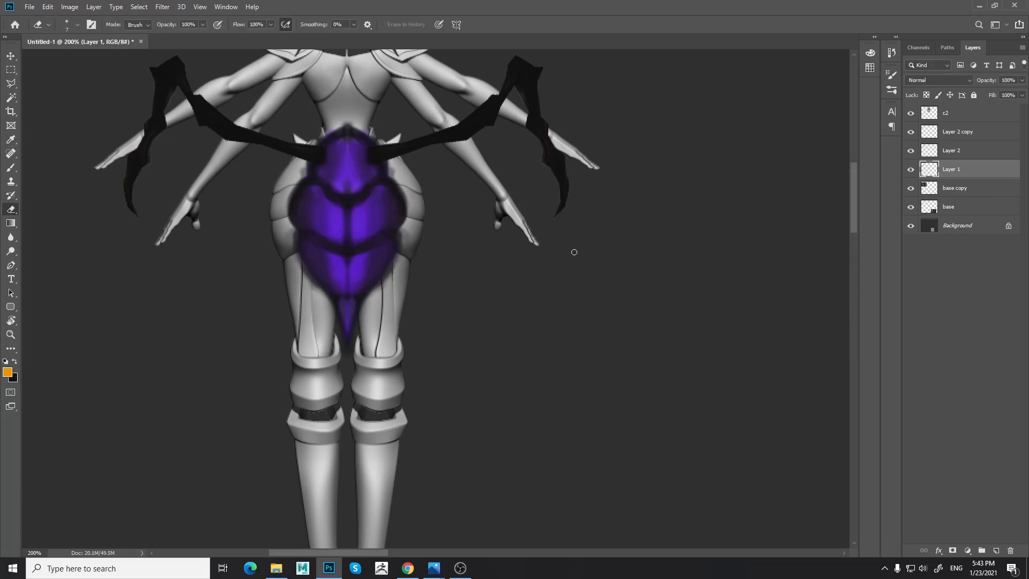
- Set the foreground to a pale orange and paint the inside of the abdomen's pointed tip with the Brush
key(b)
click(7, 372)
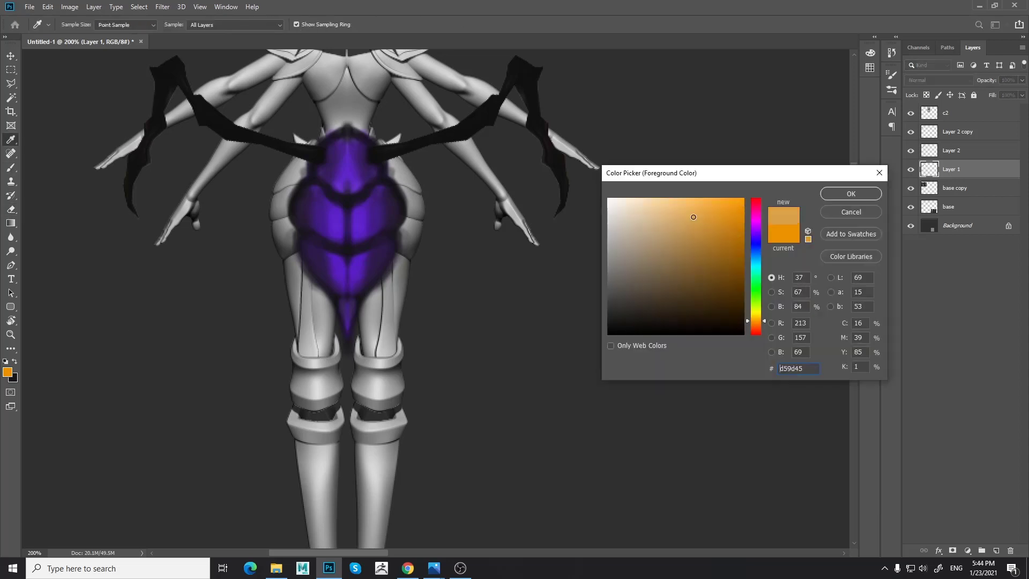
click(658, 202)
click(846, 195)
mouse_move(342, 302)
mouse_down()
mouse_move(347, 331)
mouse_move(344, 306)
mouse_move(353, 304)
mouse_move(358, 324)
mouse_move(379, 287)
mouse_up()
alt+click(407, 199)
alt+click(351, 309)
- Set the foreground colour to brown #87664f, shade the abdomen's pale tip and strengthen its dark outline
click(9, 371)
click(663, 262)
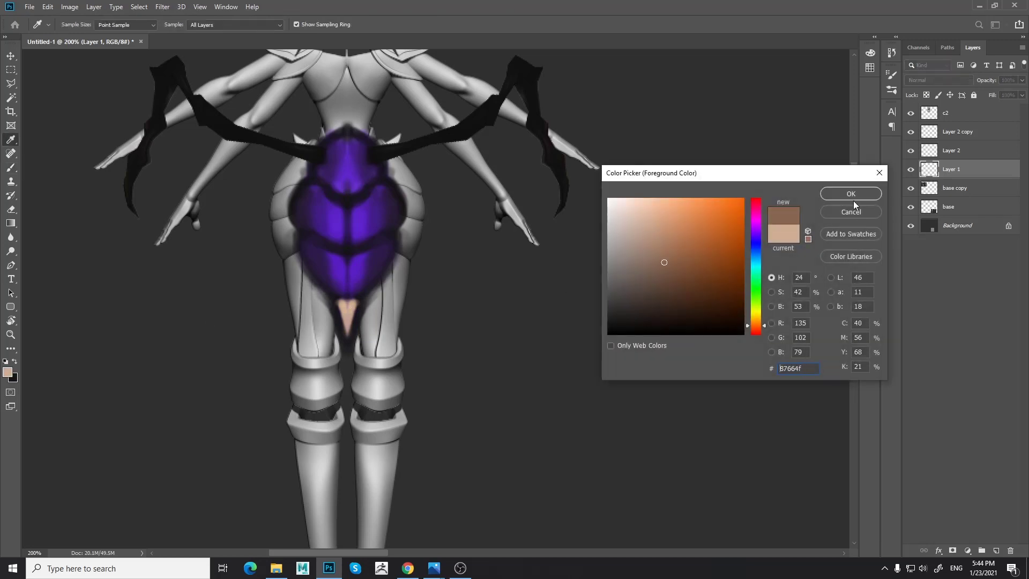
click(851, 193)
alt+click(346, 314)
mouse_move(350, 317)
mouse_down()
mouse_move(350, 308)
mouse_move(355, 335)
mouse_move(326, 294)
mouse_up()
alt+click(368, 304)
key(e)
key(b)
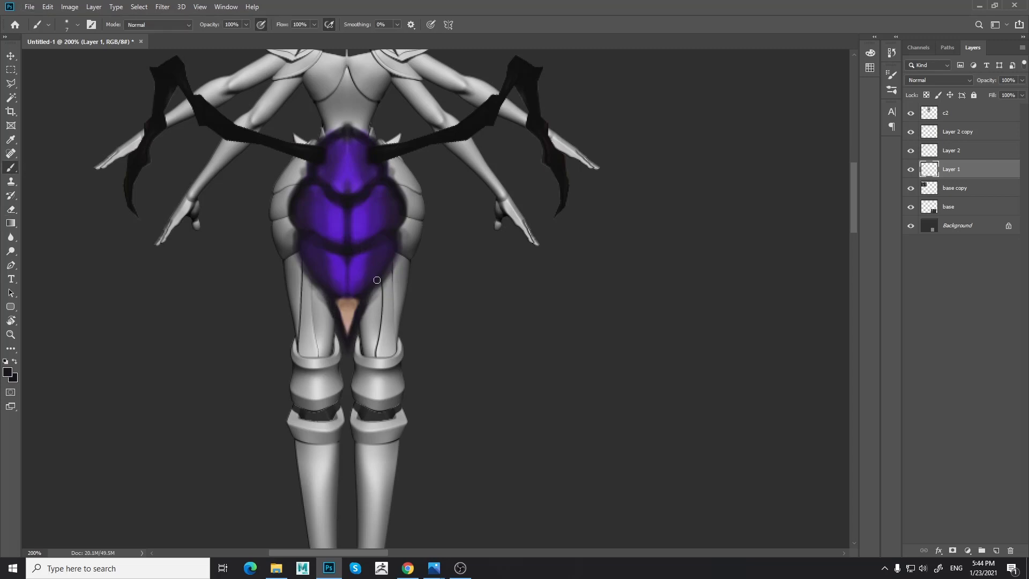
- Paint black along the outer edges of the bottom plate to widen its outline
alt+click(367, 289)
drag(391, 264, 393, 237)
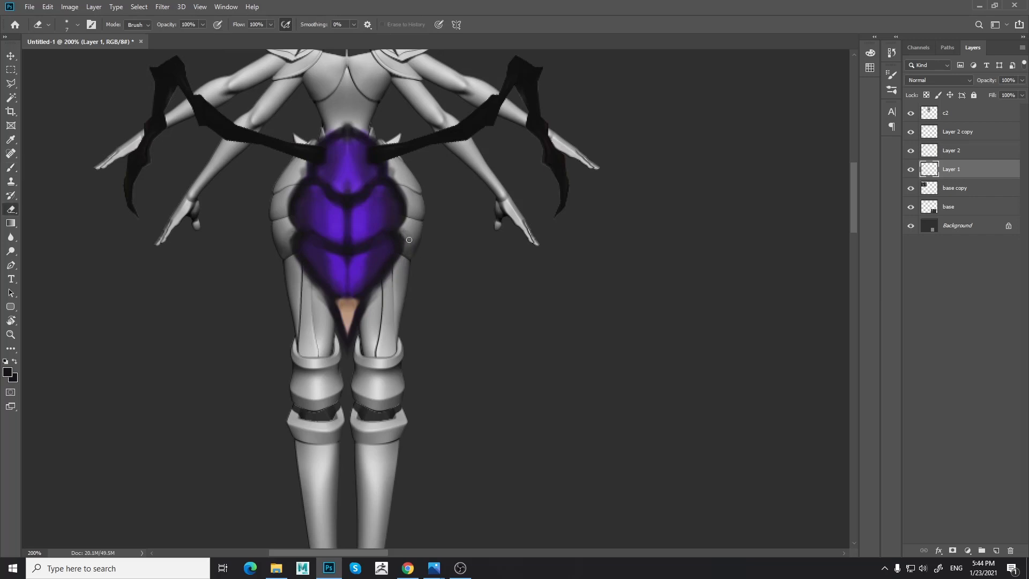
key(e)
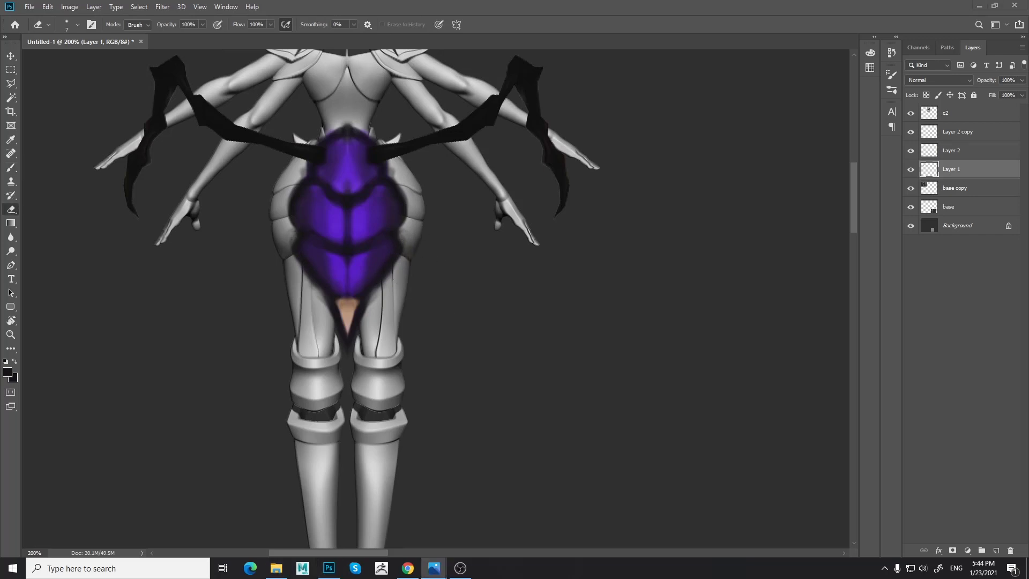
click(544, 410)
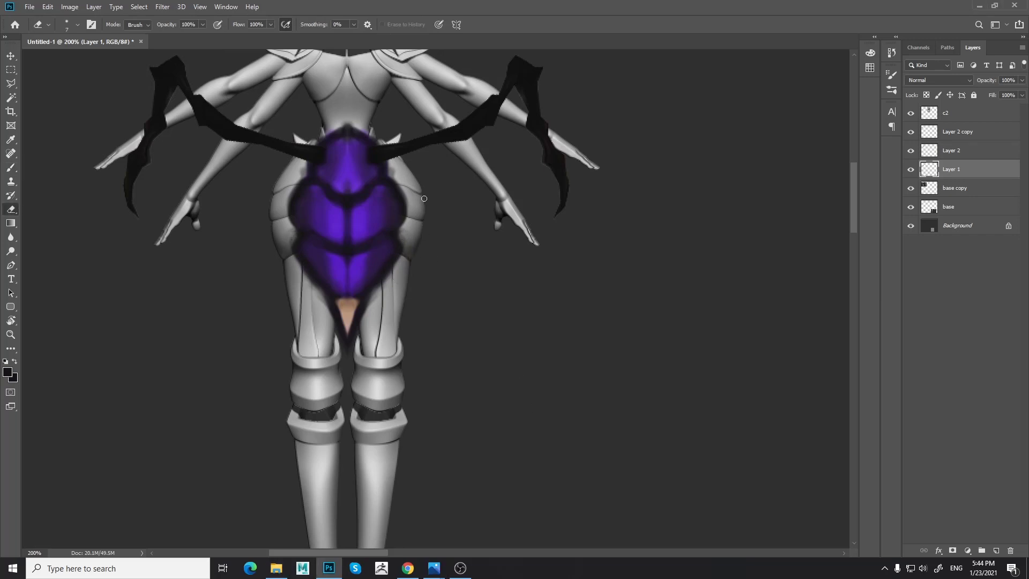
- Sample a dark reddish purple from the reference art and tint the abdomen's plates with a 25 px brush
scroll(331, 232, right, 15)
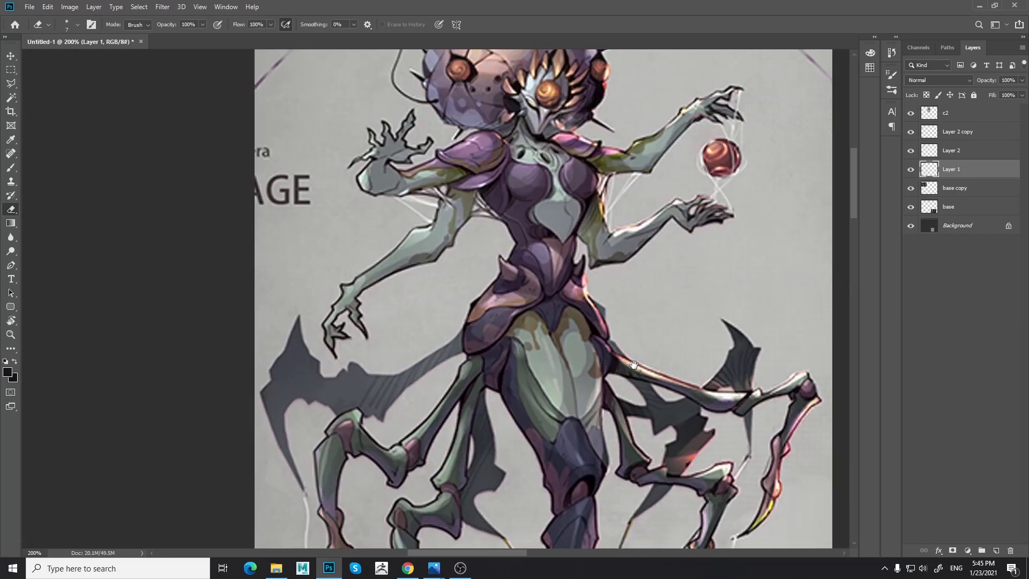
key(b)
scroll(519, 285, left, 15)
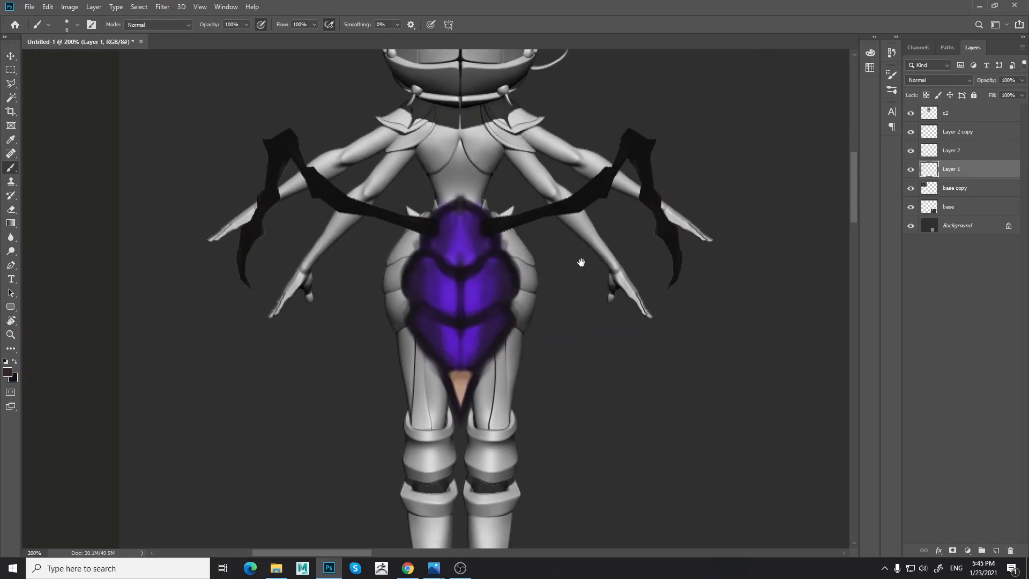
key(bracketright)
key(bracketright)
key(bracketright)
key(bracketright)
key(bracketright)
mouse_move(462, 289)
mouse_down()
mouse_move(471, 310)
mouse_move(474, 285)
mouse_move(464, 294)
mouse_move(472, 279)
mouse_move(473, 306)
mouse_move(452, 233)
mouse_move(456, 336)
mouse_up()
- Sample light pink from the reference's hip armour and paint soft highlights down the plates with a 20 px brush
scroll(683, 365, right, 15)
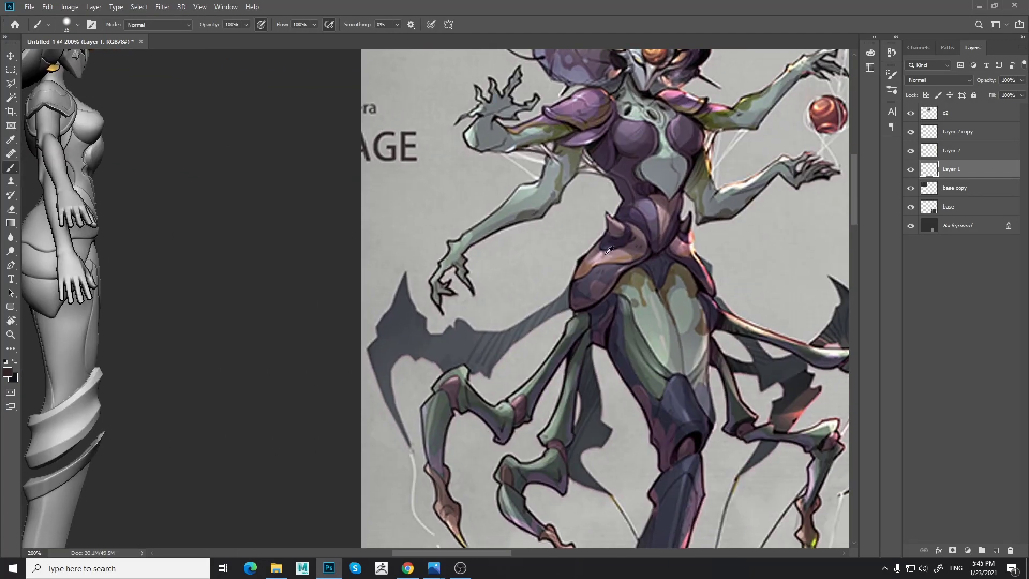
alt+click(600, 253)
scroll(547, 315, left, 15)
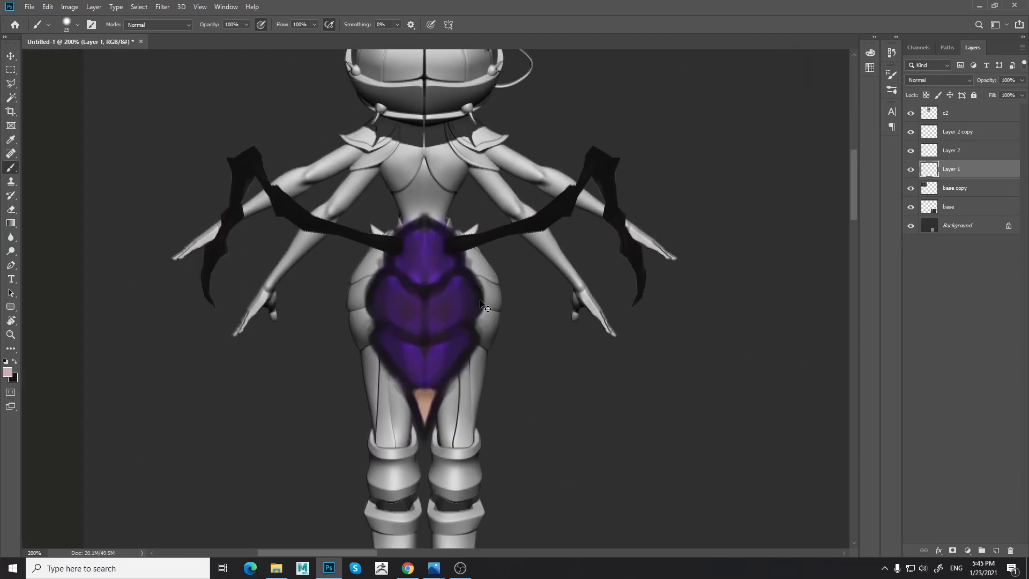
mouse_move(436, 301)
mouse_down()
mouse_move(436, 334)
mouse_move(437, 300)
mouse_move(434, 334)
mouse_move(435, 305)
mouse_up()
key(ctrl+z)
key(bracketleft)
key(bracketleft)
key(bracketleft)
key(bracketright)
key(bracketright)
mouse_move(433, 262)
mouse_down()
mouse_move(427, 253)
mouse_move(428, 268)
mouse_up()
drag(435, 375, 429, 368)
- Try tinting the abdomen's middle plate with greyish purple tones sampled from the reference art
drag(643, 367, 402, 307)
alt+click(653, 279)
drag(112, 345, 878, 306)
drag(338, 209, 362, 232)
mouse_move(336, 272)
mouse_down()
mouse_move(353, 260)
mouse_move(354, 273)
mouse_up()
drag(580, 305, 332, 296)
drag(760, 326, 257, 278)
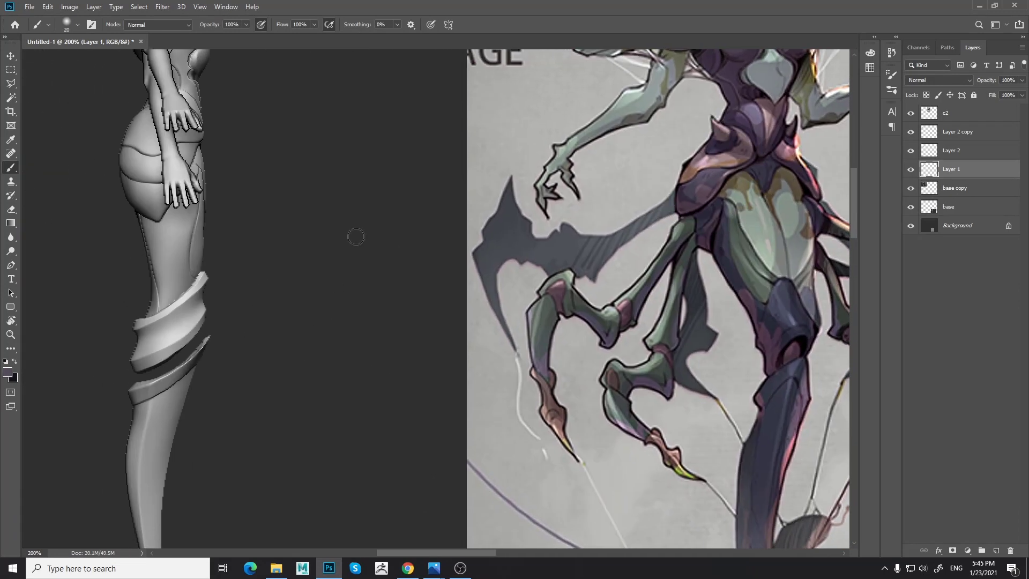
scroll(355, 234, left, 15)
scroll(417, 264, right, 15)
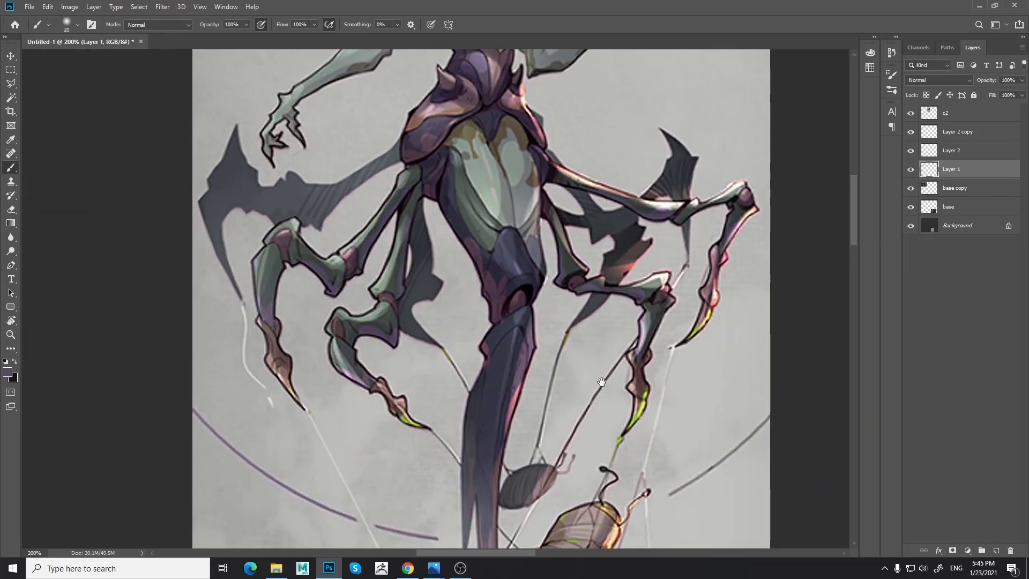
drag(337, 221, 680, 299)
mouse_move(471, 301)
mouse_down()
mouse_move(475, 327)
mouse_move(485, 284)
mouse_move(510, 309)
mouse_up()
drag(472, 344, 473, 375)
- Undo the greyish purple strokes on the abdomen's plates
key(ctrl+z)
key(ctrl+z)
key(ctrl+z)
key(ctrl+z)
key(ctrl+z)
key(ctrl+z)
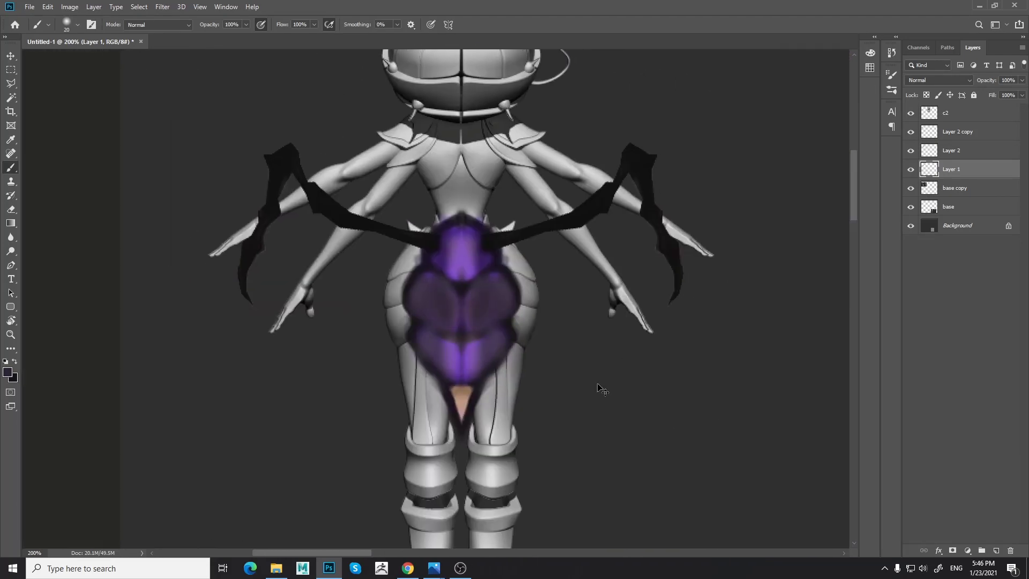
key(ctrl+z)
key(ctrl+z)
key(ctrl+z)
key(ctrl+z)
key(ctrl+z)
key(ctrl+z)
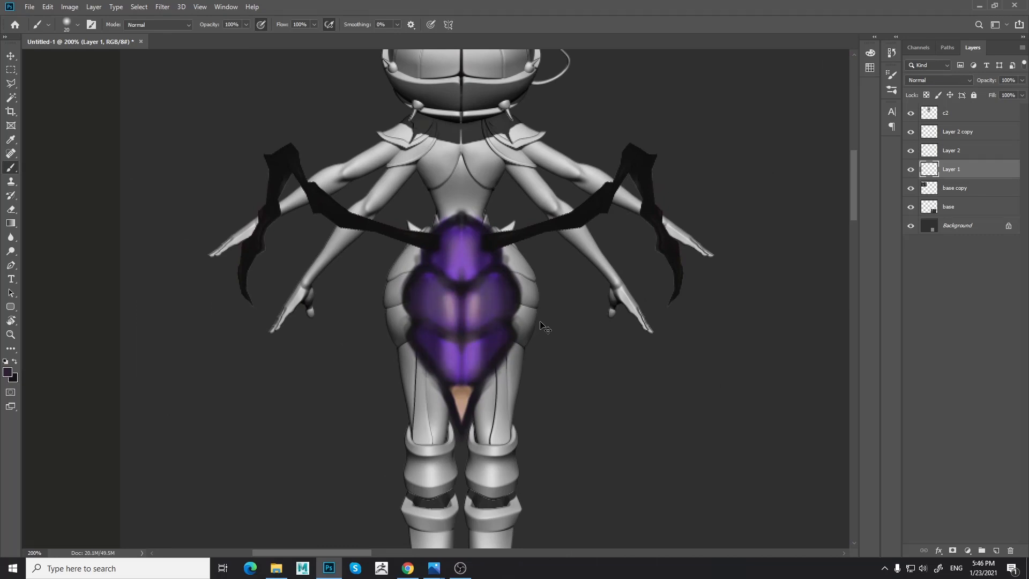
key(ctrl+z)
- Sample purple from the middle plate and blend it vertically beside the centre of the middle and bottom plates
alt+click(477, 297)
drag(477, 299, 473, 331)
mouse_move(466, 274)
mouse_down()
mouse_move(466, 230)
mouse_move(469, 284)
mouse_up()
drag(472, 343, 471, 361)
- Paint a black centre line down all three abdomen plates with an 8 px brush
alt+click(497, 234)
key(bracketleft)
key(bracketleft)
key(bracketleft)
drag(463, 223, 460, 383)
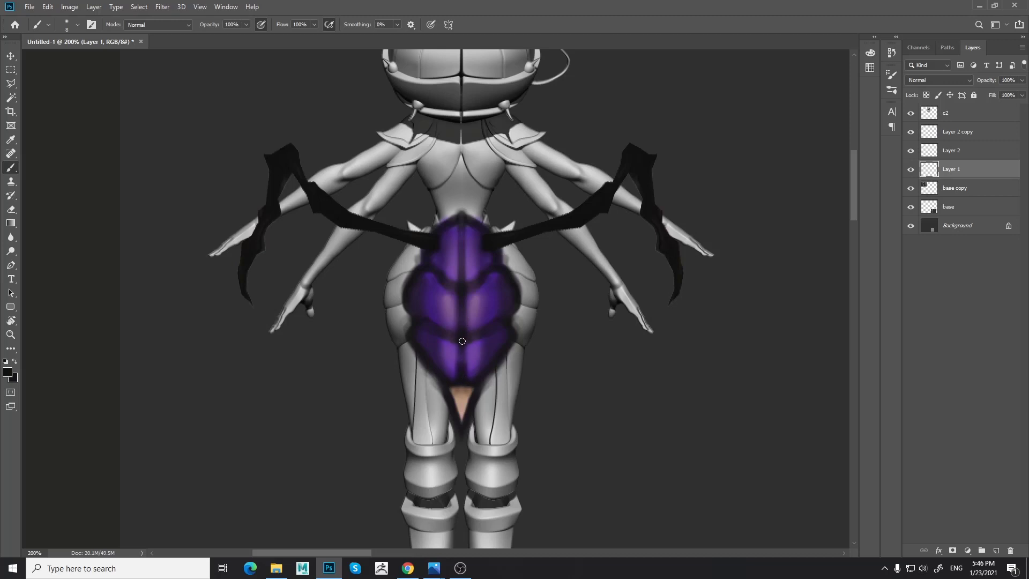
drag(462, 341, 474, 337)
drag(526, 270, 498, 284)
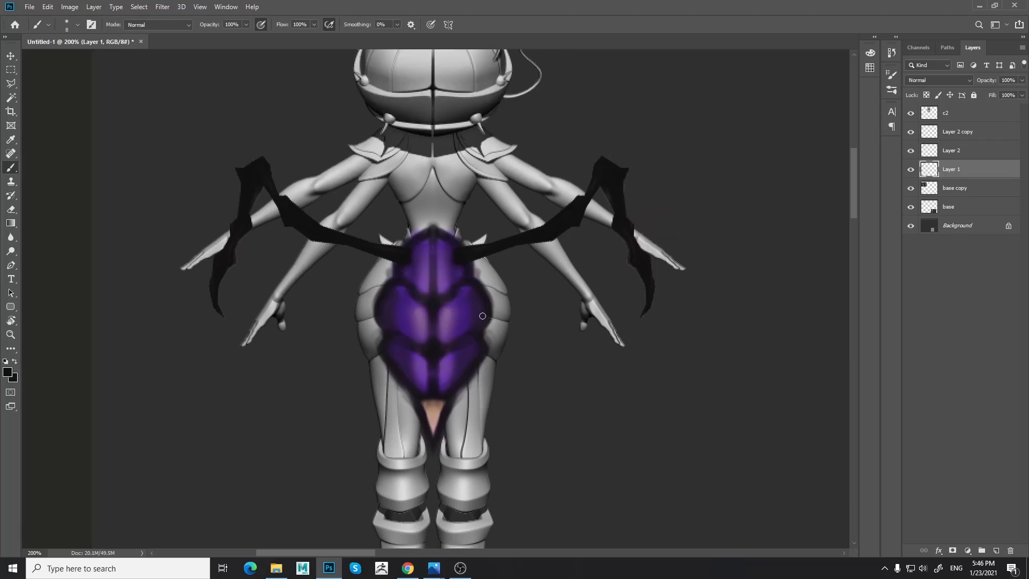
- Paint a tapered dark purple plate up the character's back above the abdomen and darken its edges with sampled tones
drag(776, 325, 717, 345)
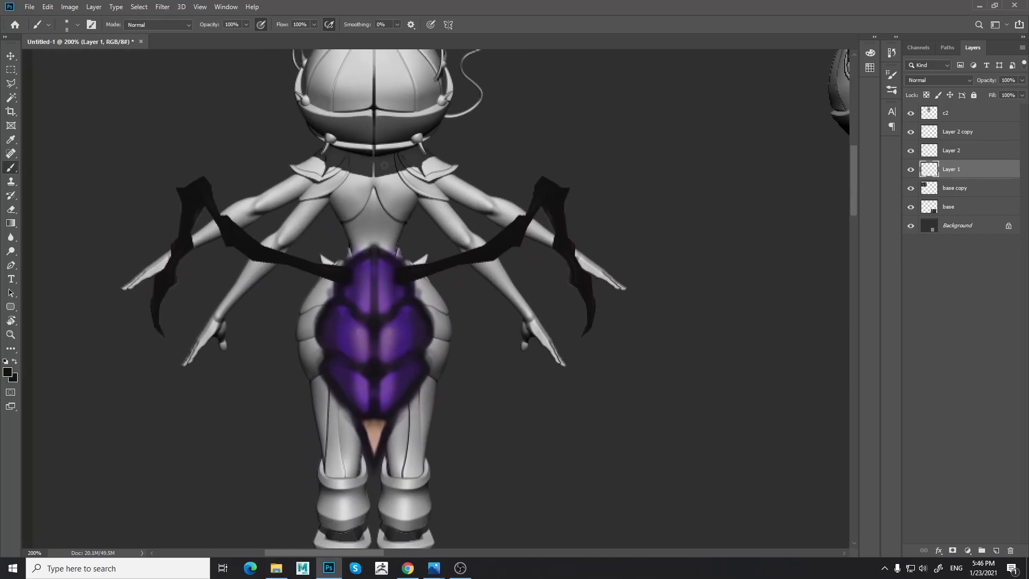
alt+click(398, 290)
mouse_move(353, 248)
mouse_down()
mouse_move(361, 202)
mouse_move(358, 219)
mouse_move(369, 198)
mouse_move(359, 244)
mouse_move(371, 194)
mouse_move(363, 218)
mouse_move(370, 214)
mouse_move(388, 247)
mouse_move(375, 220)
mouse_move(377, 238)
mouse_move(377, 203)
mouse_up()
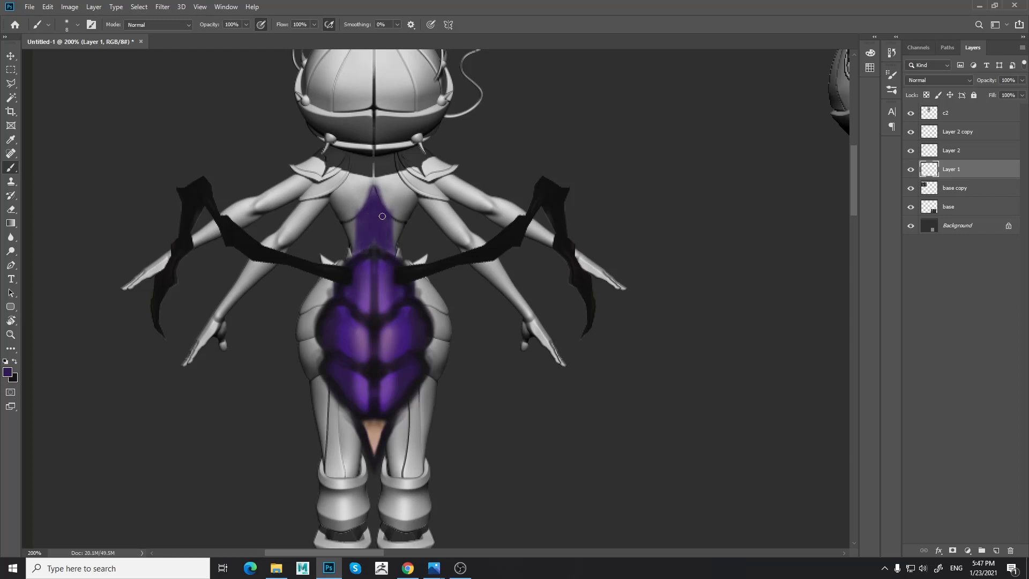
alt+click(393, 263)
mouse_move(393, 245)
mouse_down()
mouse_move(391, 221)
mouse_move(391, 247)
mouse_move(395, 241)
mouse_up()
key(bracketleft)
key(bracketleft)
key(bracketleft)
alt+click(402, 271)
key(e)
alt+click(413, 287)
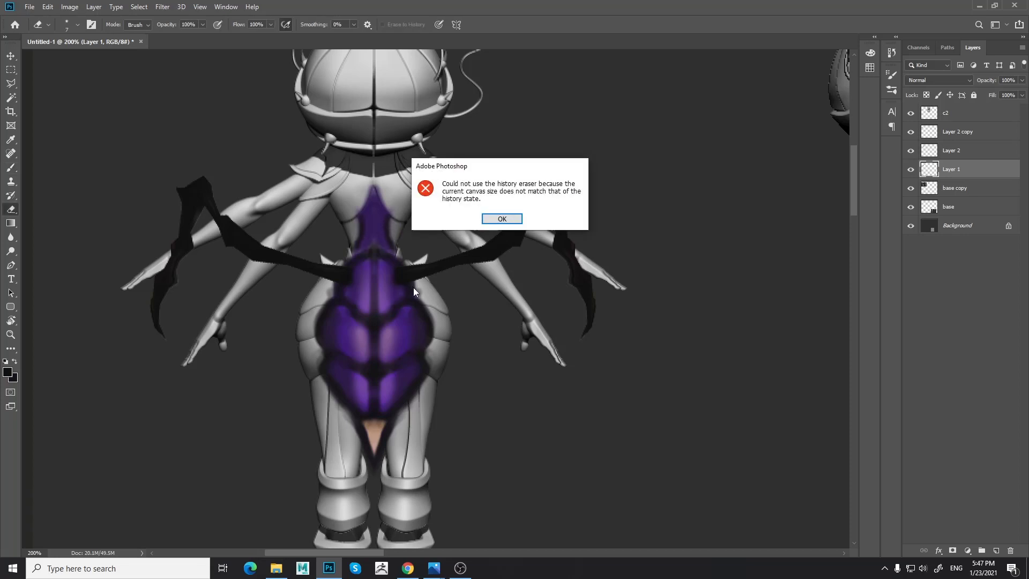
key(Return)
alt+click(389, 337)
key(Return)
- Try light purple strokes sampled from the abdomen on the new back plate, and undo them
key(b)
alt+click(386, 304)
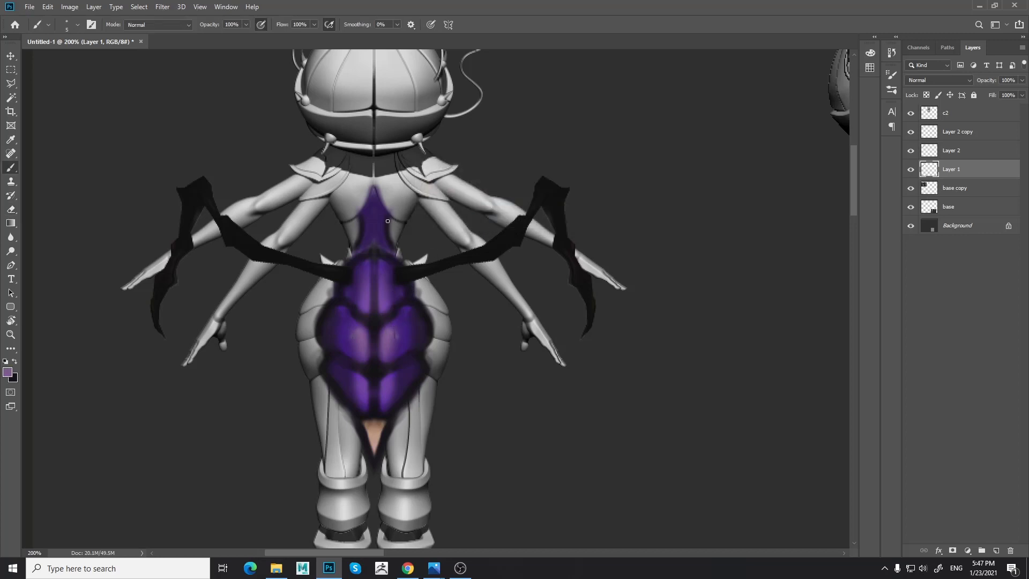
mouse_move(386, 222)
mouse_down()
mouse_move(383, 245)
mouse_move(382, 236)
mouse_up()
key(ctrl+z)
key(ctrl+z)
key(ctrl+shift+z)
key(ctrl+shift+z)
mouse_move(388, 209)
mouse_down()
mouse_move(362, 230)
mouse_move(363, 216)
mouse_move(374, 235)
mouse_move(361, 215)
mouse_move(375, 248)
mouse_move(360, 218)
mouse_up()
key(ctrl+z)
key(ctrl+z)
key(ctrl+z)
key(ctrl+z)
key(ctrl+z)
- Shape the back plate with dark outlines and a light purple V-shaped marking, retouching the surrounding body with sampled grey
alt+click(405, 269)
alt+click(355, 220)
alt+click(368, 233)
mouse_move(368, 203)
mouse_down()
mouse_move(381, 205)
mouse_move(348, 213)
mouse_move(340, 199)
mouse_move(395, 291)
mouse_move(395, 247)
mouse_up()
alt+click(357, 191)
alt+click(345, 209)
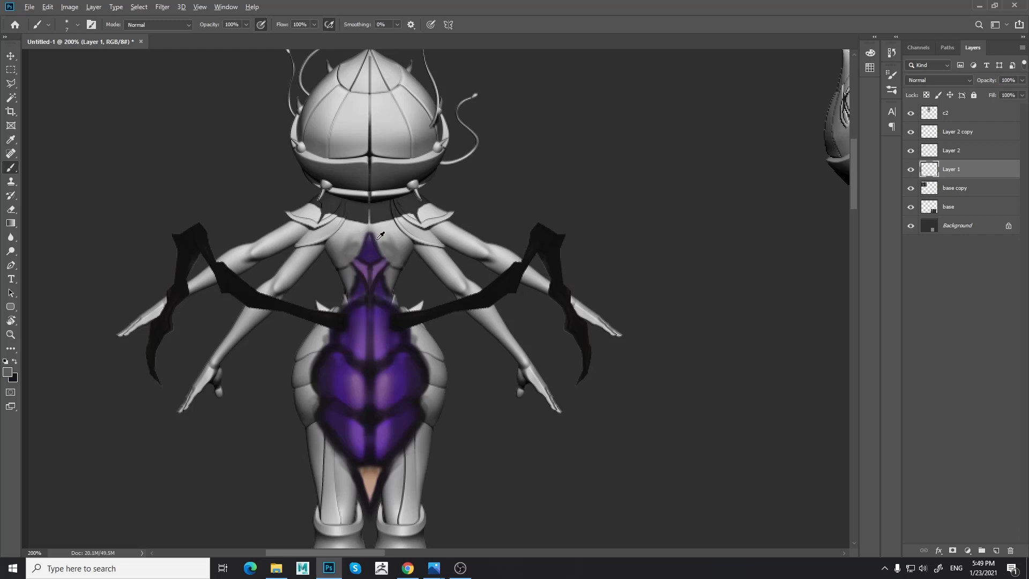
- Extend the back plate up to the base of the neck with black contours and a dark purple fill
alt+click(380, 235)
alt+click(394, 316)
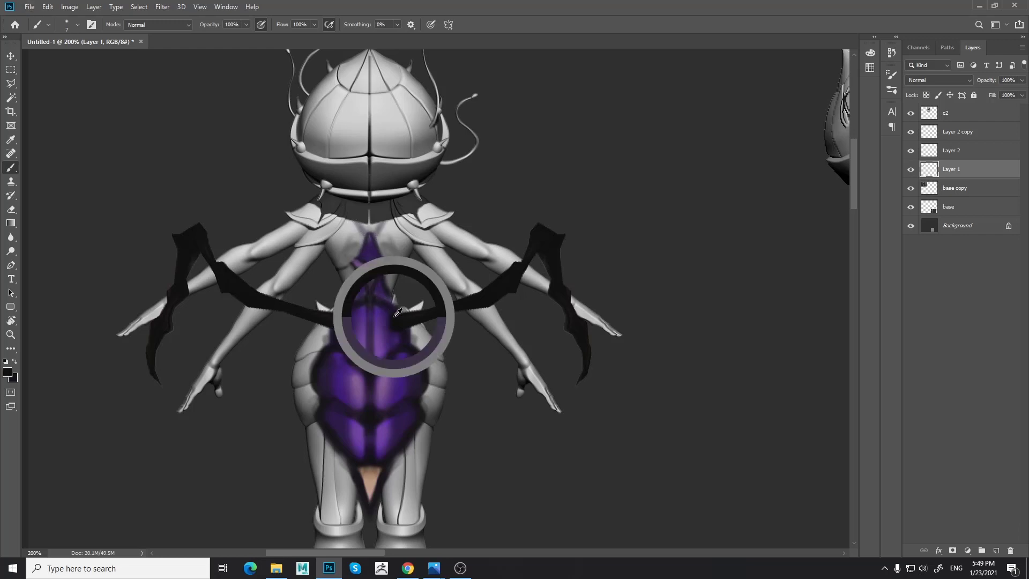
drag(366, 241, 352, 220)
key(ctrl+z)
key(ctrl+z)
alt+click(410, 319)
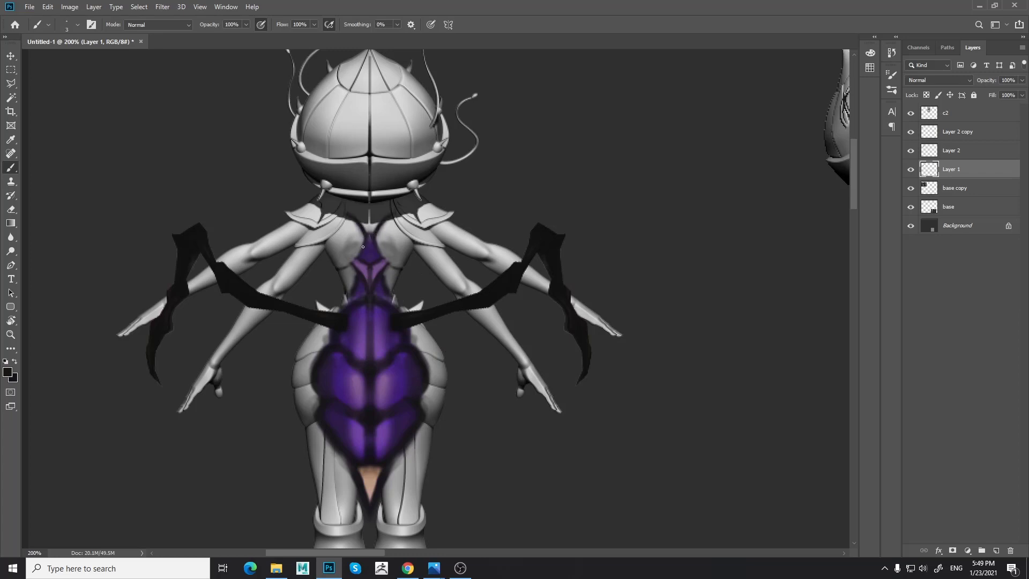
drag(363, 246, 346, 263)
alt+click(374, 236)
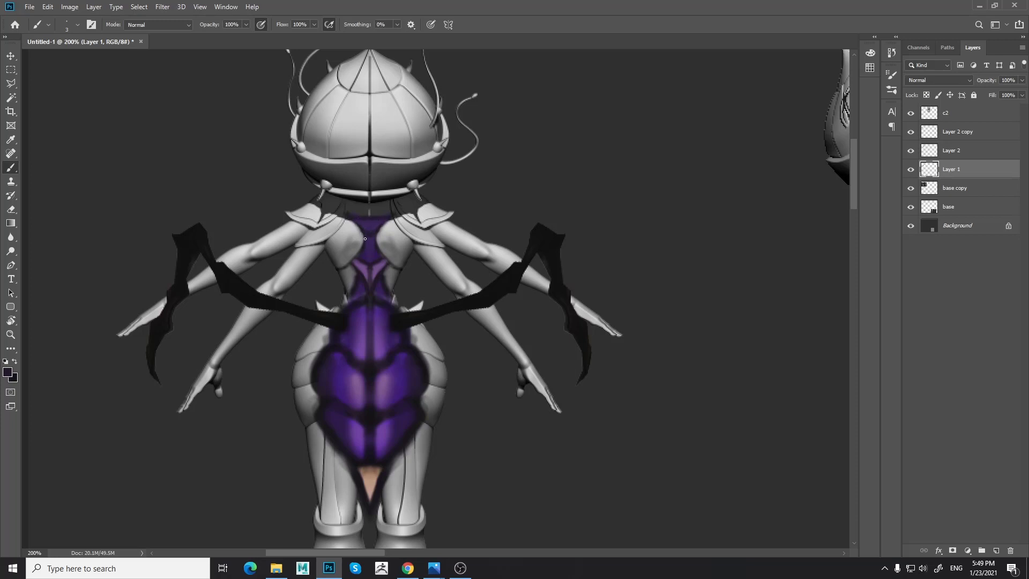
alt+click(388, 278)
- Check which spider leg the Layer 2 copy and Layer 2 layers hold, and duplicate Layer 2
scroll(461, 375, down, 4)
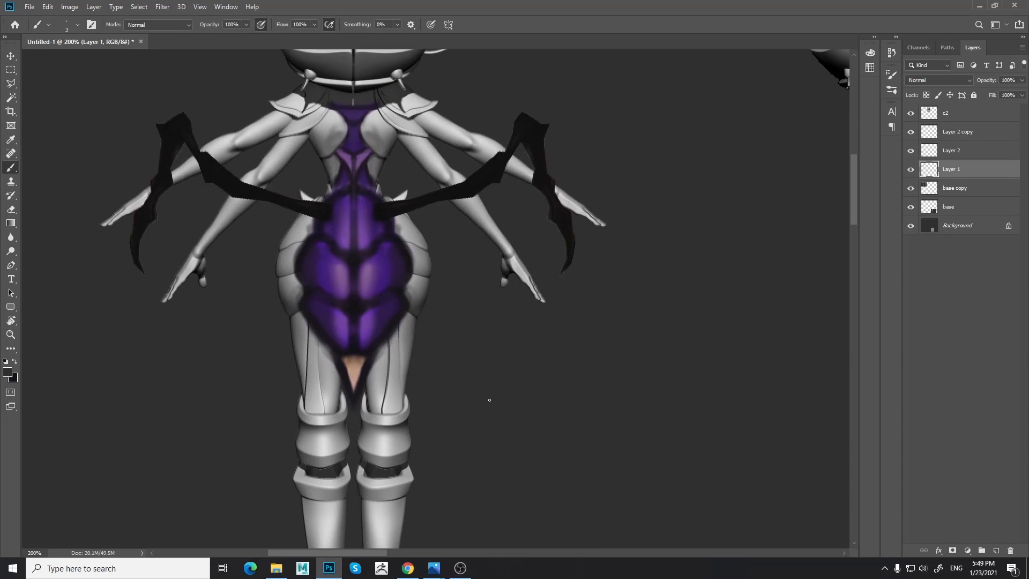
click(957, 134)
click(910, 132)
click(911, 131)
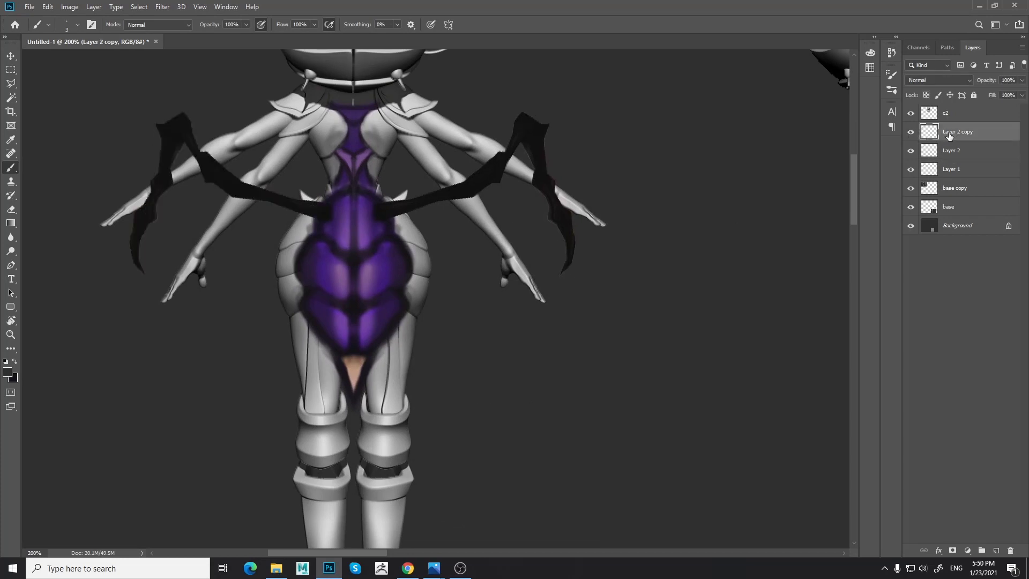
click(909, 152)
click(910, 150)
click(910, 150)
click(948, 156)
key(ctrl+j)
- Move the duplicated leg below the original and rotate it about 48° so it points downward from the abdomen
key(v)
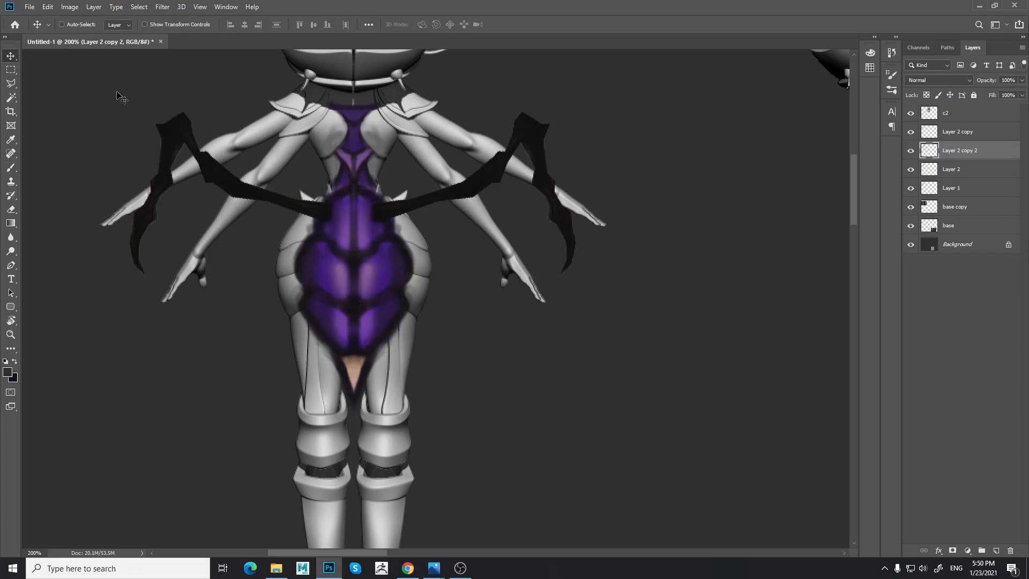
mouse_move(481, 188)
mouse_down()
mouse_move(532, 247)
mouse_move(526, 228)
mouse_move(524, 250)
mouse_up()
key(e)
key(ctrl+t)
drag(624, 165, 650, 289)
drag(526, 218, 502, 241)
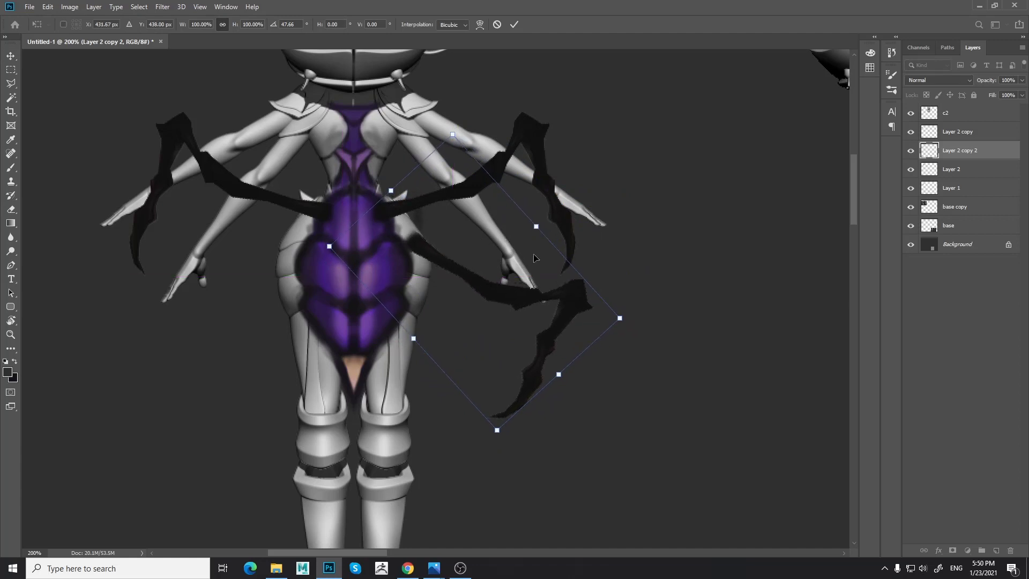
key(Return)
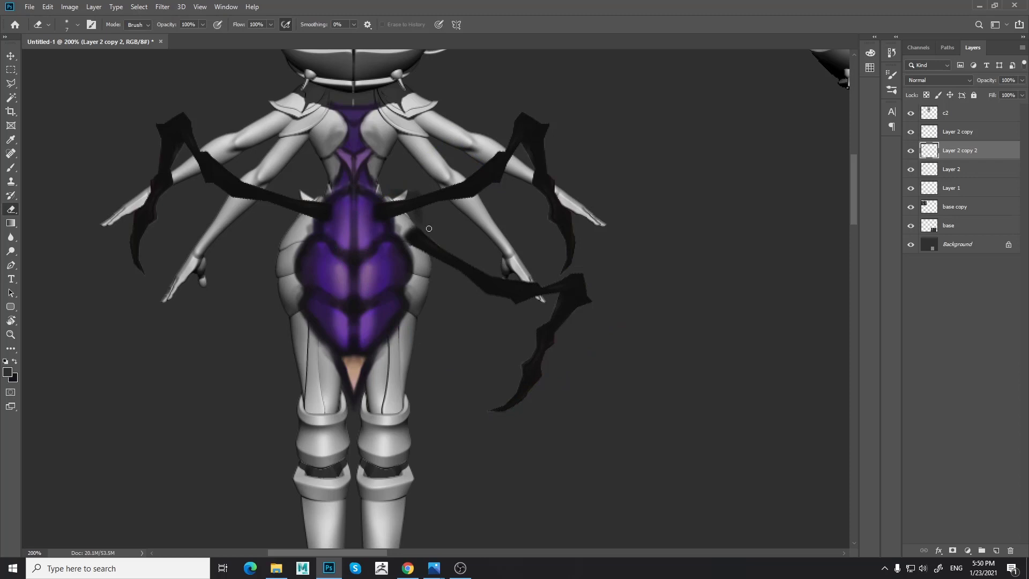
- Enlarge the eraser and clean up the base of the lower leg where it meets the abdomen
key(bracketright)
key(bracketright)
key(bracketright)
key(bracketright)
key(bracketright)
key(bracketright)
mouse_move(416, 221)
mouse_down()
mouse_move(401, 246)
mouse_move(412, 227)
mouse_move(411, 241)
mouse_up()
- Fade the whole lower leg to a faint shadow with a soft 400 px eraser
key(bracketright)
key(bracketright)
key(bracketright)
key(bracketright)
key(bracketright)
key(bracketright)
key(bracketright)
key(bracketright)
key(bracketright)
key(bracketright)
key(bracketright)
key(bracketright)
key(bracketright)
key(bracketright)
key(bracketright)
key(bracketright)
key(bracketright)
key(bracketright)
key(bracketright)
key(bracketright)
click(549, 399)
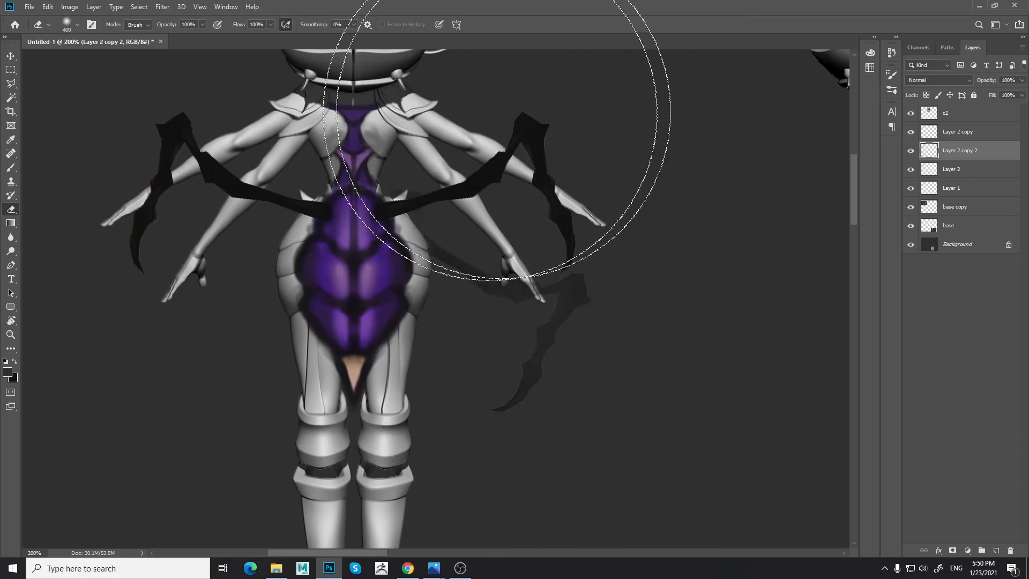
- Duplicate the faded lower leg, flip the copy horizontally and place it symmetrically on the abdomen's other side
key(v)
key(ctrl+j)
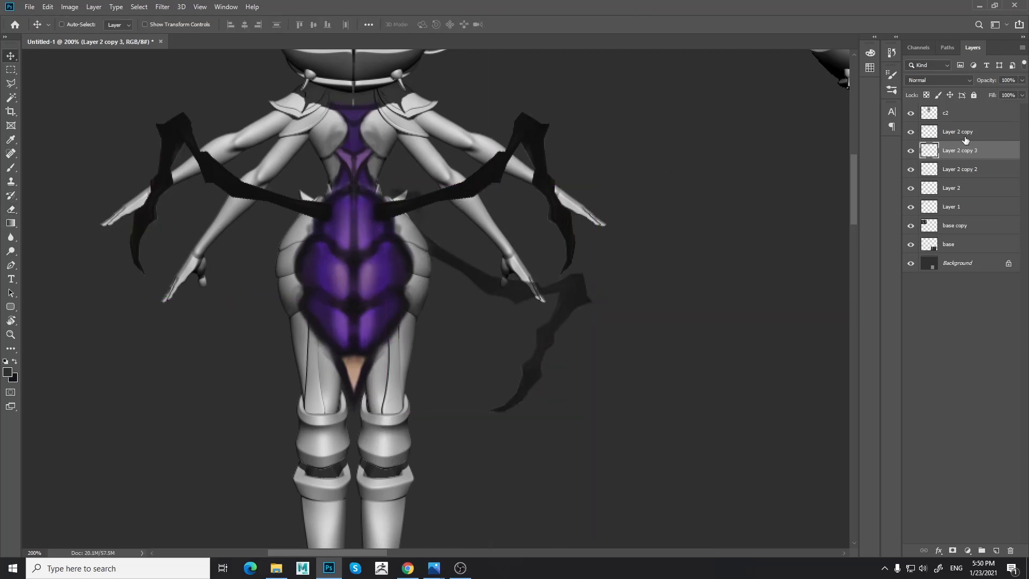
key(ctrl+t)
right_click(562, 268)
click(594, 401)
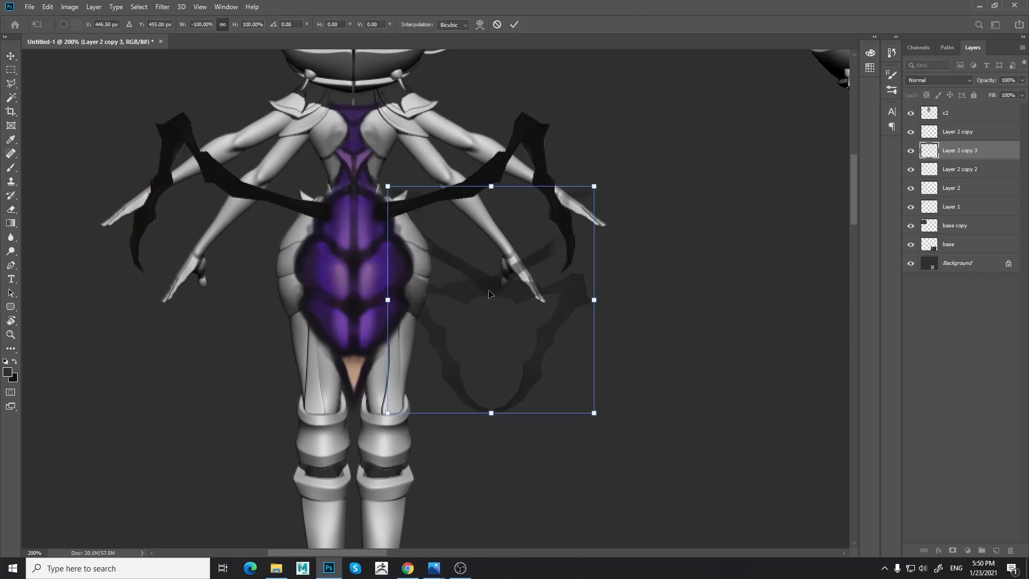
drag(488, 293, 223, 280)
key(Return)
- Merge the two faded lower leg layers, Layer 2 copy 3 and Layer 2 copy 2, into one layer
scroll(210, 299, down, 2)
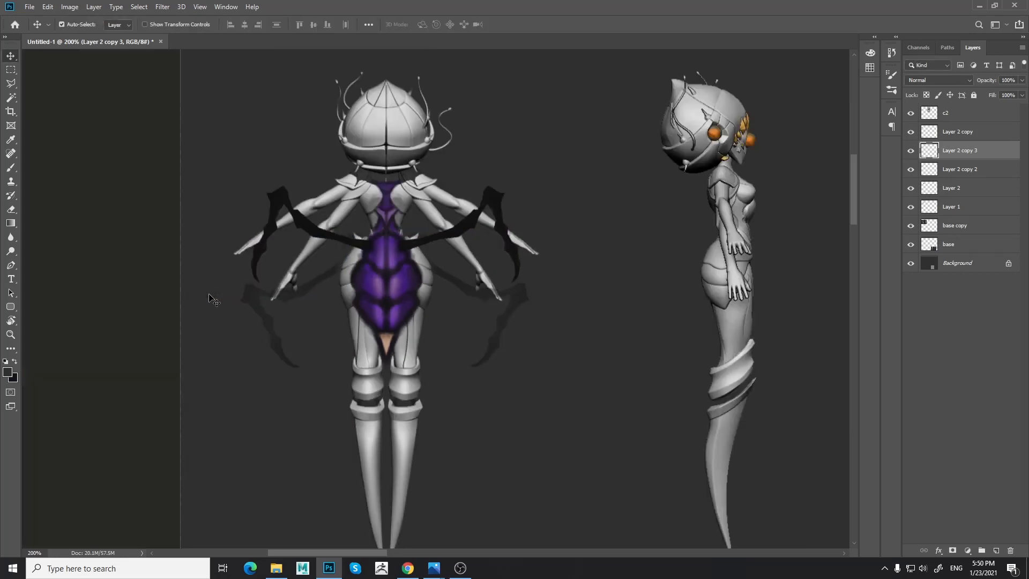
scroll(210, 299, down, 1)
scroll(210, 299, up, 3)
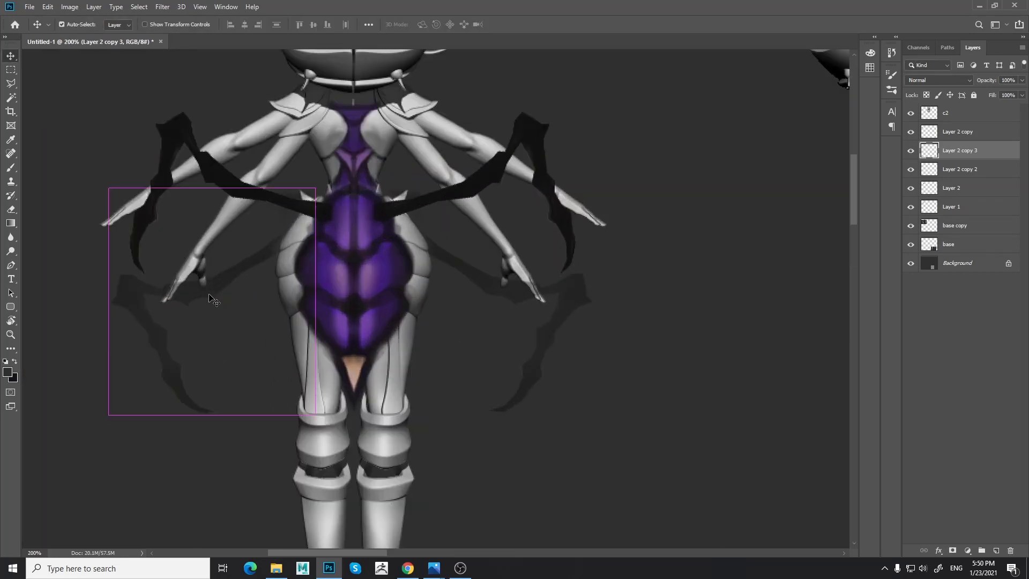
scroll(214, 301, down, 3)
click(950, 188)
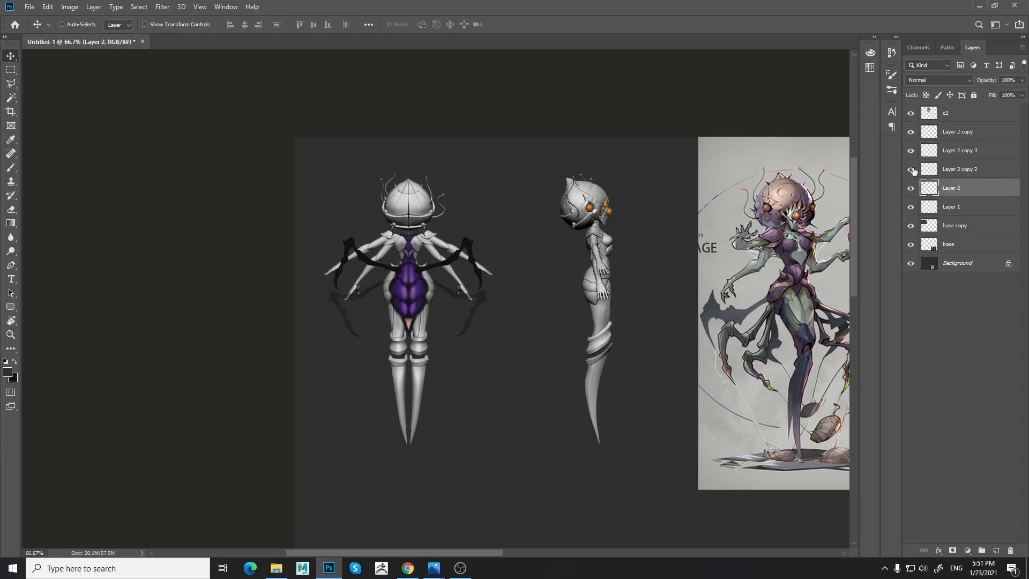
click(951, 152)
shift+click(951, 172)
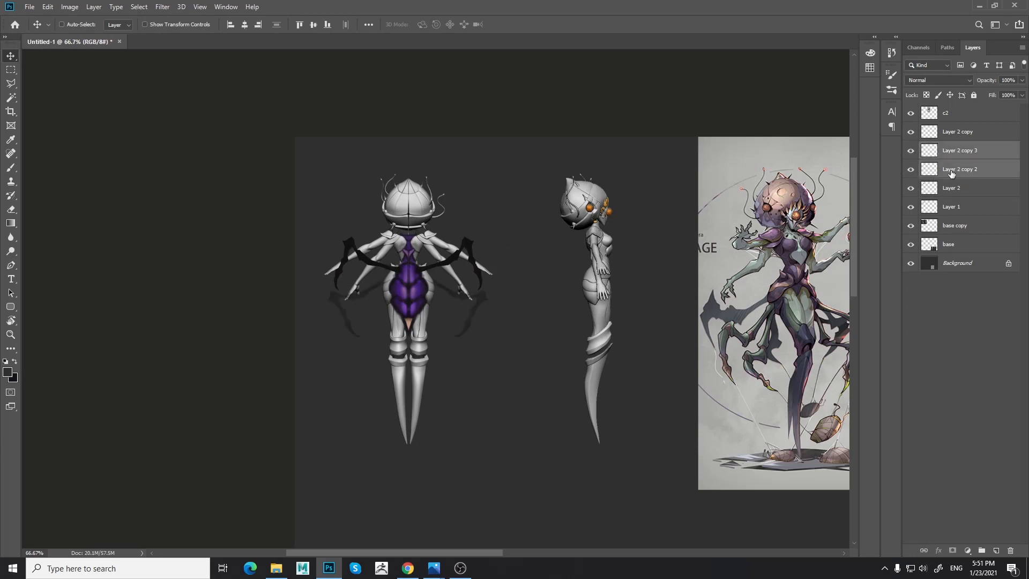
right_click(951, 172)
click(858, 422)
- Place Layer 2 directly beneath Layer 2 copy and merge the upper leg layers into one
click(911, 132)
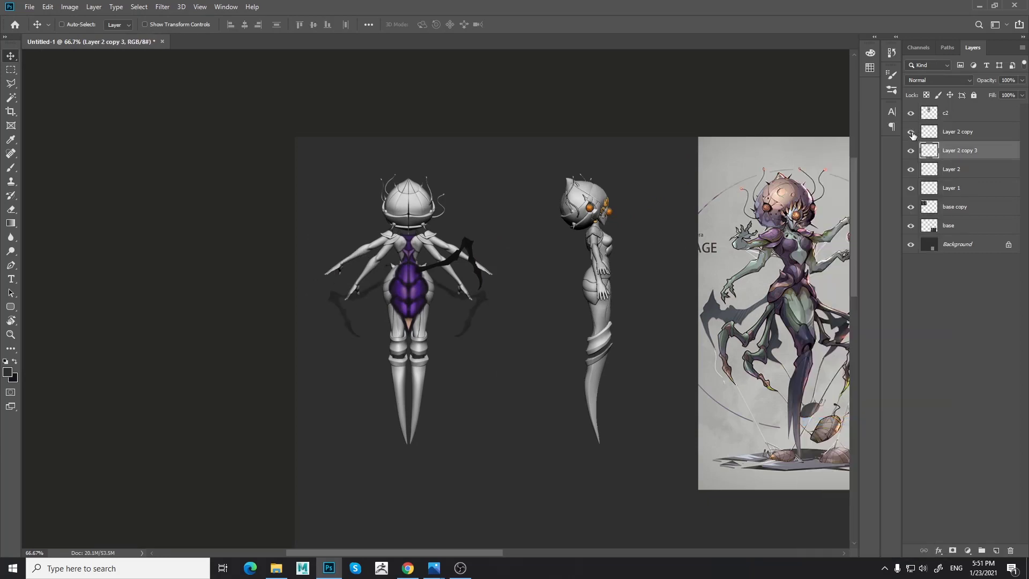
click(911, 132)
click(959, 171)
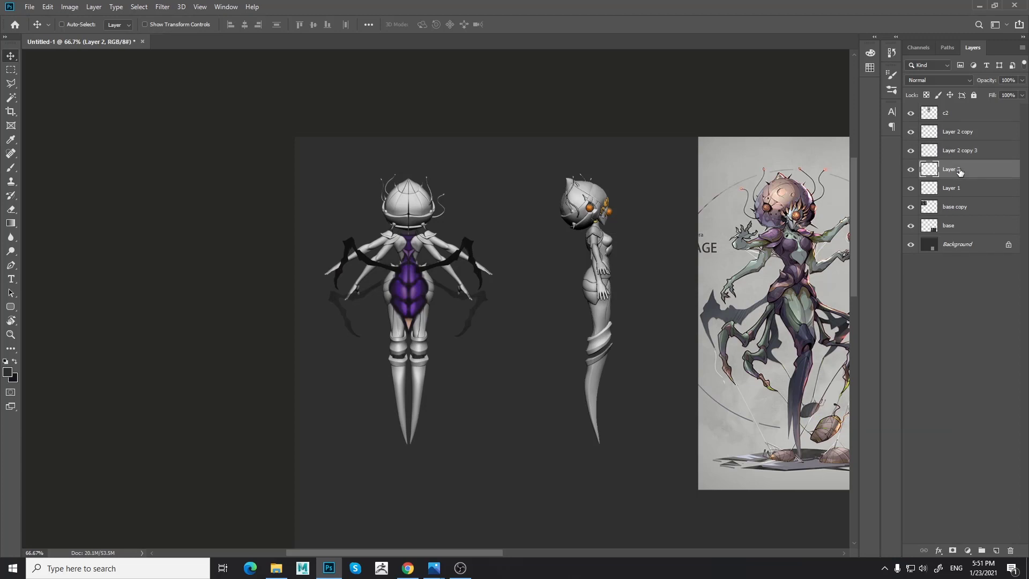
drag(958, 170, 954, 152)
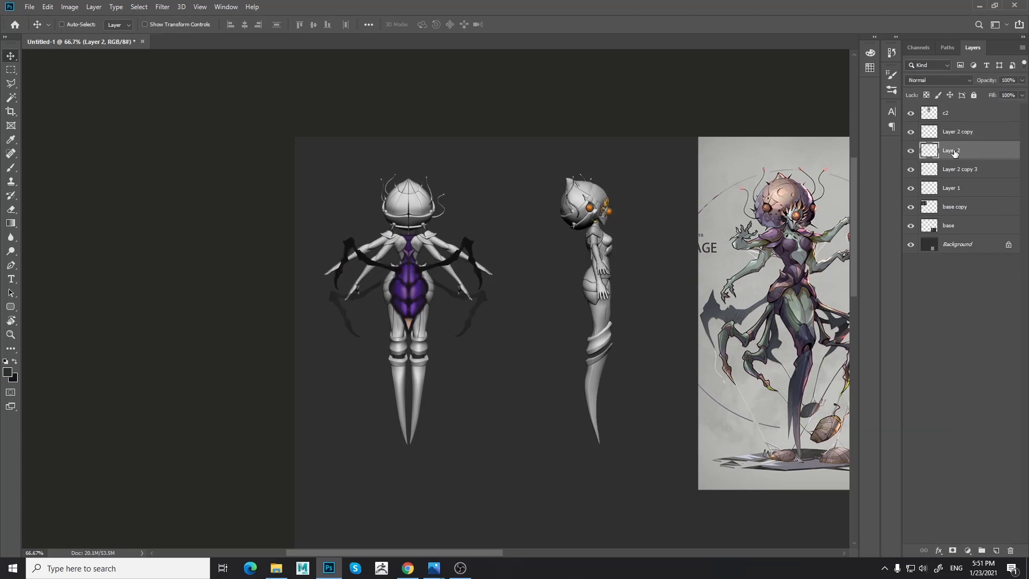
right_click(953, 153)
click(862, 419)
- Rename the Layer 2 copy layer Claws_back and the Layer 2 copy 3 layer Claws_front
double_click(953, 133)
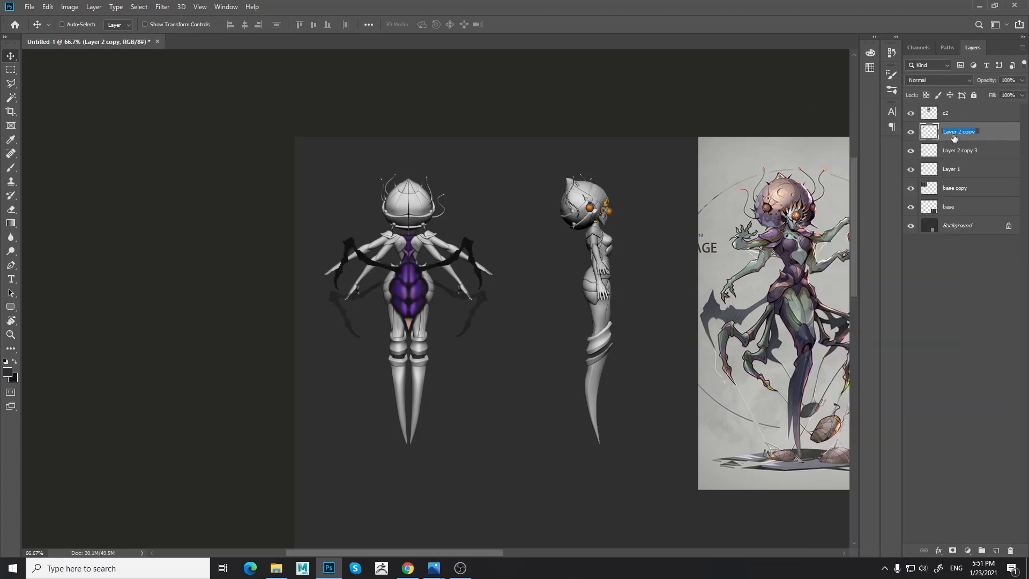
text(Claws+back)
double_click(959, 151)
text(Claw)
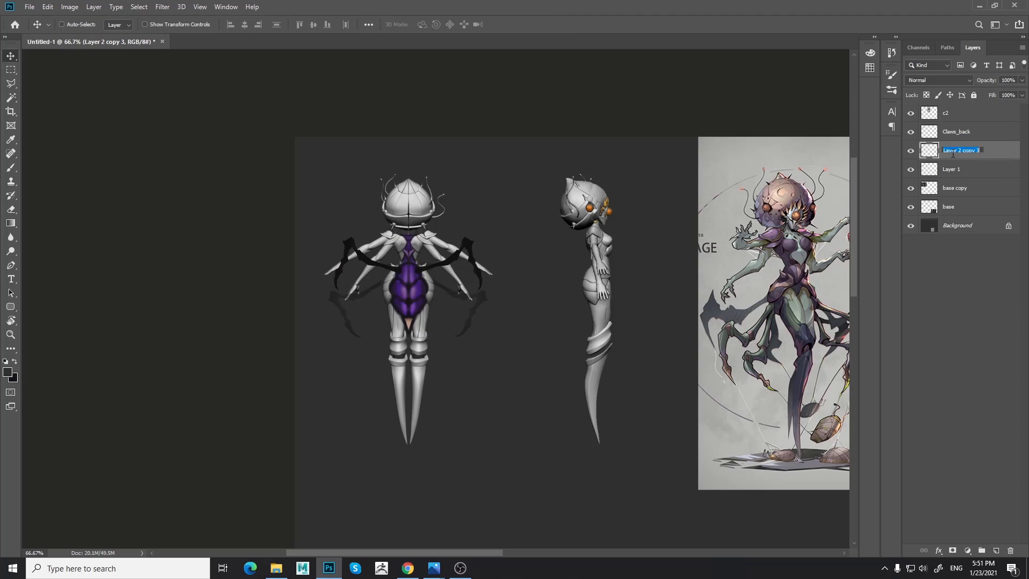
key(Return)
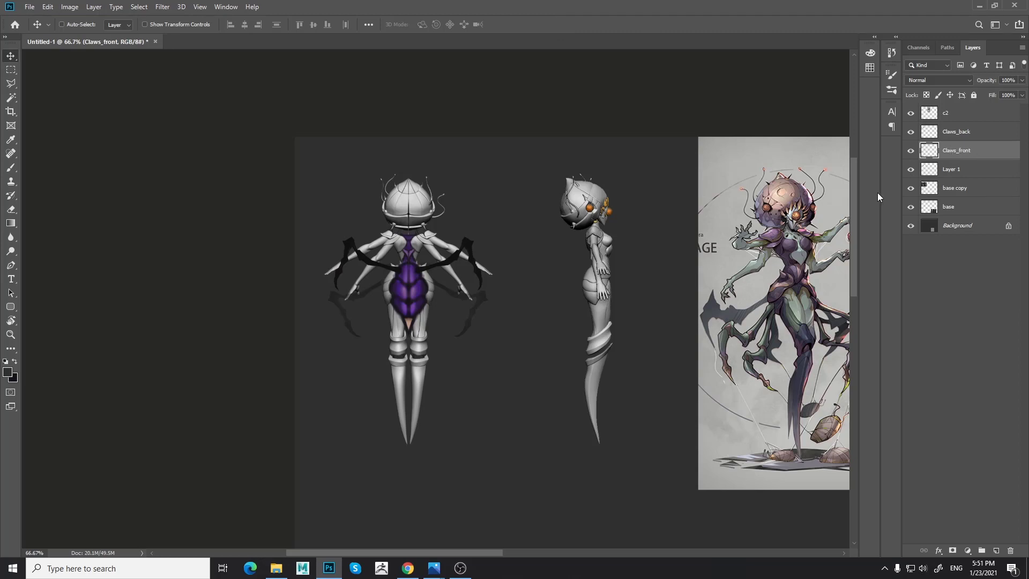
- On Layer 1, outline the abdomen behind the hips of the side view in purple sampled from the back view
click(957, 170)
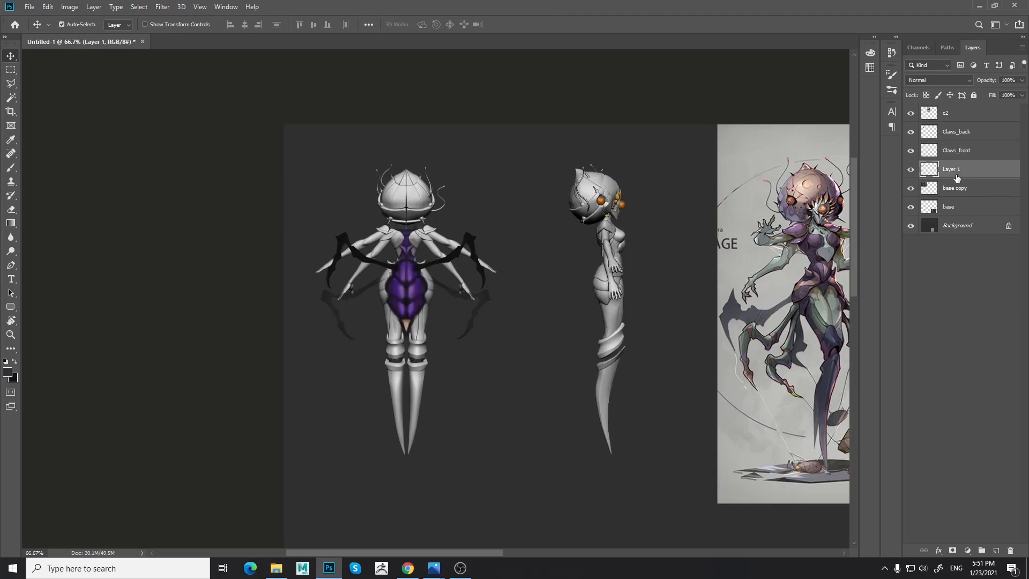
key(ctrl+plus)
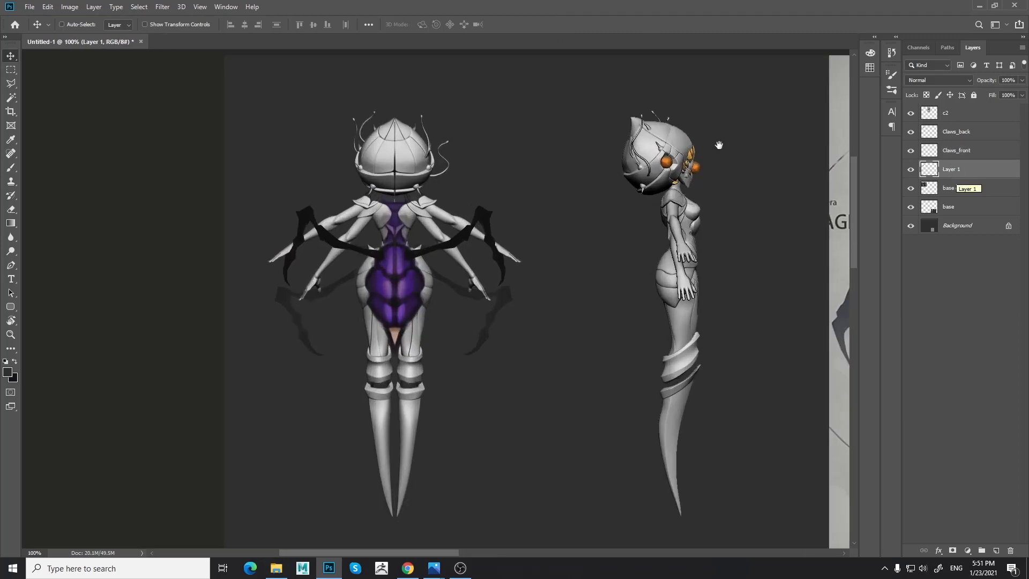
drag(647, 225, 455, 199)
key(b)
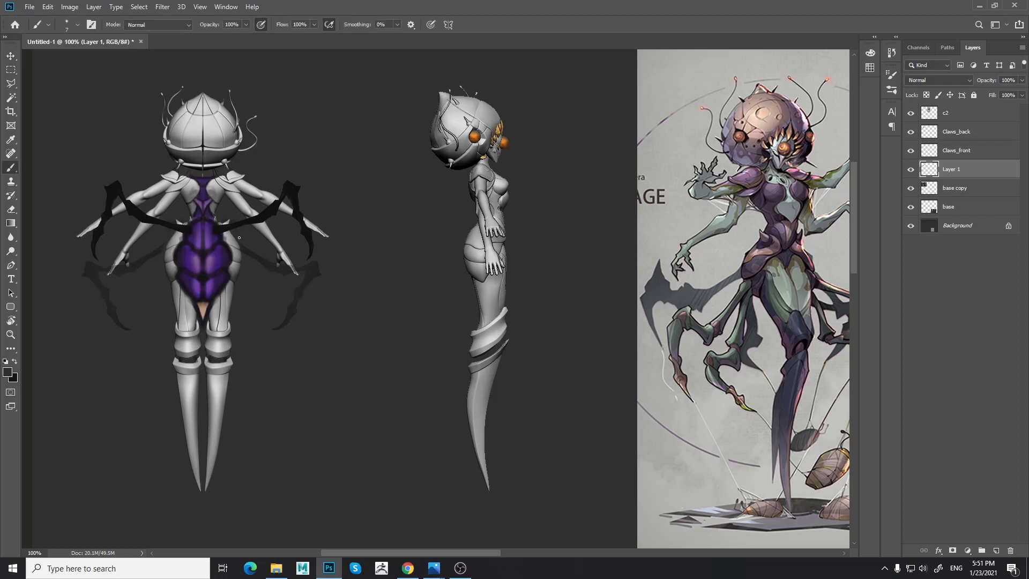
alt+click(218, 238)
mouse_move(473, 232)
mouse_down()
mouse_move(463, 245)
mouse_move(469, 259)
mouse_up()
key(ctrl+z)
key(ctrl+z)
key(ctrl+z)
drag(466, 243, 467, 248)
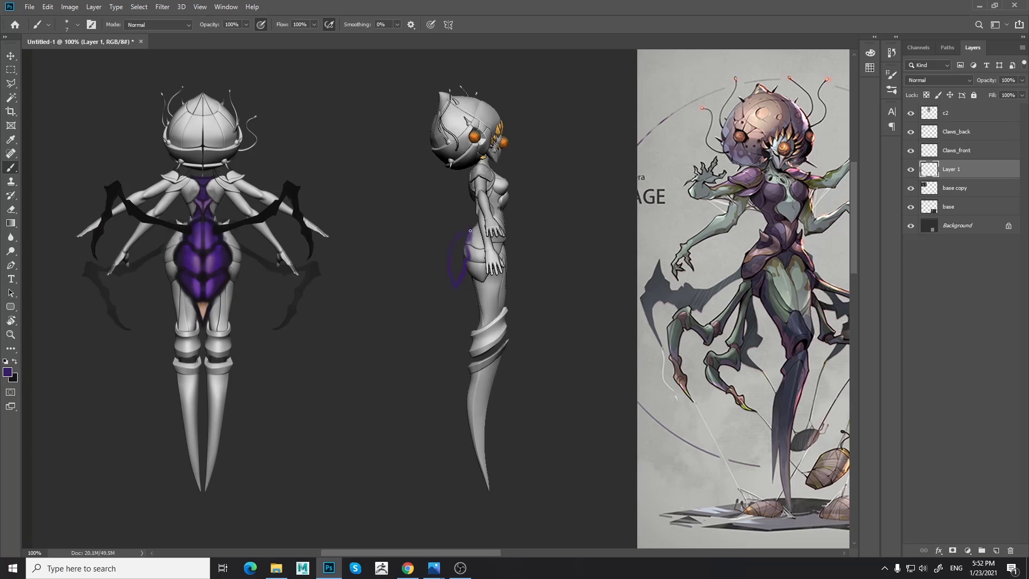
- Extend the side-view abdomen outline into a pointed tail and fill the shape with purple using a 20 px brush
key(bracketright)
key(bracketright)
key(bracketright)
key(bracketright)
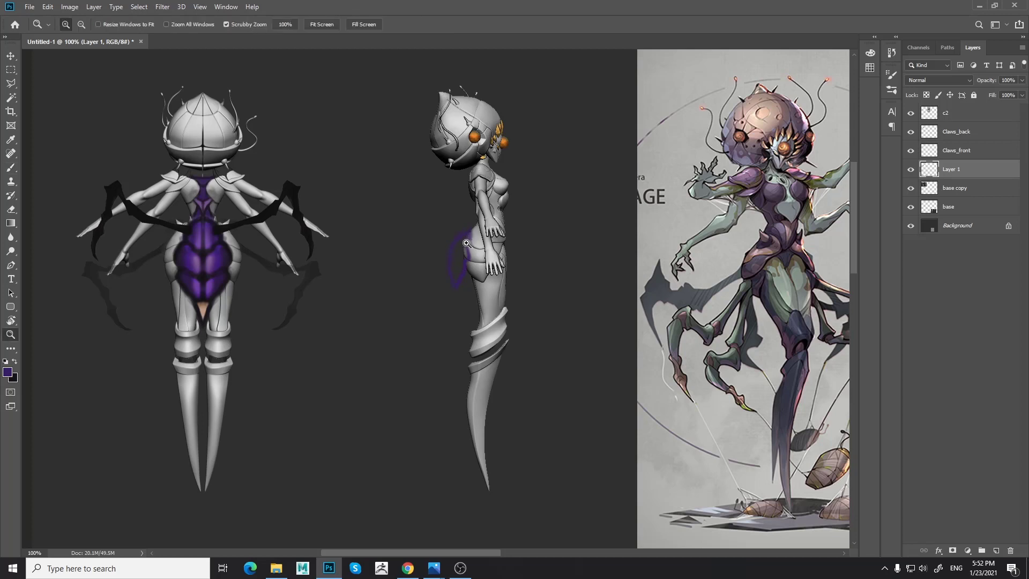
key(bracketleft)
key(bracketleft)
key(bracketleft)
key(bracketleft)
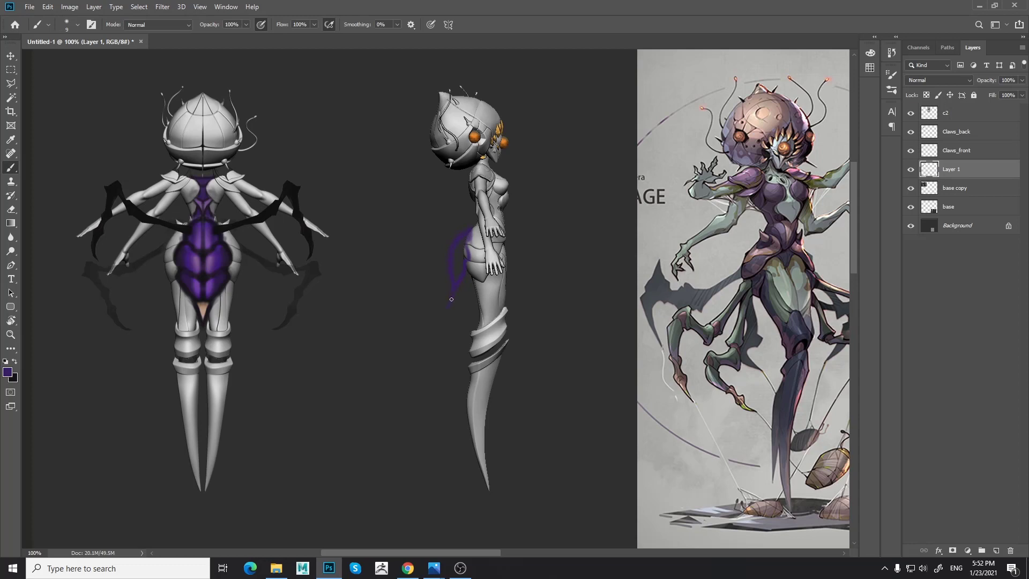
key(bracketright)
key(bracketright)
mouse_move(458, 254)
mouse_down()
mouse_move(455, 270)
mouse_move(468, 234)
mouse_move(456, 265)
mouse_move(462, 252)
mouse_up()
- Paint near-black segment lines across the purple side-view abdomen, using a 7 px brush and dark colors sampled from the back view
alt+click(183, 252)
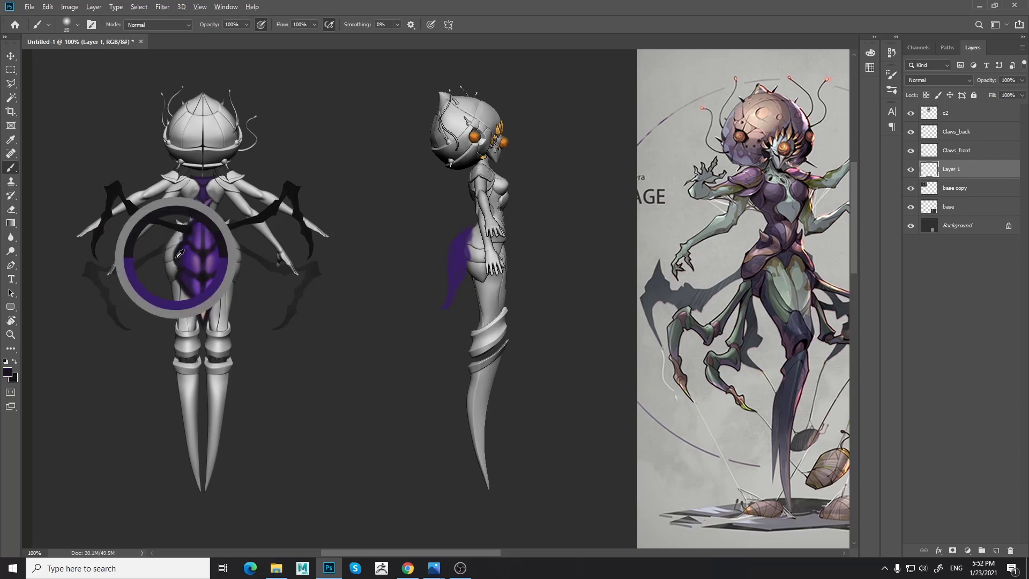
key(bracketleft)
key(bracketleft)
key(bracketleft)
key(bracketleft)
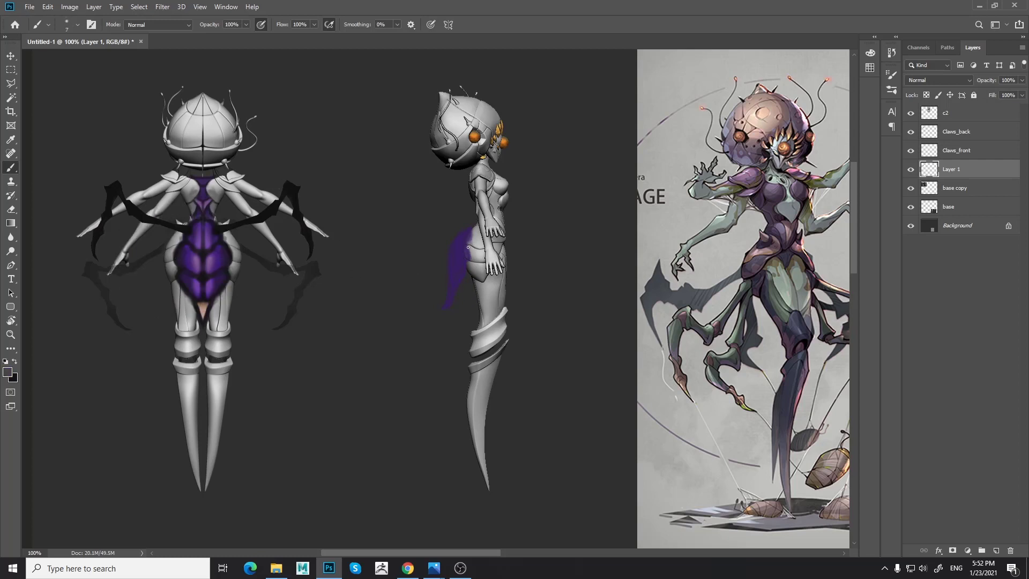
alt+click(277, 207)
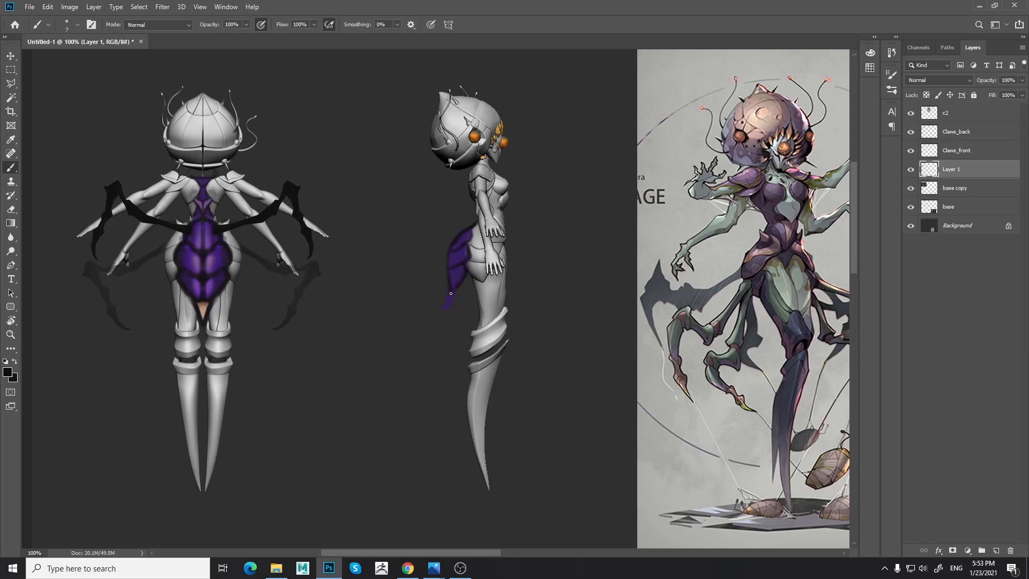
drag(451, 304, 457, 290)
- Color the side-view abdomen's tail tip peach sampled from the back view and brush lighter purple highlights onto its segments at 20 px
alt+click(202, 308)
alt+click(462, 231)
alt+click(201, 263)
key(bracketright)
key(bracketright)
key(bracketright)
key(bracketright)
drag(463, 254, 458, 278)
drag(468, 236, 458, 252)
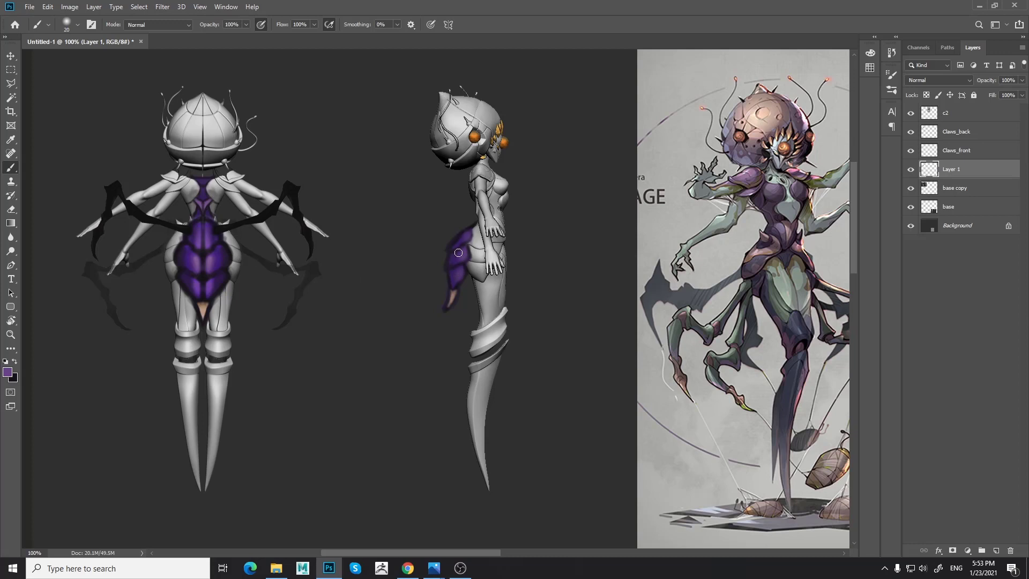
- Refine the side-view abdomen's creases with dark purple sampled from the back view and a 9 px brush
alt+click(234, 259)
key(bracketleft)
key(bracketleft)
key(bracketleft)
- Duplicate the base copy layer and place the duplicate figures directly below the painted first variation
scroll(542, 333, down, 5)
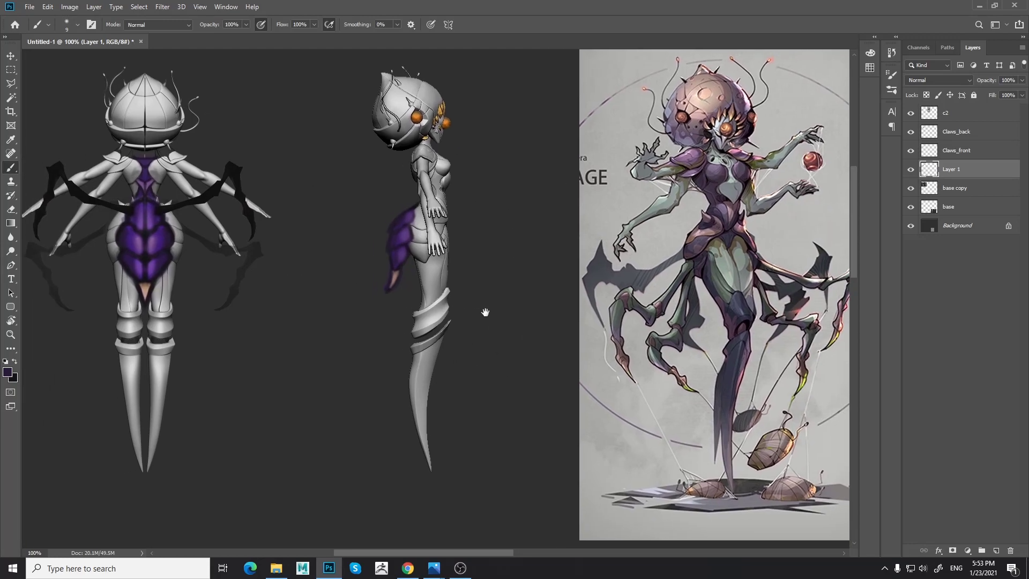
click(956, 190)
click(909, 188)
click(909, 189)
scroll(723, 203, down, 3)
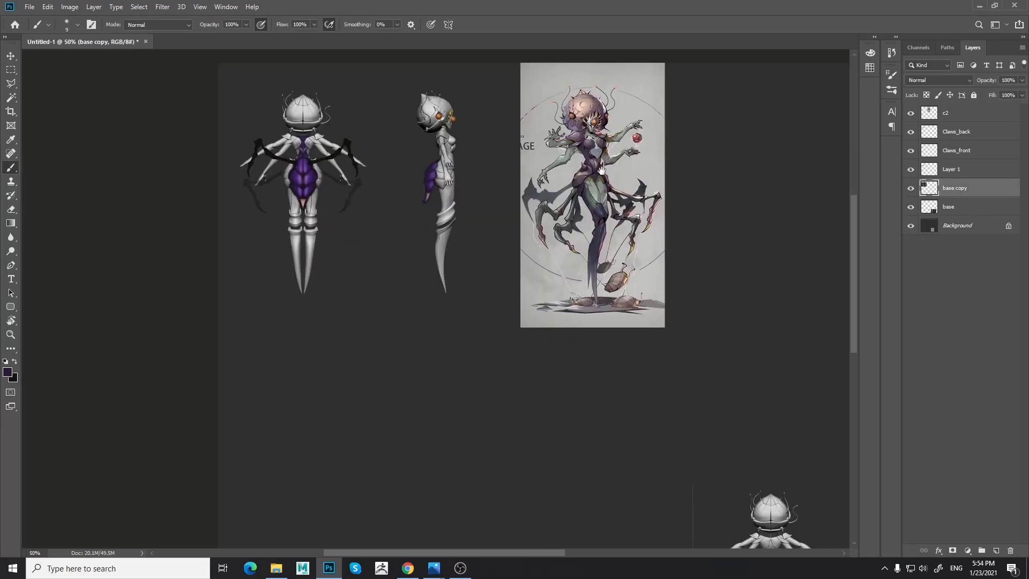
click(910, 189)
click(909, 189)
key(ctrl+j)
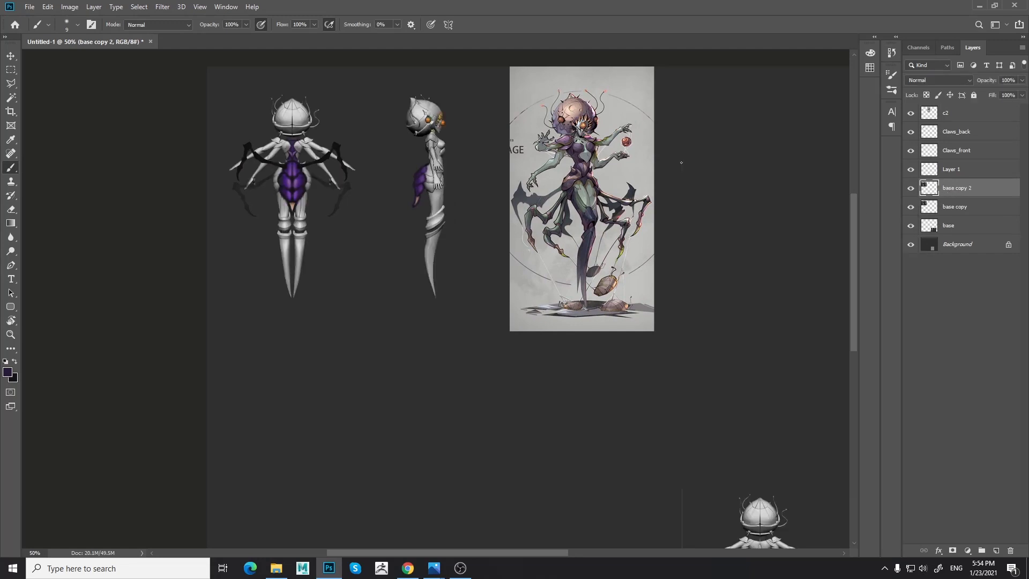
key(v)
mouse_move(383, 208)
mouse_down()
mouse_move(379, 413)
mouse_move(344, 225)
mouse_move(463, 254)
mouse_up()
key(ctrl+plus)
key(ctrl+plus)
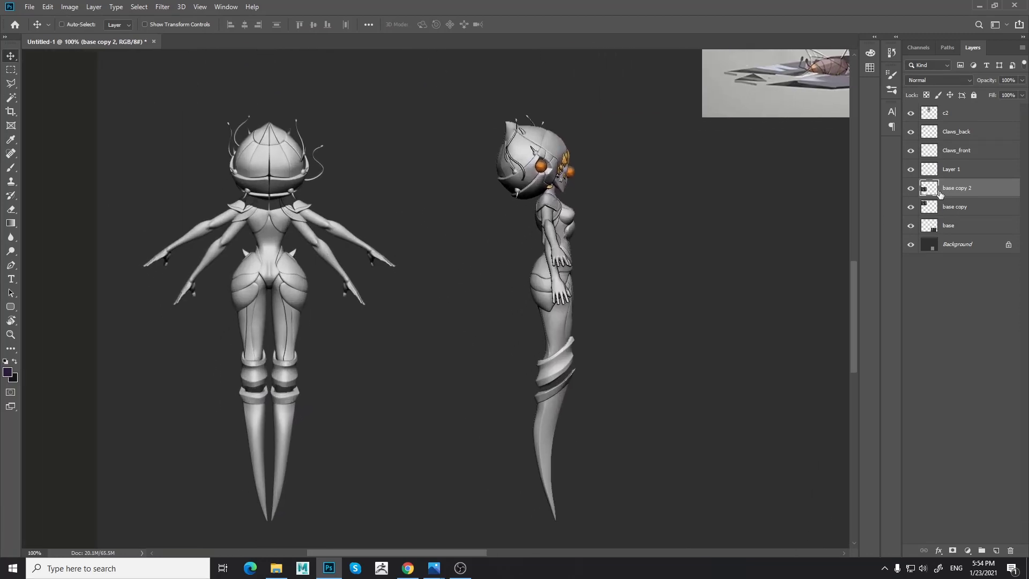
- Rename Layer 1, which holds the painted abdomen, as Var_01
key(ctrl+minus)
key(ctrl+minus)
key(ctrl+minus)
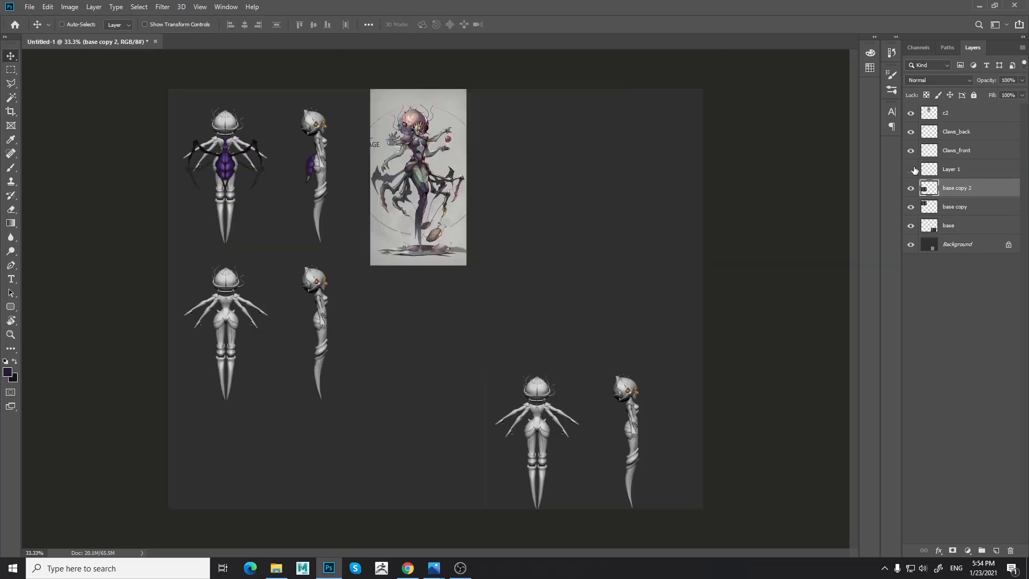
double_click(951, 169)
text(Var_01)
key(Return)
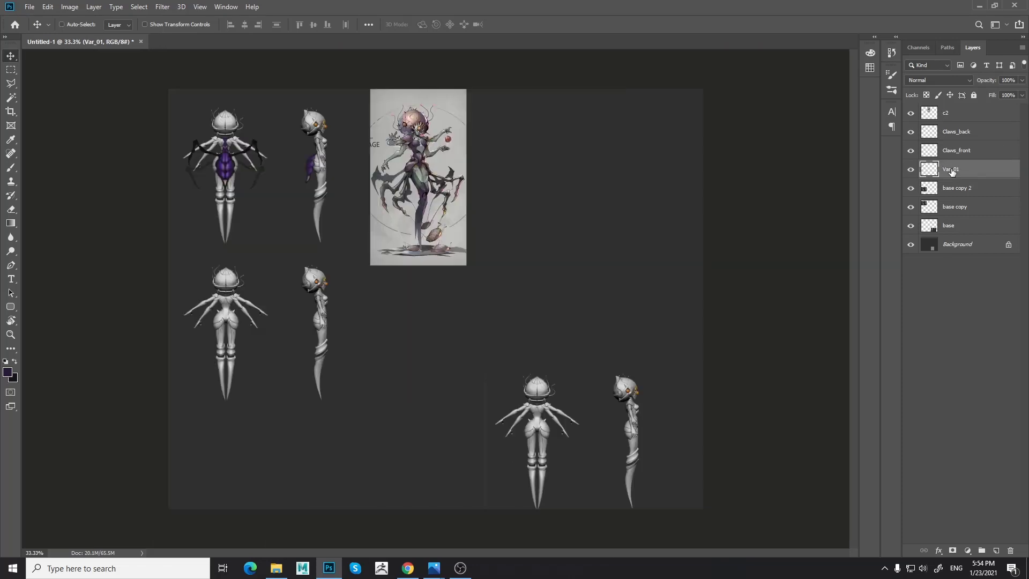
- Place the base copy layer above base copy 2 and add a new empty layer directly above base copy 2
drag(954, 207, 976, 202)
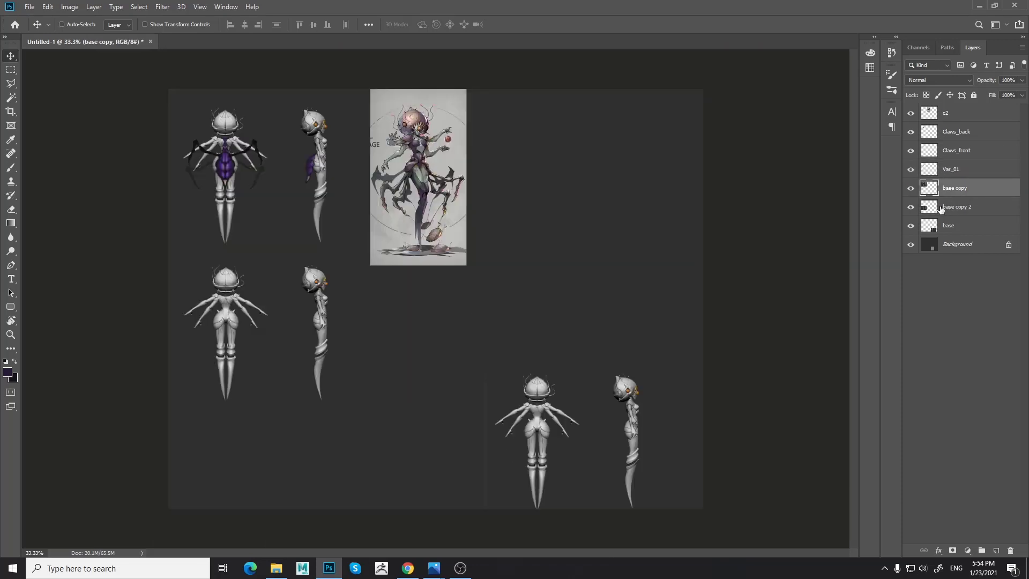
click(941, 210)
click(997, 550)
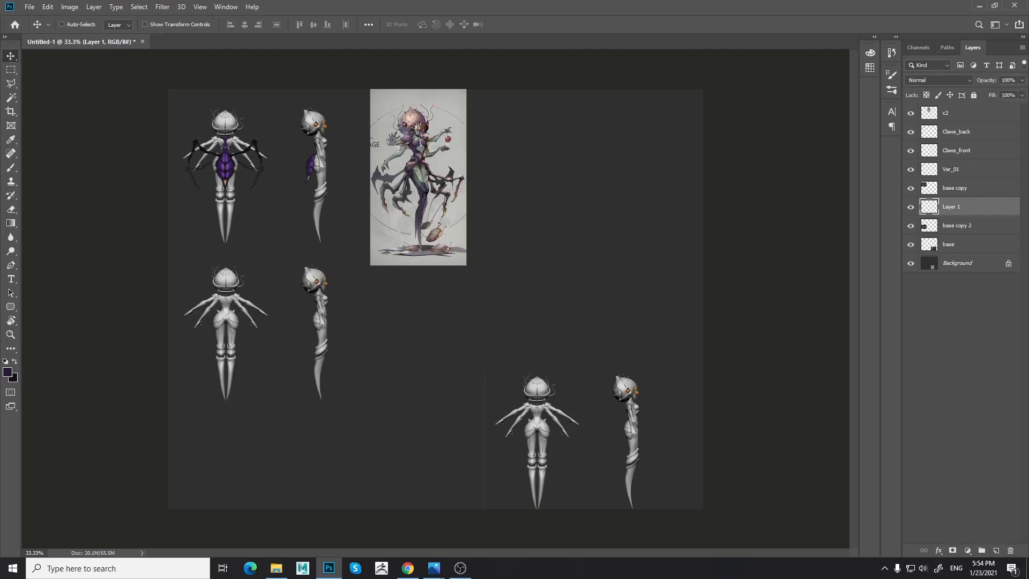
- On the new layer, outline a mirrored teardrop abdomen over the duplicate back view's hips in purple sampled from the first variation
key(ctrl+plus)
key(ctrl+plus)
drag(119, 271, 422, 242)
key(ctrl+plus)
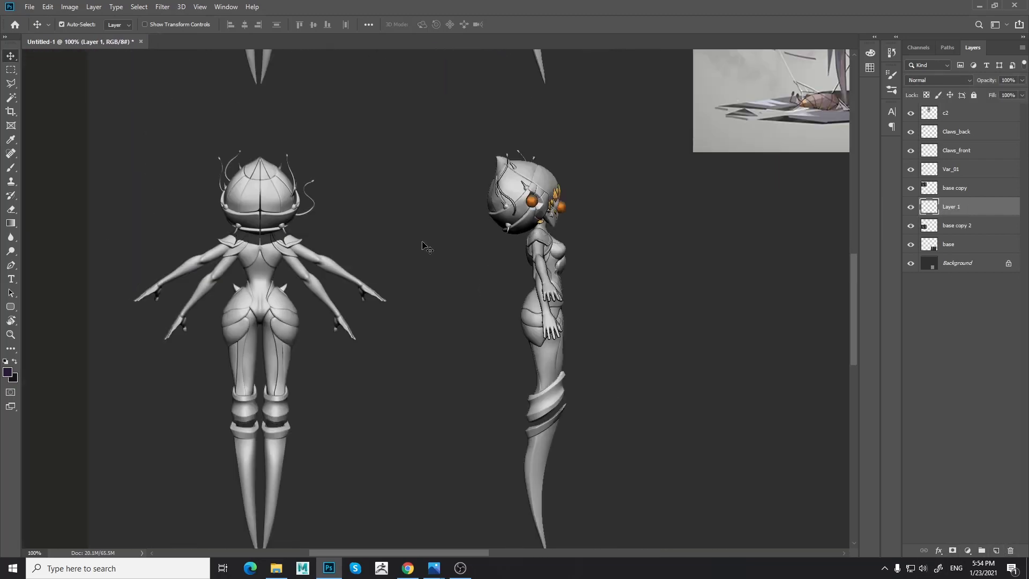
drag(390, 159, 396, 277)
key(b)
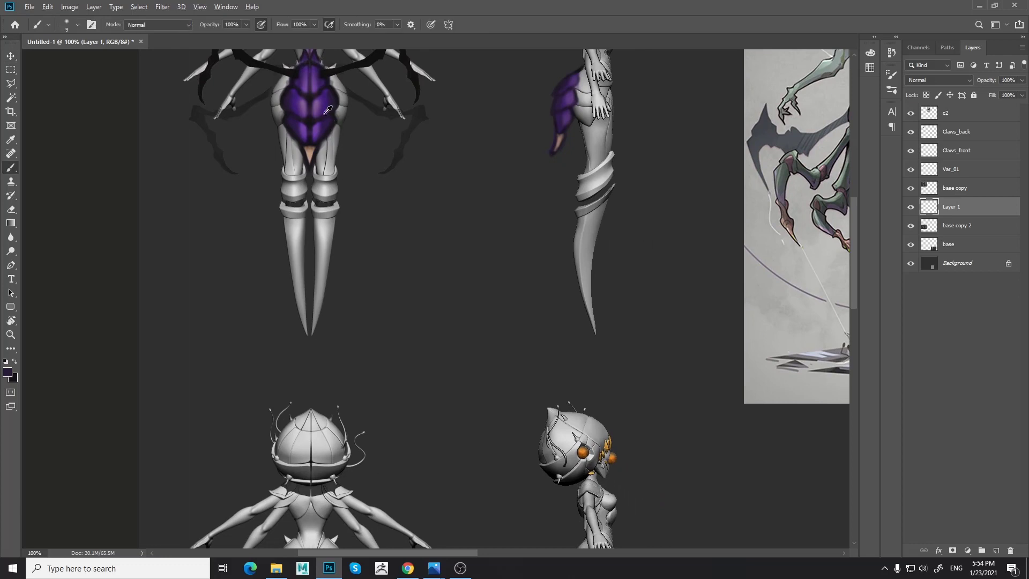
alt+click(329, 99)
drag(432, 333, 466, 83)
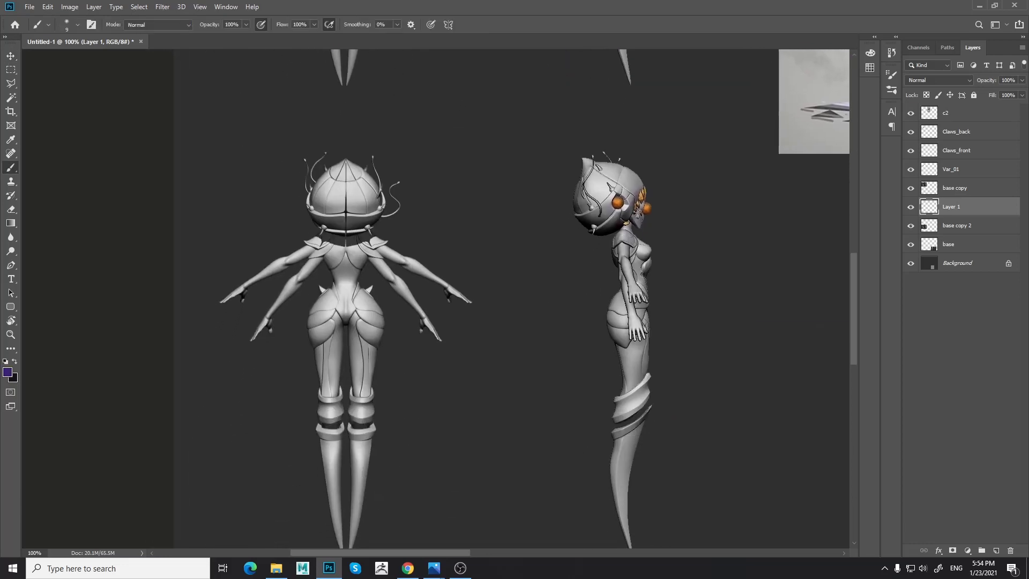
key(alt+Tab)
key(alt+Tab)
key(alt+Tab)
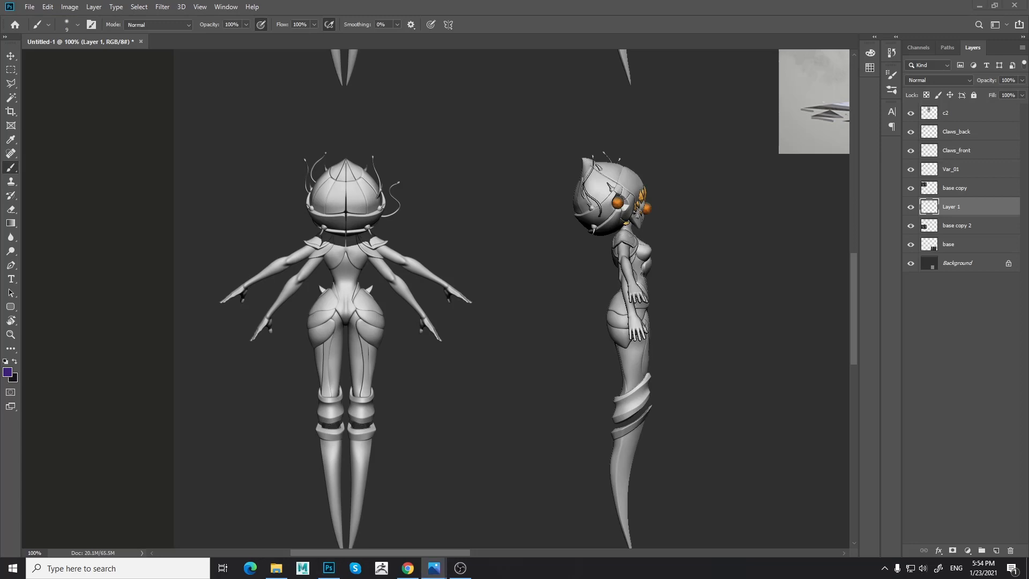
key(alt+Tab)
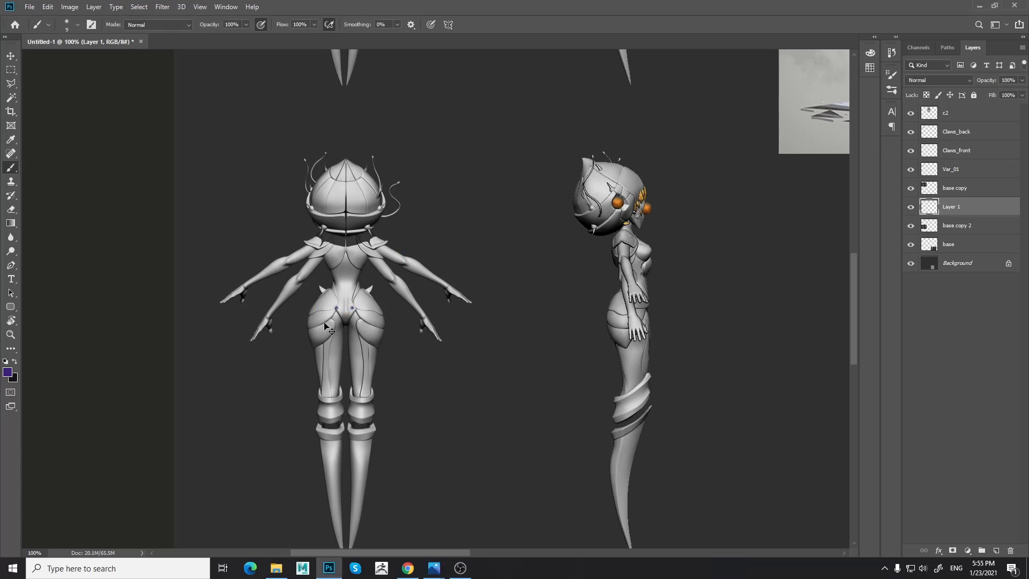
mouse_move(320, 306)
mouse_down()
mouse_move(330, 363)
mouse_move(331, 301)
mouse_move(323, 323)
mouse_up()
mouse_move(330, 301)
mouse_down()
mouse_move(322, 316)
mouse_move(343, 402)
mouse_move(332, 368)
mouse_move(343, 392)
mouse_up()
key(ctrl+z)
mouse_move(343, 392)
mouse_down()
mouse_move(327, 344)
mouse_move(335, 293)
mouse_move(325, 332)
mouse_move(335, 367)
mouse_up()
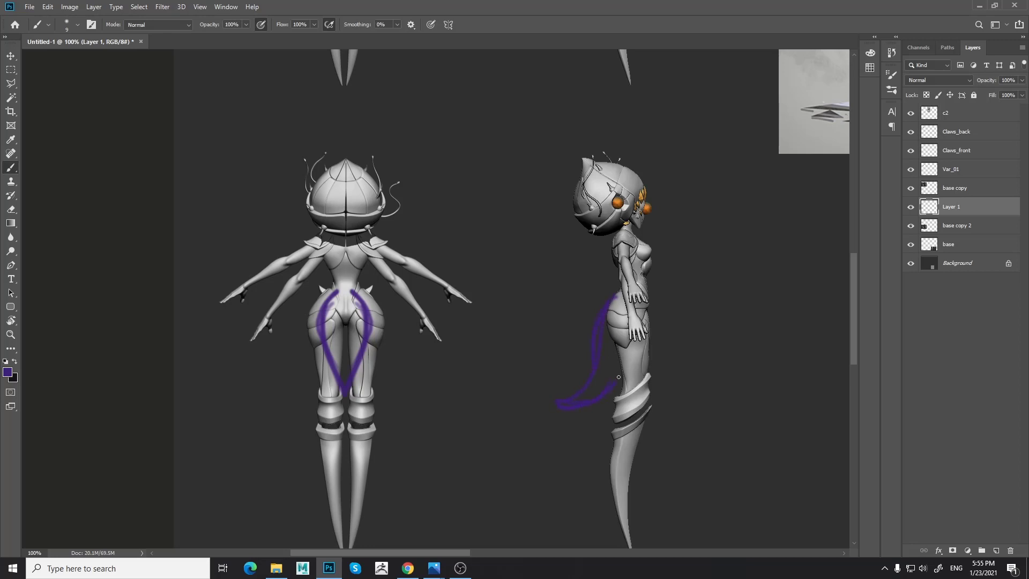
- Erase the duplicate side view's abdomen outline and redraw it in purple as a bulge sweeping back from the hips into a tail
mouse_move(626, 355)
mouse_down()
mouse_move(571, 414)
mouse_move(547, 409)
mouse_move(614, 296)
mouse_up()
key(e)
key([)
key([)
key([)
key([)
key([)
key([)
key([)
key([)
key([)
key([)
key([)
key(b)
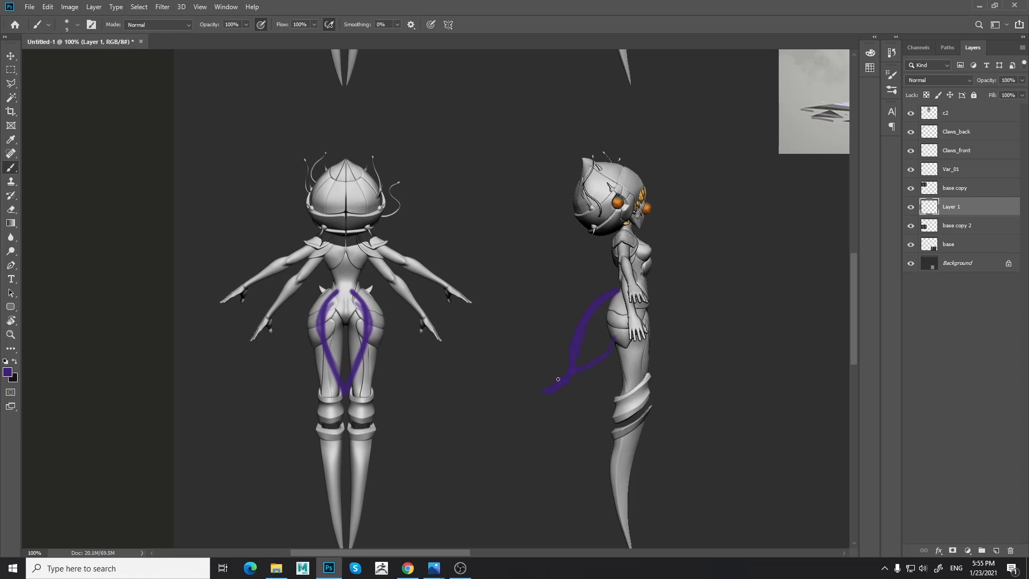
- Trim the side-view tail tip with a 60 px eraser and reshape it with the purple brush
key(e)
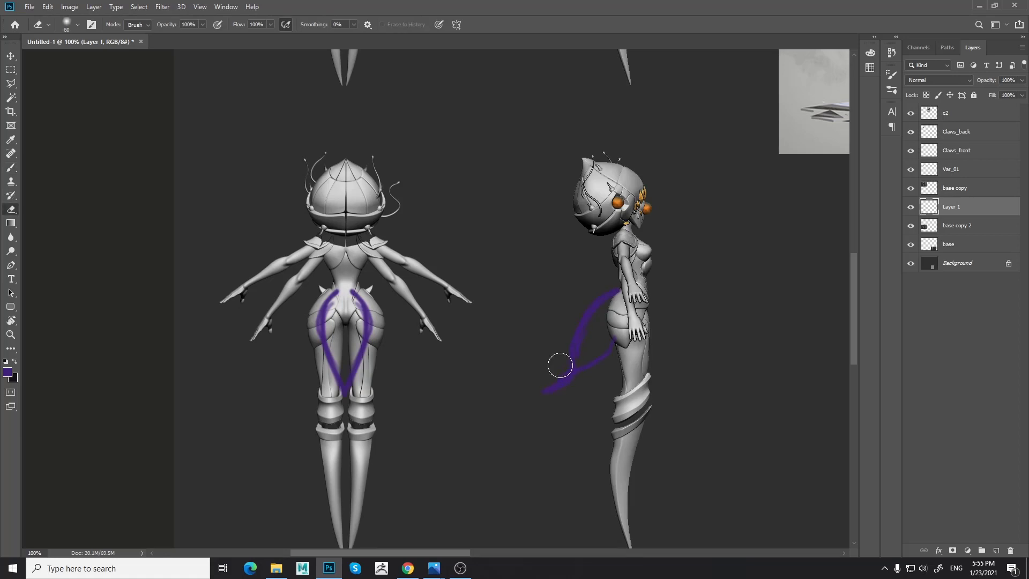
drag(542, 379, 553, 384)
key(b)
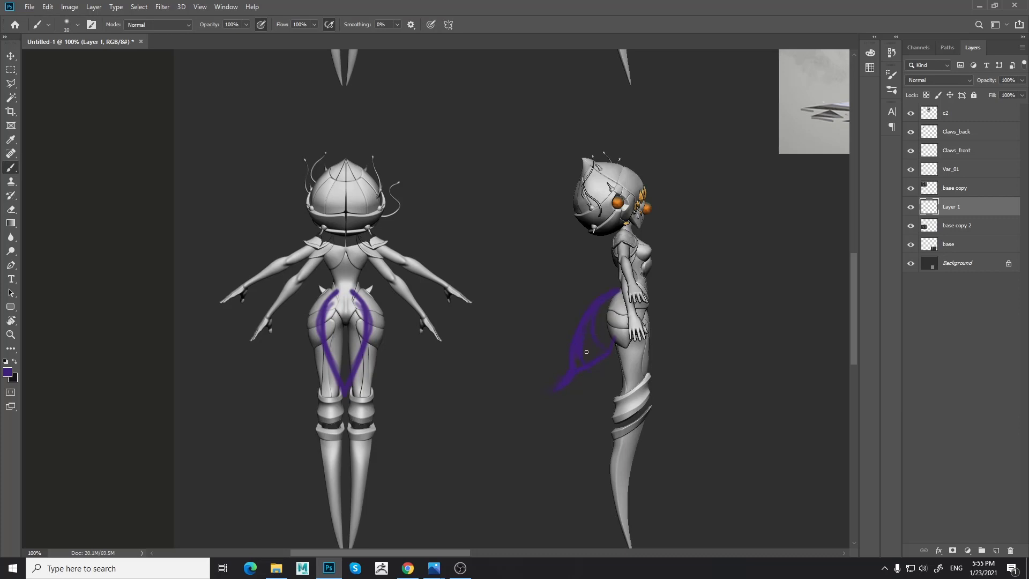
- Fill the duplicate back view's abdomen outline with solid purple using an enlarged soft brush, reducing it to 25 px for the tip
mouse_move(327, 330)
mouse_down()
mouse_move(363, 327)
mouse_move(328, 324)
mouse_move(325, 346)
mouse_move(356, 358)
mouse_move(348, 340)
mouse_move(329, 362)
mouse_move(321, 309)
mouse_move(316, 316)
mouse_move(348, 308)
mouse_move(339, 339)
mouse_up()
key(])
key(])
key(])
key(])
key(])
key(])
key(bracketright)
drag(344, 314, 348, 378)
key(bracketleft)
key(bracketleft)
key(bracketleft)
key(bracketleft)
key(bracketleft)
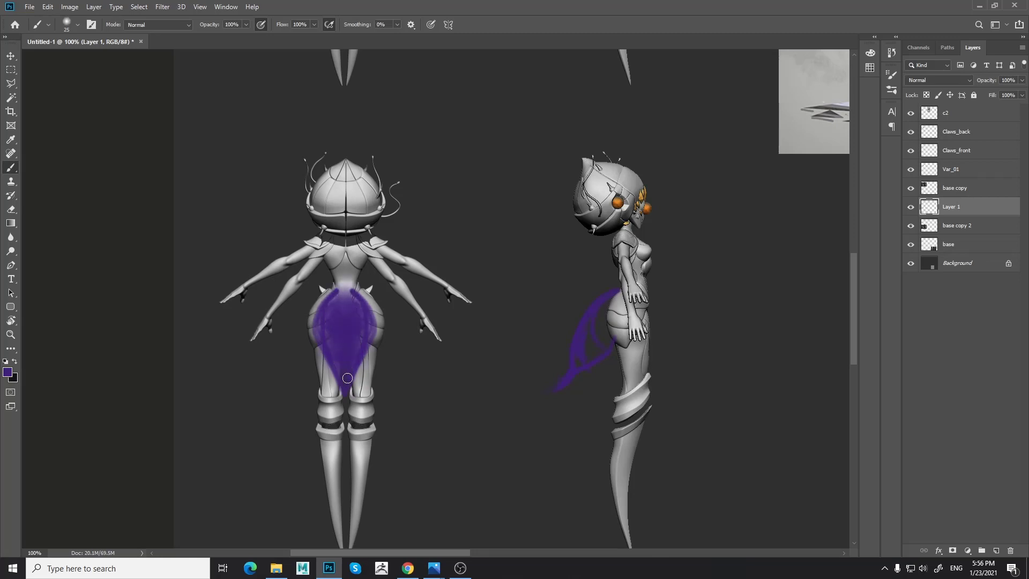
- Draw dark outlines, cross bands and a center line on the back-view abdomen with a 9 px brush to split it into segments
click(16, 361)
key(bracketleft)
key(bracketleft)
key(bracketleft)
key(bracketleft)
mouse_move(337, 291)
mouse_down()
mouse_move(317, 323)
mouse_move(338, 334)
mouse_move(317, 335)
mouse_move(331, 354)
mouse_up()
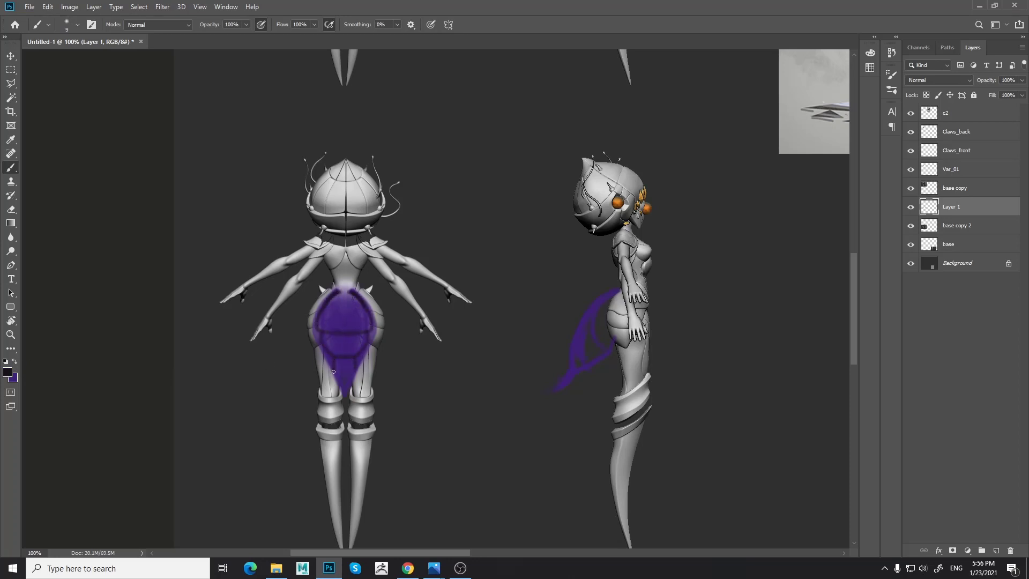
drag(342, 388, 344, 406)
drag(329, 357, 343, 382)
drag(349, 381, 356, 354)
drag(346, 290, 344, 381)
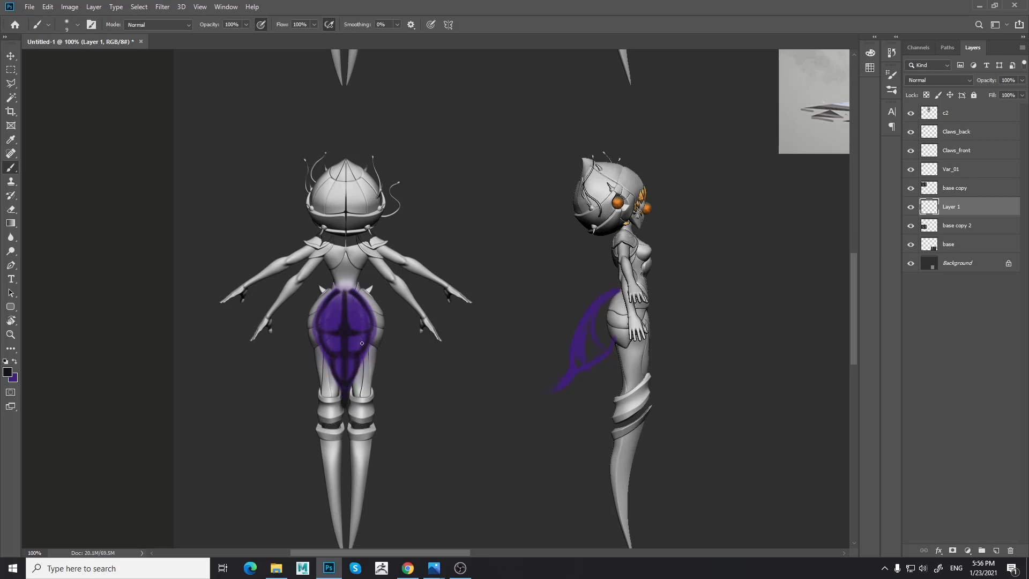
drag(373, 327, 366, 298)
- Fill the duplicate side view's abdomen shape with purple using a 30 px brush
key(x)
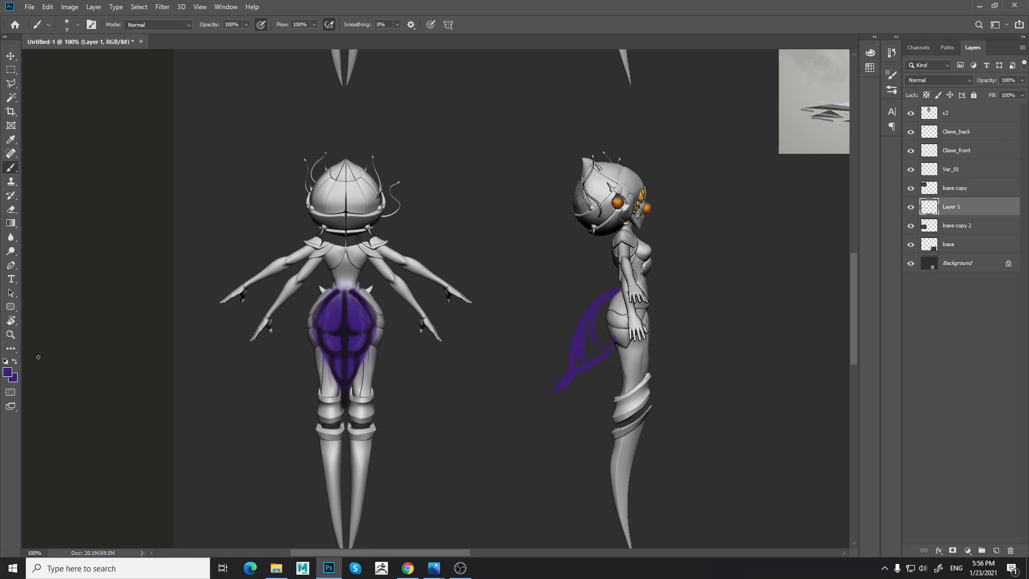
key(bracketright)
key(bracketright)
key(bracketright)
key(bracketright)
key(bracketright)
mouse_move(600, 319)
mouse_down()
mouse_move(597, 343)
mouse_move(604, 313)
mouse_move(583, 354)
mouse_move(605, 307)
mouse_move(587, 332)
mouse_move(610, 319)
mouse_move(581, 362)
mouse_move(590, 332)
mouse_up()
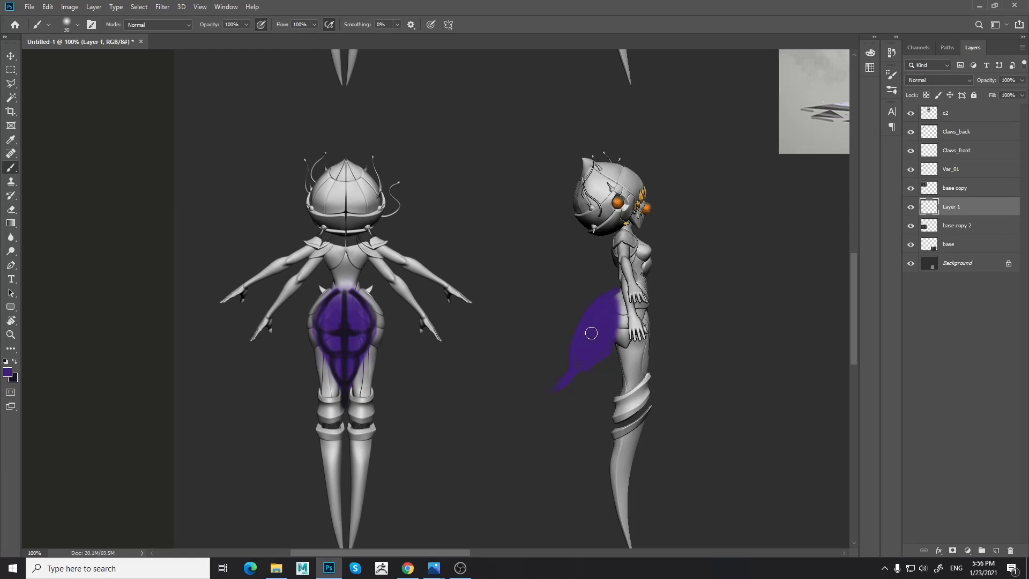
- Paint dark segment lines and edges over the side-view abdomen and tail with a 7 px brush
key(bracketleft)
key(bracketleft)
key(bracketleft)
key(bracketleft)
key(bracketleft)
key(bracketleft)
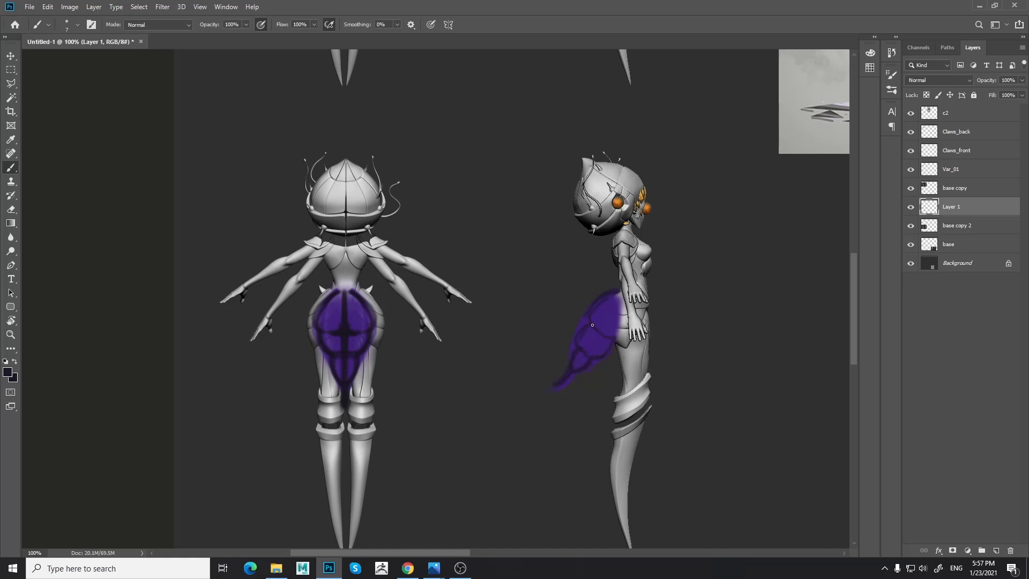
drag(617, 300, 613, 336)
- Brush light purple highlights, sampled from the first variation's abdomen, onto both views of the new abdomen at 25 px
drag(504, 217, 505, 304)
alt+click(348, 133)
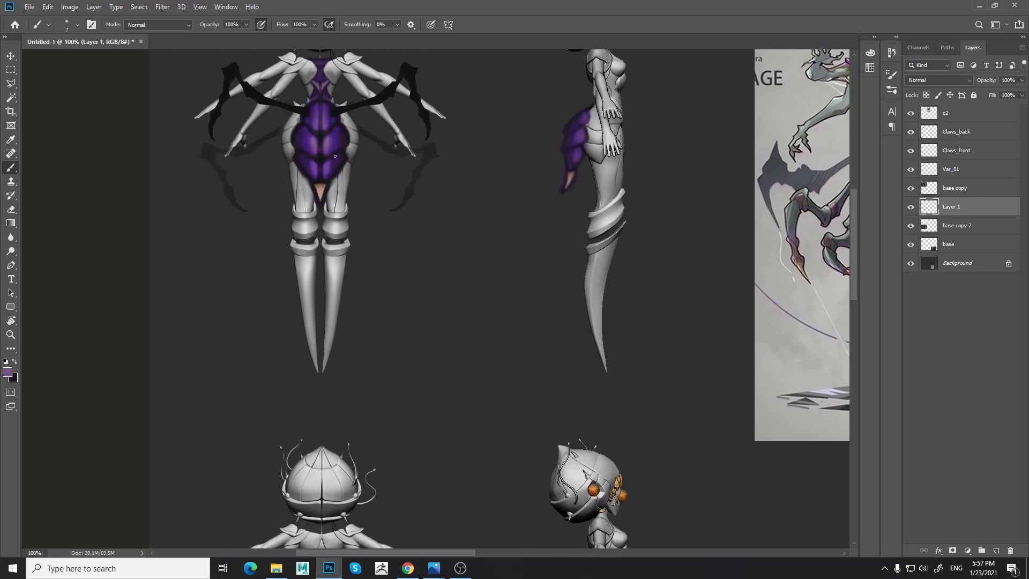
mouse_move(477, 415)
mouse_down()
mouse_move(482, 130)
mouse_move(472, 110)
mouse_up()
key(bracketright)
key(bracketright)
key(bracketright)
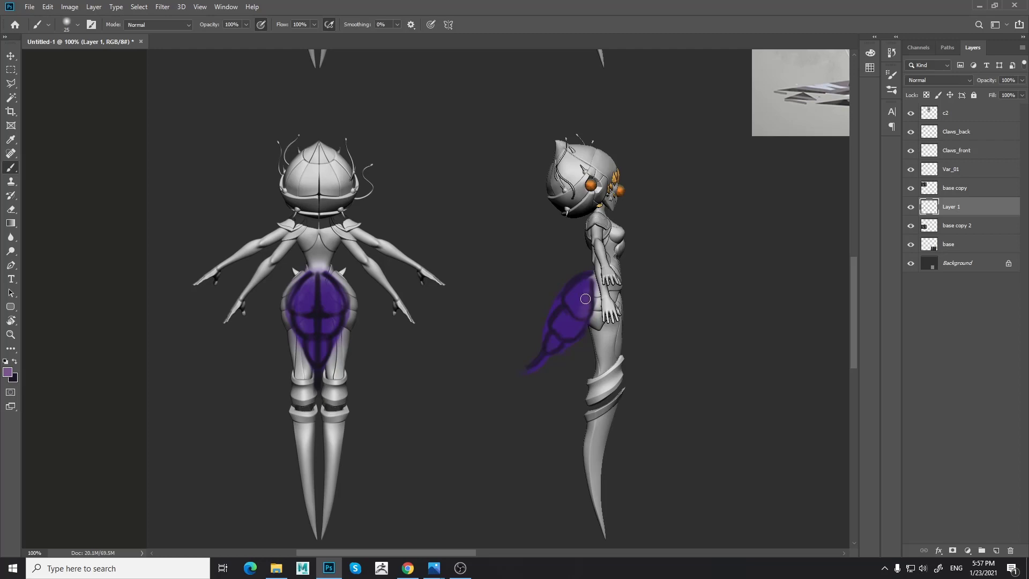
drag(325, 313, 309, 314)
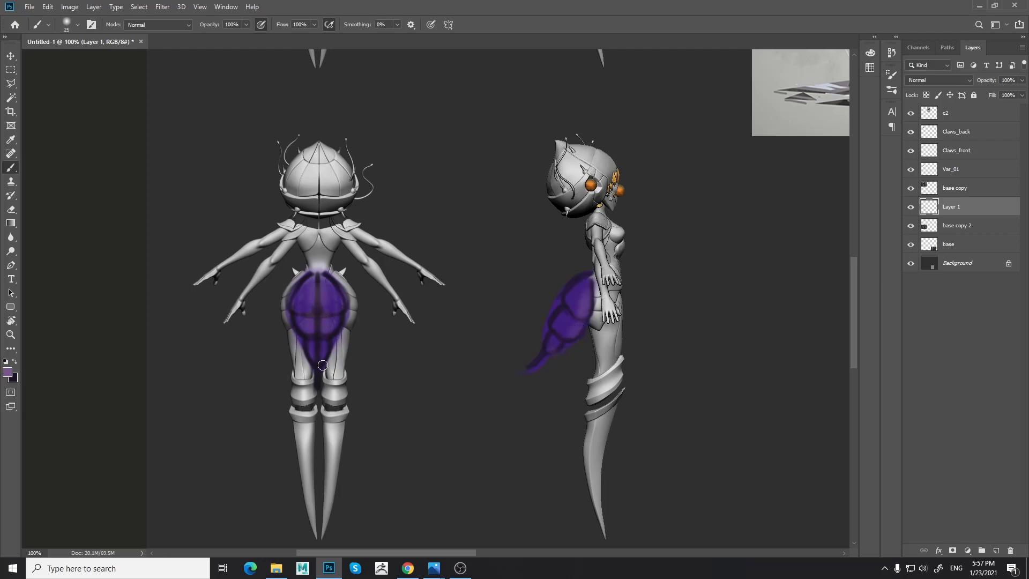
- Blend the side-view abdomen's segment shading with a 25 px brush, sampling dark and mid purples from the painted areas
mouse_move(432, 216)
mouse_down()
mouse_move(457, 459)
mouse_move(482, 532)
mouse_up()
alt+click(391, 151)
drag(459, 374, 421, 88)
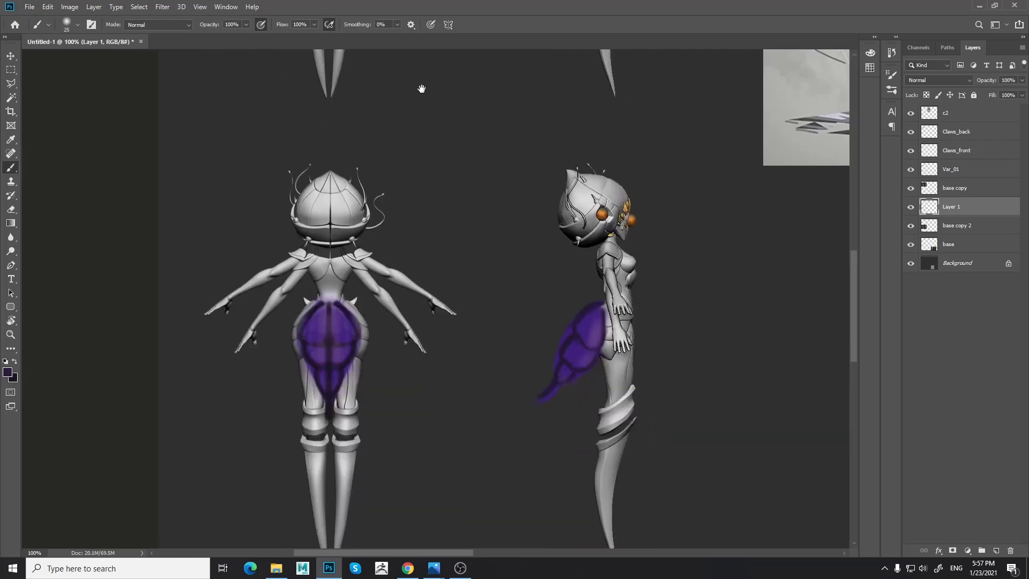
alt+click(592, 324)
drag(596, 311, 585, 359)
alt+click(589, 319)
alt+click(592, 343)
alt+click(580, 347)
alt+click(580, 350)
alt+click(574, 344)
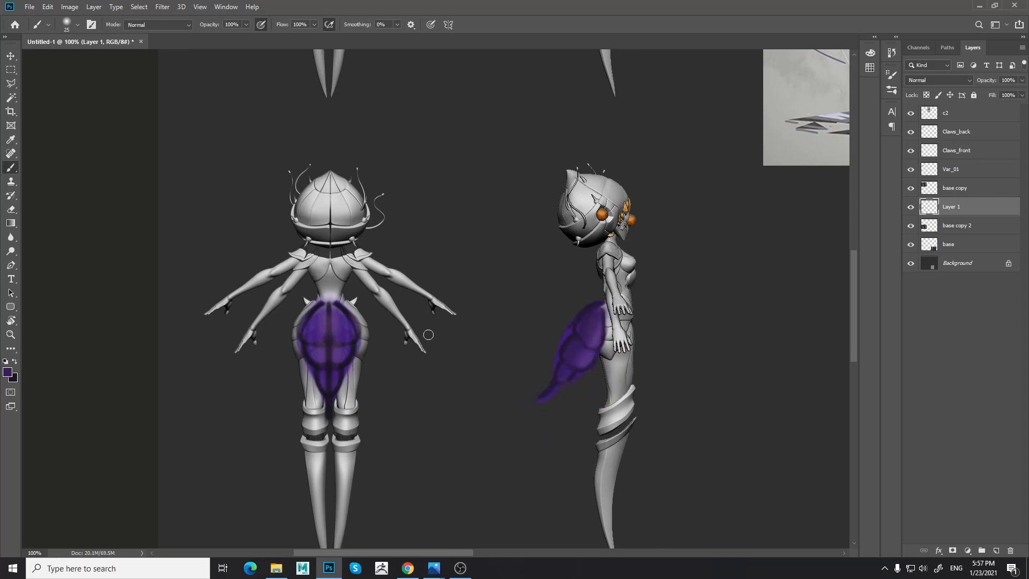
- Soften the back-view abdomen's segments with a 25 px brush, using purples sampled from both views
alt+click(588, 320)
alt+click(339, 321)
alt+click(590, 322)
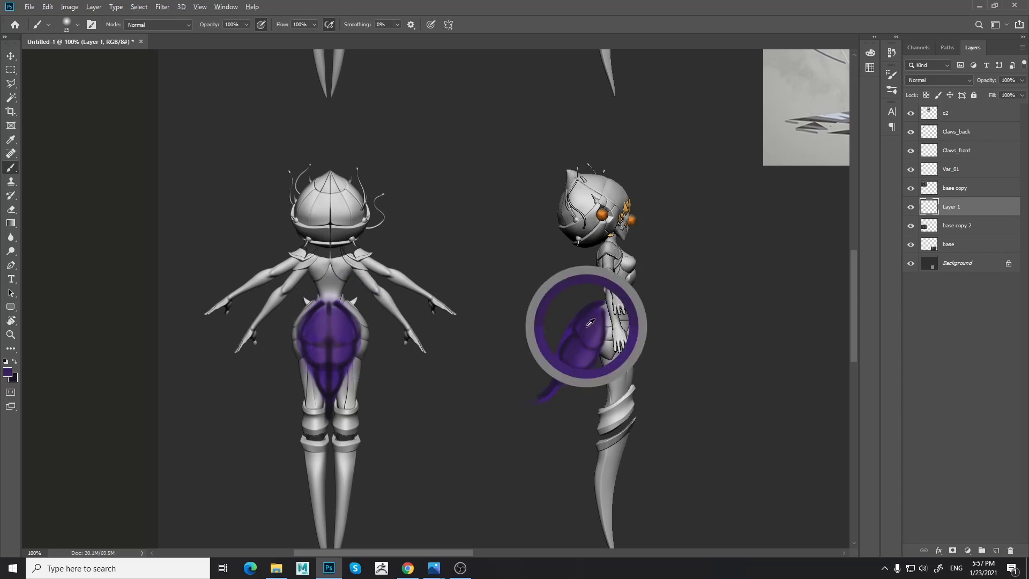
alt+click(335, 351)
- Redraw the back-view abdomen's center line and segment creases in sampled near-black with a 9 px brush
alt+click(341, 306)
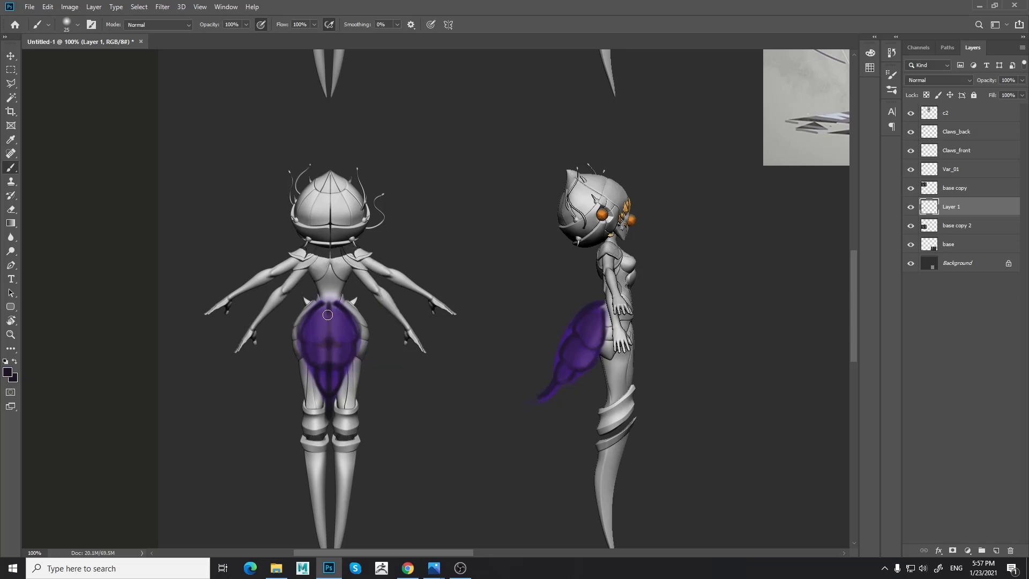
key(bracketleft)
key(bracketleft)
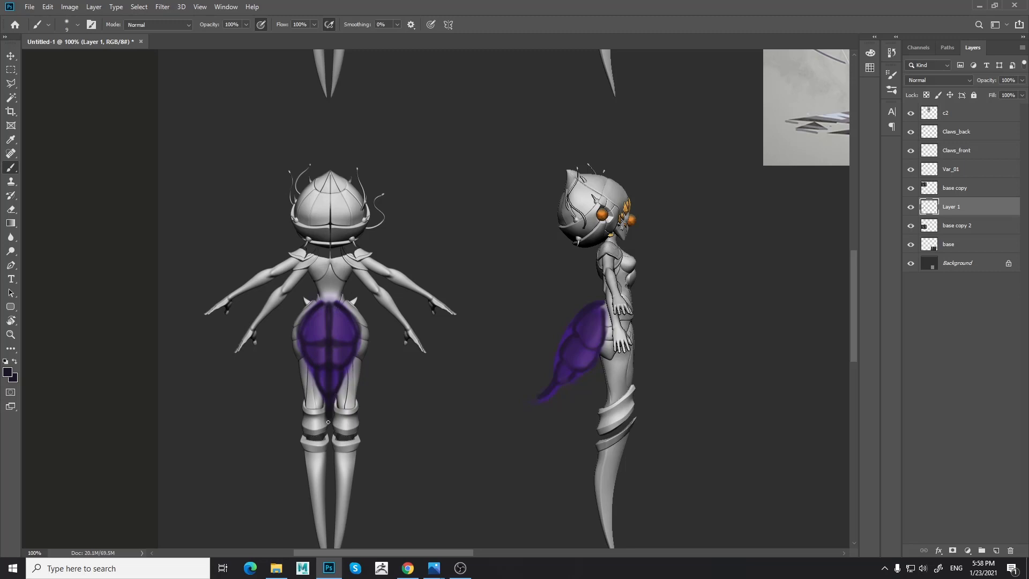
- Paint the abdomen tips in both views of the second variation with the beige-pink sampled from the first variation
drag(412, 245, 412, 406)
alt+click(334, 73)
drag(435, 373, 420, 155)
drag(539, 327, 536, 332)
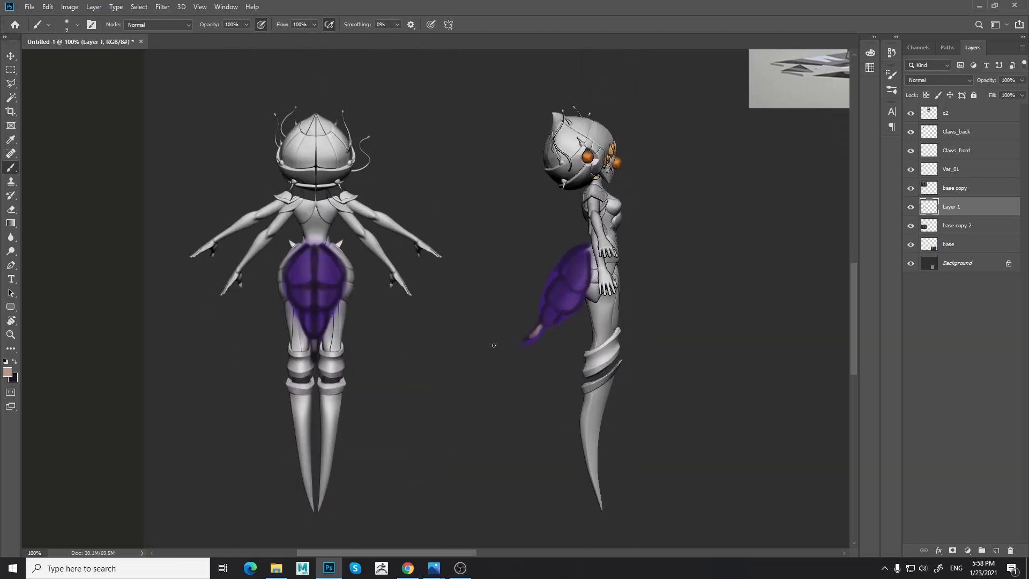
- Try to extend the back-view abdomen upward over the lower back with sampled purples
drag(443, 314, 478, 394)
alt+click(373, 352)
alt+click(467, 266)
alt+click(372, 351)
drag(400, 328, 428, 362)
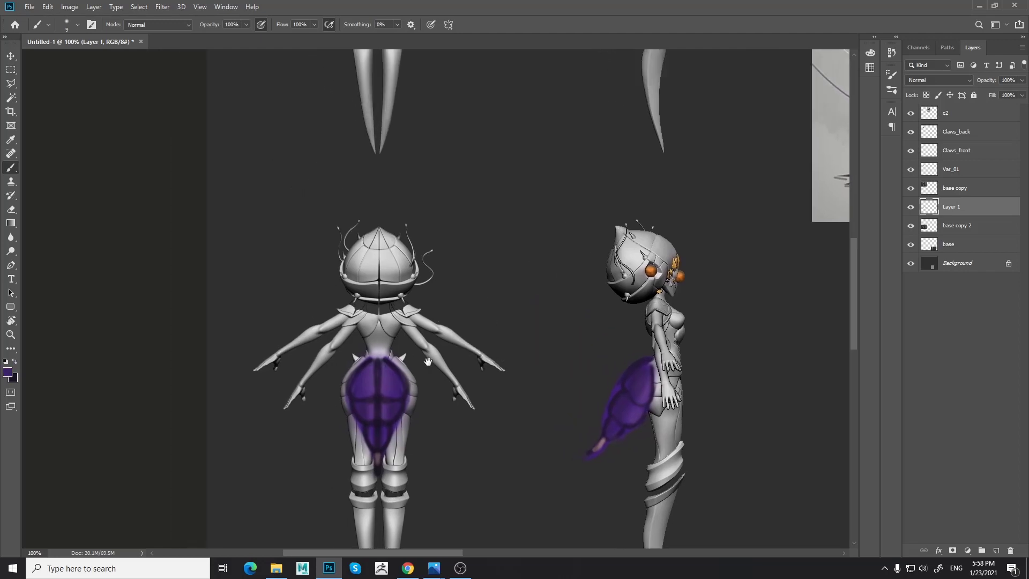
scroll(407, 399, up, 1)
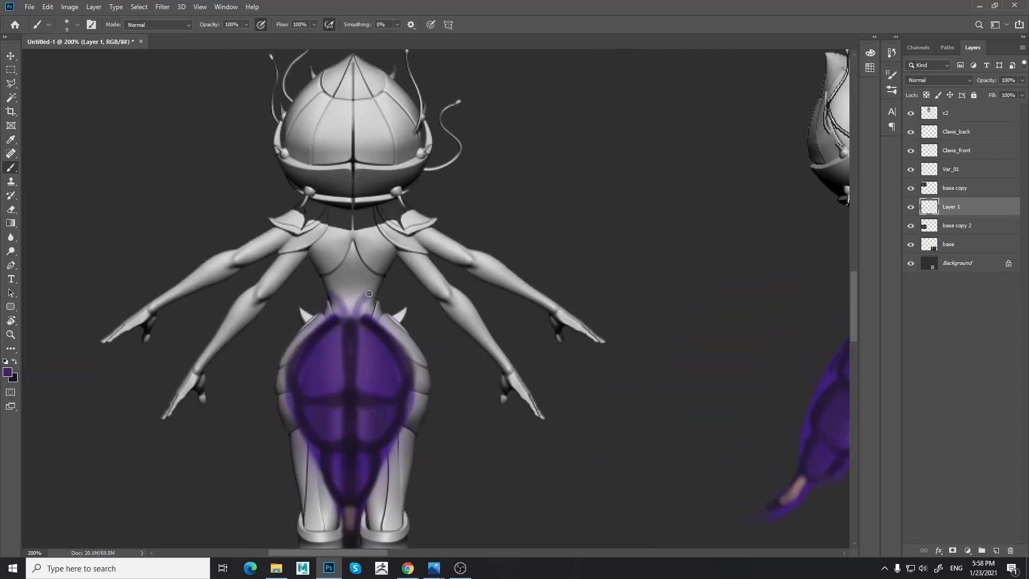
drag(369, 293, 356, 246)
key(ctrl+z)
alt+click(378, 363)
mouse_move(356, 312)
mouse_down()
mouse_move(338, 300)
mouse_move(355, 313)
mouse_up()
mouse_move(369, 278)
mouse_down()
mouse_move(355, 247)
mouse_move(371, 291)
mouse_move(355, 317)
mouse_move(351, 241)
mouse_up()
key(ctrl+z)
alt+click(348, 350)
key(ctrl+z)
- Paint a pointed purple section up the lower back above the back-view abdomen with an enlarged brush
alt+click(356, 325)
key(bracketright)
key(bracketright)
key(bracketright)
key(bracketright)
mouse_move(352, 290)
mouse_down()
mouse_move(354, 260)
mouse_move(352, 290)
mouse_up()
mouse_move(350, 251)
mouse_down()
mouse_move(360, 286)
mouse_move(350, 324)
mouse_move(352, 241)
mouse_up()
- Draw the outline, center line and creases of the new lower-back section in sampled near-black with a 4 px brush
alt+click(356, 302)
key(bracketleft)
key(bracketleft)
key(bracketleft)
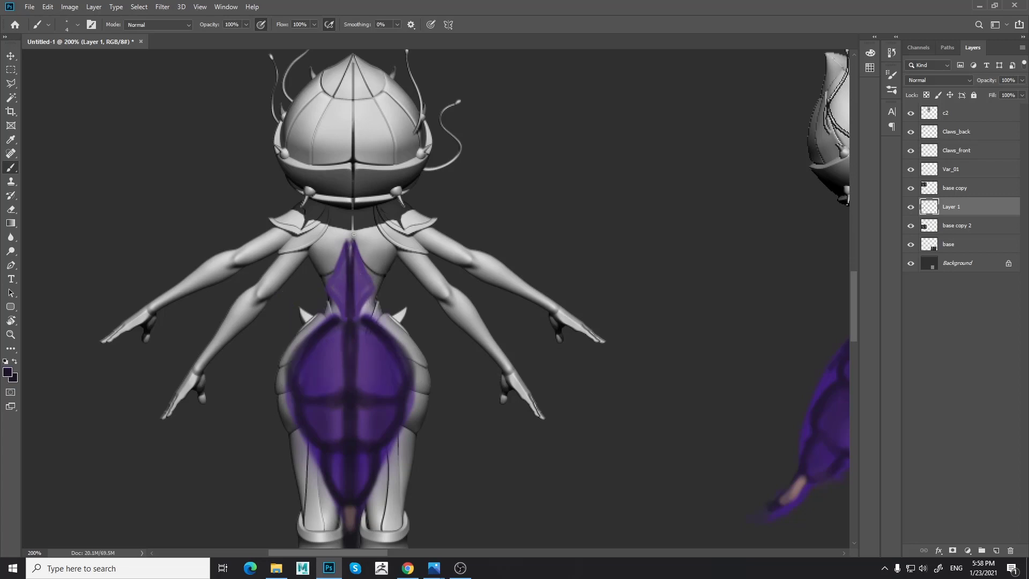
mouse_move(356, 320)
mouse_down()
mouse_move(366, 297)
mouse_move(357, 255)
mouse_move(371, 289)
mouse_move(352, 232)
mouse_move(380, 228)
mouse_up()
drag(355, 291, 367, 293)
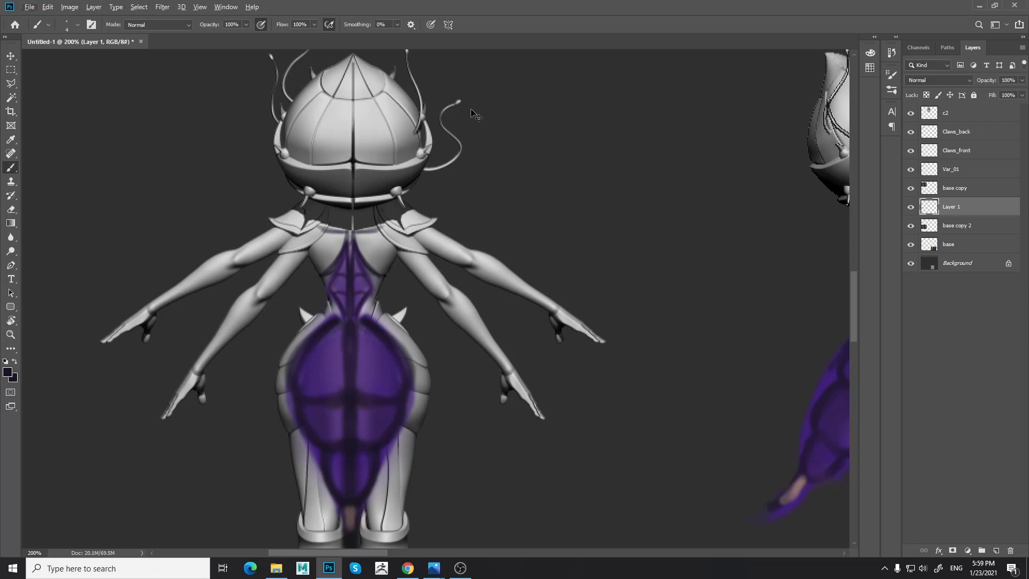
- Duplicate the Claws_back and Claws_front layers
key(ctrl+minus)
key(ctrl+minus)
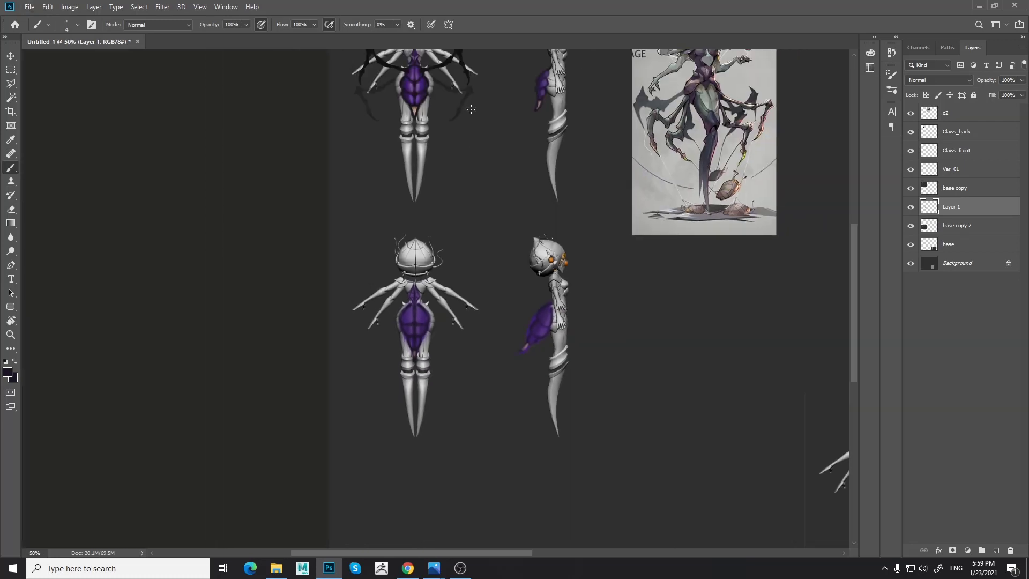
key(ctrl+minus)
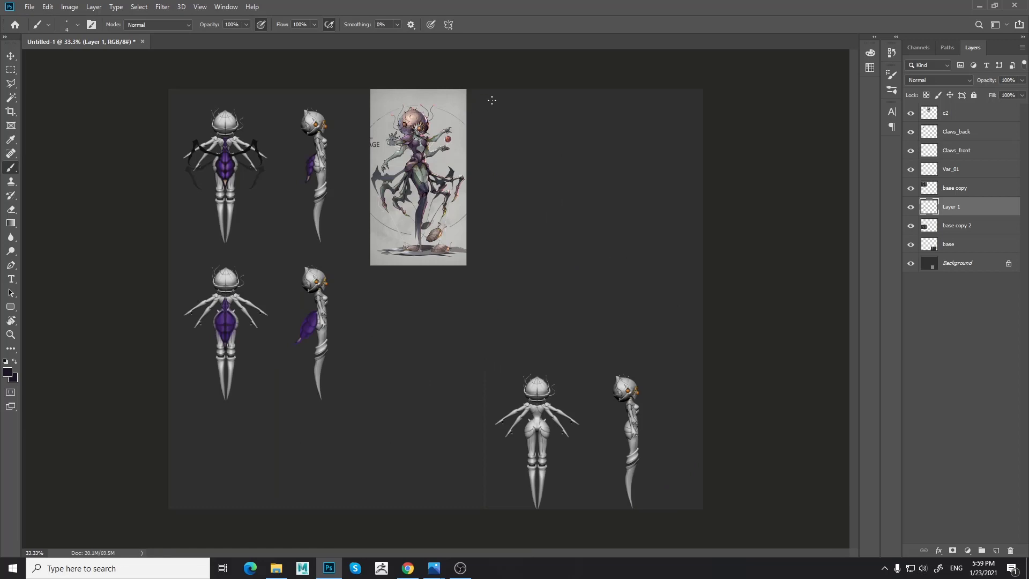
click(961, 193)
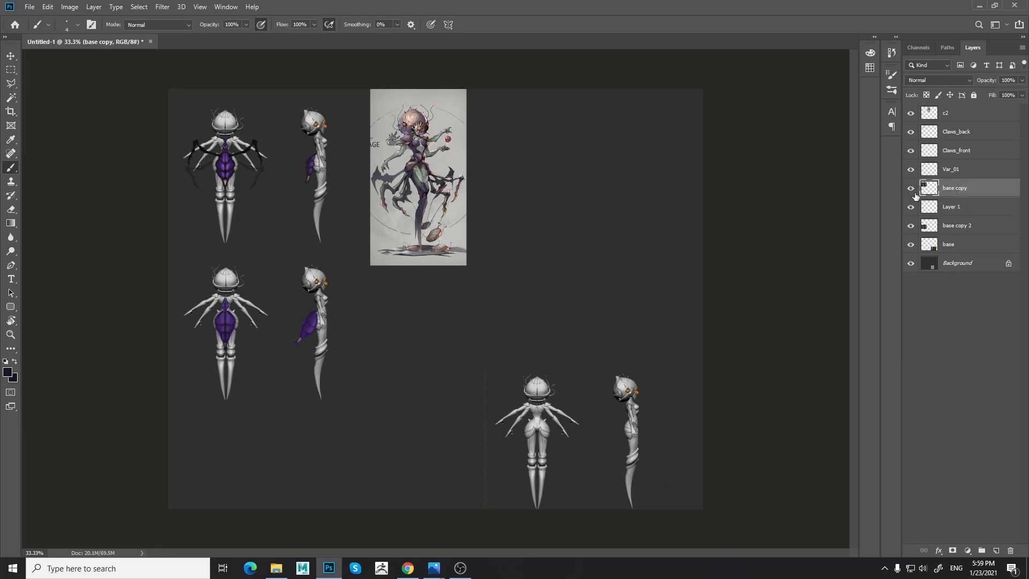
click(932, 137)
shift+click(943, 155)
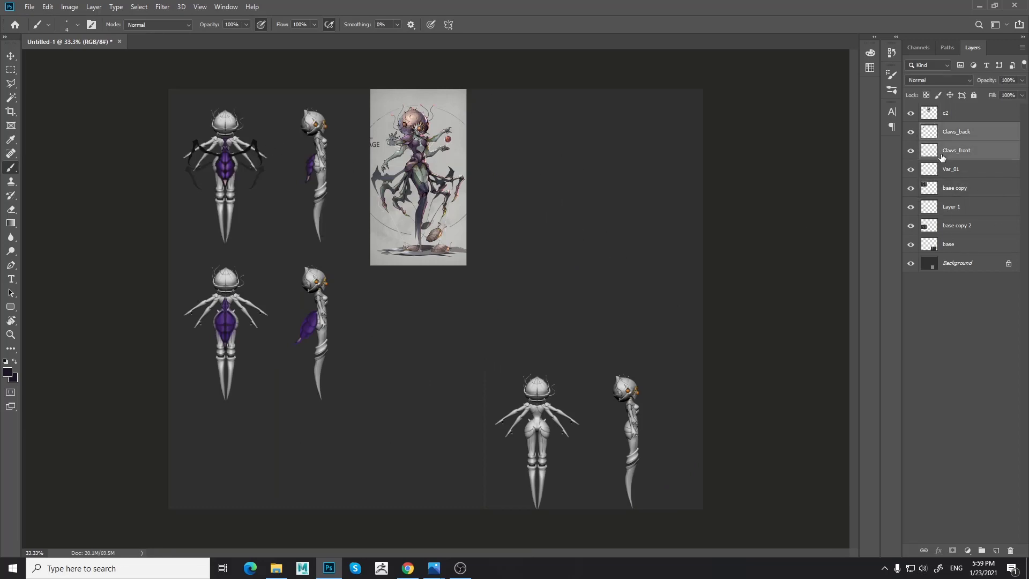
key(ctrl+j)
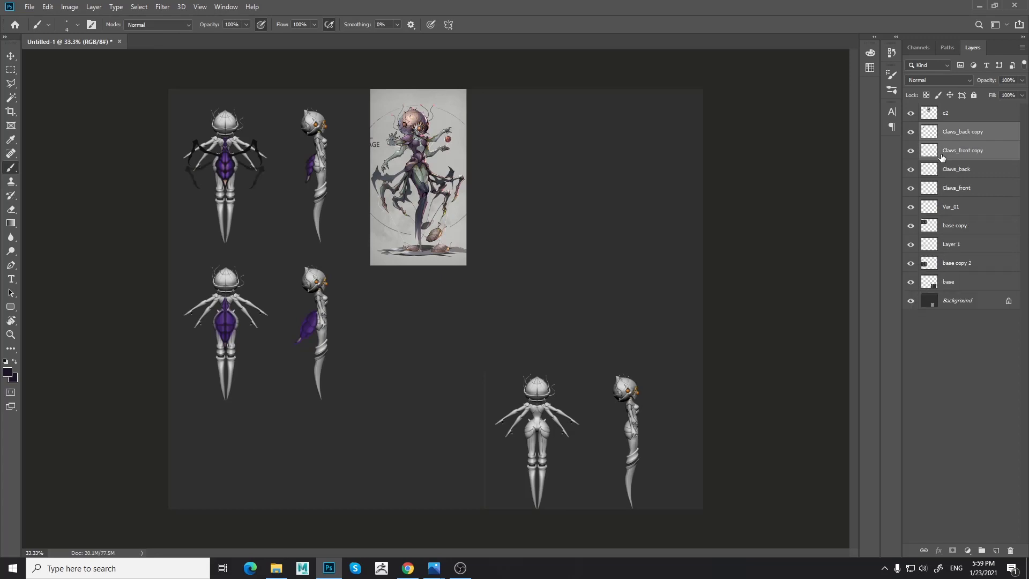
- Move the duplicated claws straight down onto the back view of the second variation
click(11, 55)
key(shift+Down)
key(shift+Down)
key(shift+Down)
key(shift+Down)
key(shift+Down)
key(shift+Down)
key(shift+Down)
key(shift+Down)
key(shift+Down)
key(shift+Down)
key(shift+Down)
key(shift+Down)
key(shift+Down)
key(shift+Down)
key(shift+Down)
key(shift+Down)
key(shift+Down)
key(shift+Down)
key(shift+Down)
key(shift+Down)
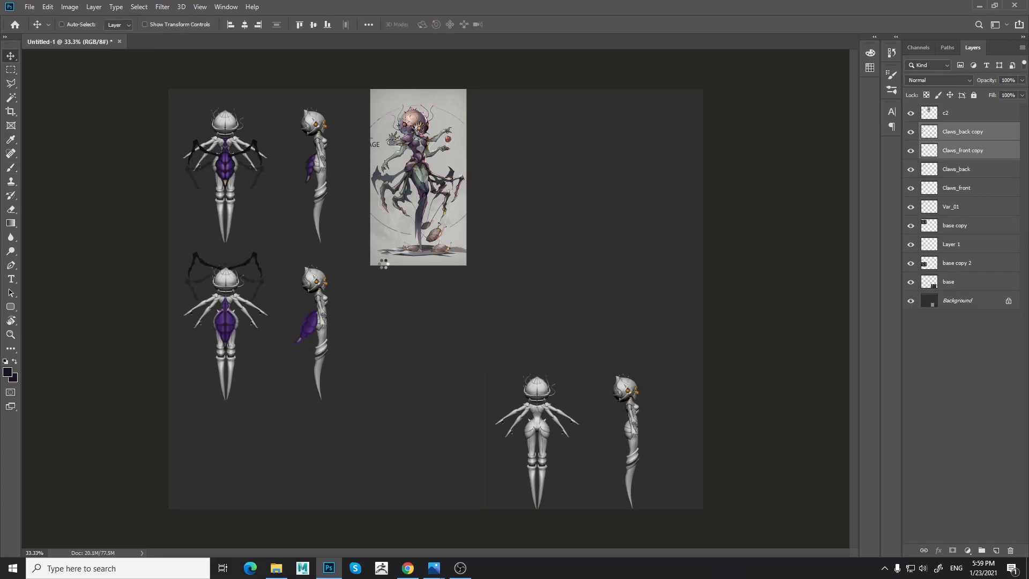
key(ctrl)
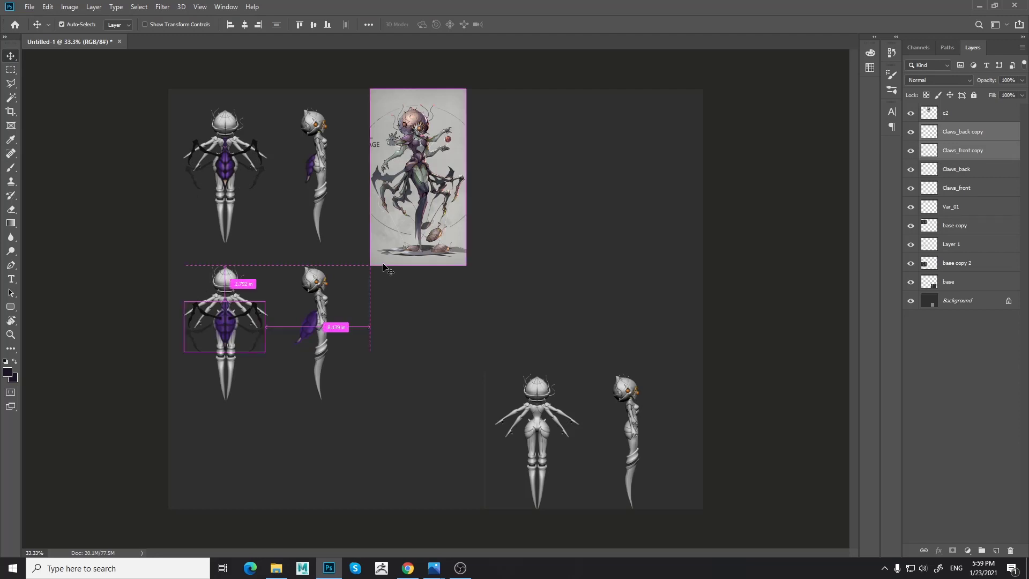
key(ctrl+plus)
key(ctrl+plus)
drag(381, 262, 684, 225)
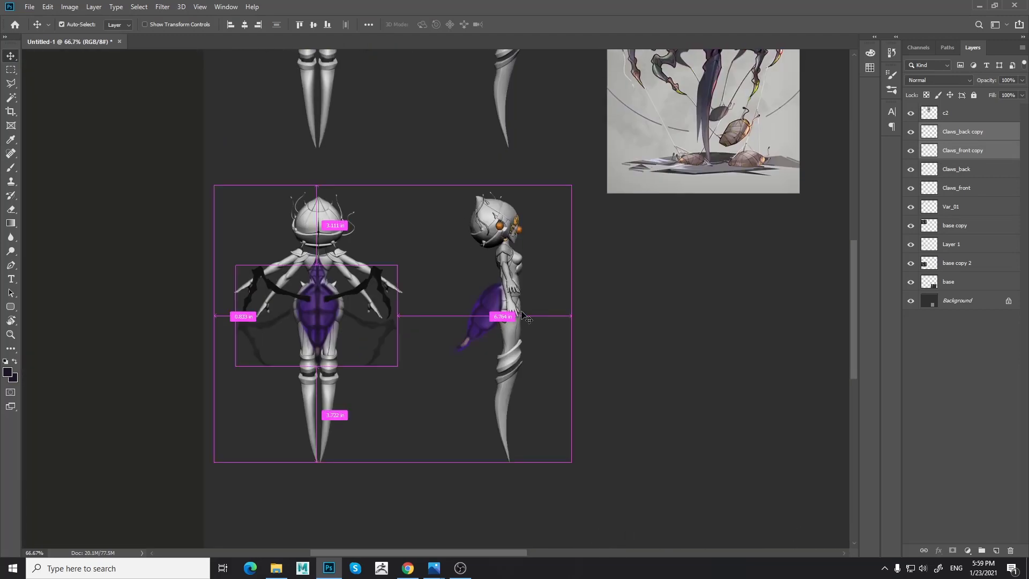
key(ctrl+minus)
key(ctrl+minus)
key(shift+Up)
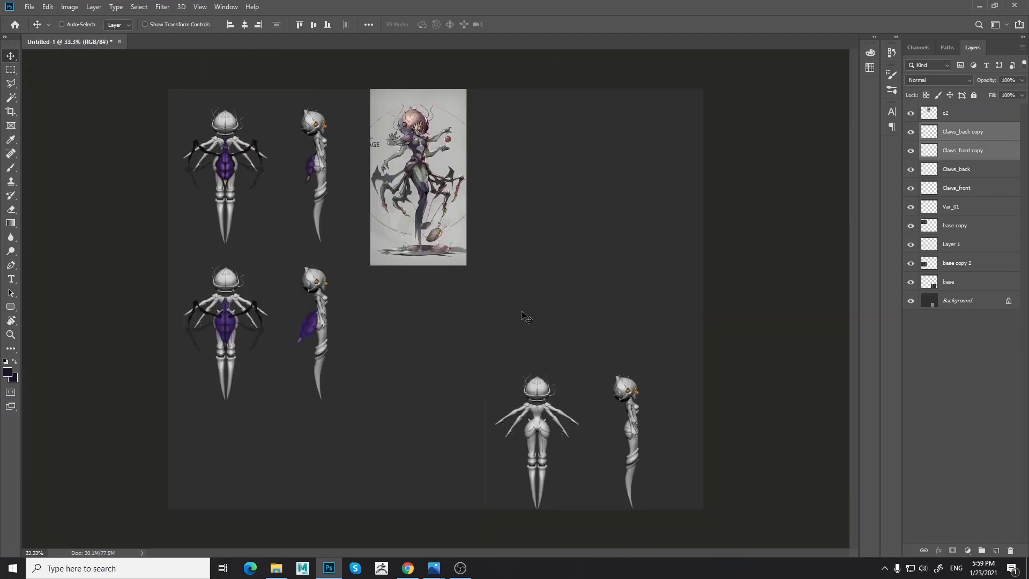
- Reorder the claw copies below Var_01, and group the c2, Claws_back, Claws_front and Var_01 layers
drag(981, 149, 982, 216)
click(967, 171)
shift+click(966, 113)
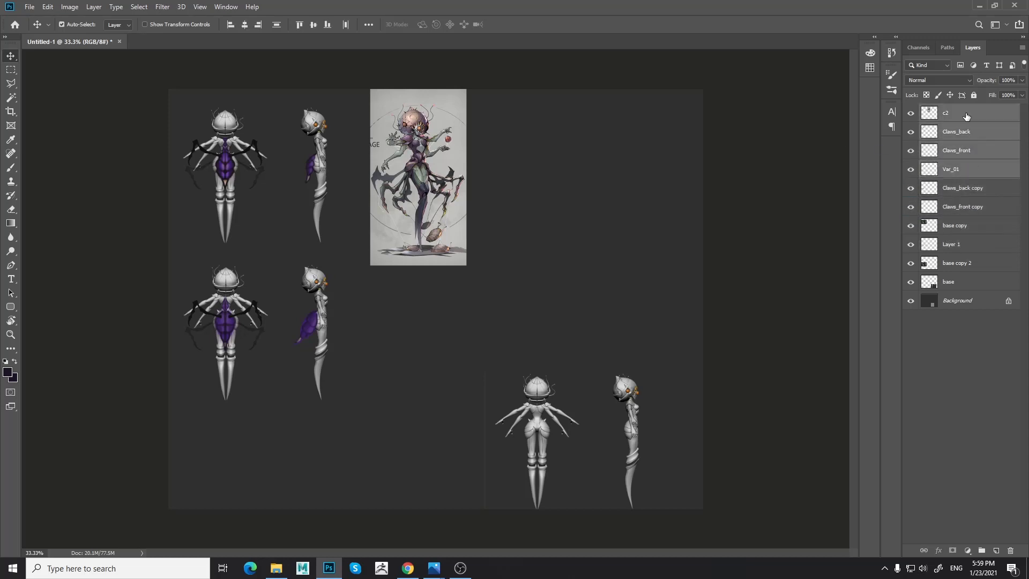
key(ctrl+g)
click(911, 110)
click(911, 110)
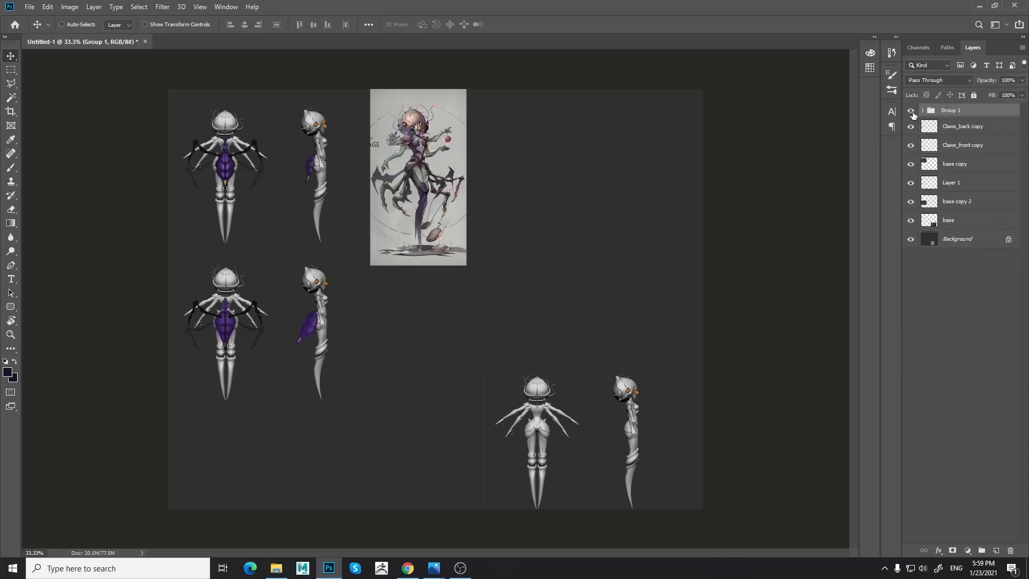
- Identify the first variation's base layer by toggling visibility, and move base copy into Group 1 below Var_01
click(961, 202)
click(911, 201)
click(911, 201)
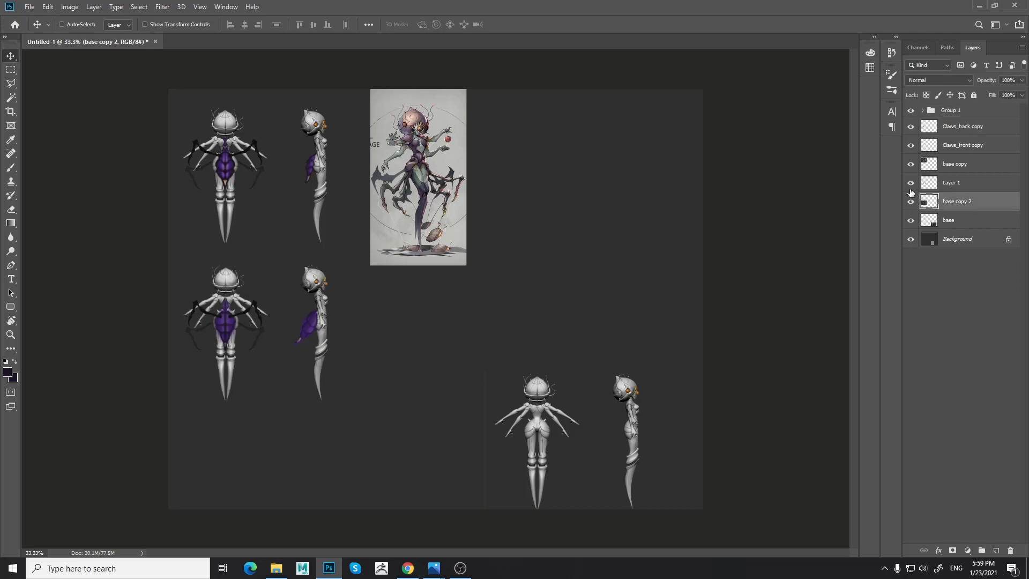
click(909, 164)
click(910, 164)
drag(959, 164, 968, 206)
click(921, 110)
click(910, 110)
click(910, 110)
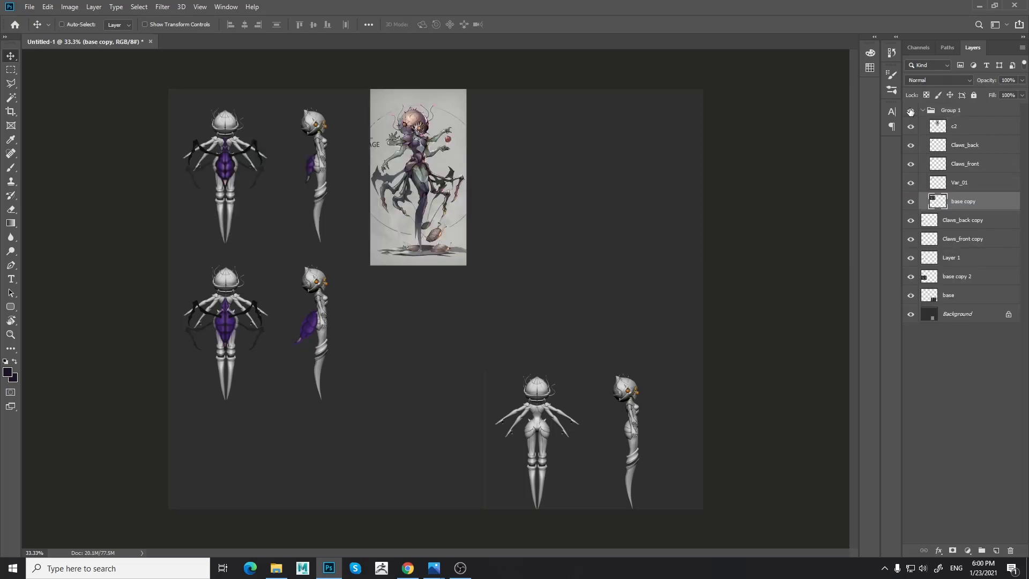
click(923, 110)
- Group the second variation's layers: Claws_back copy, Claws_front copy, Layer 1 and base copy 2
click(959, 183)
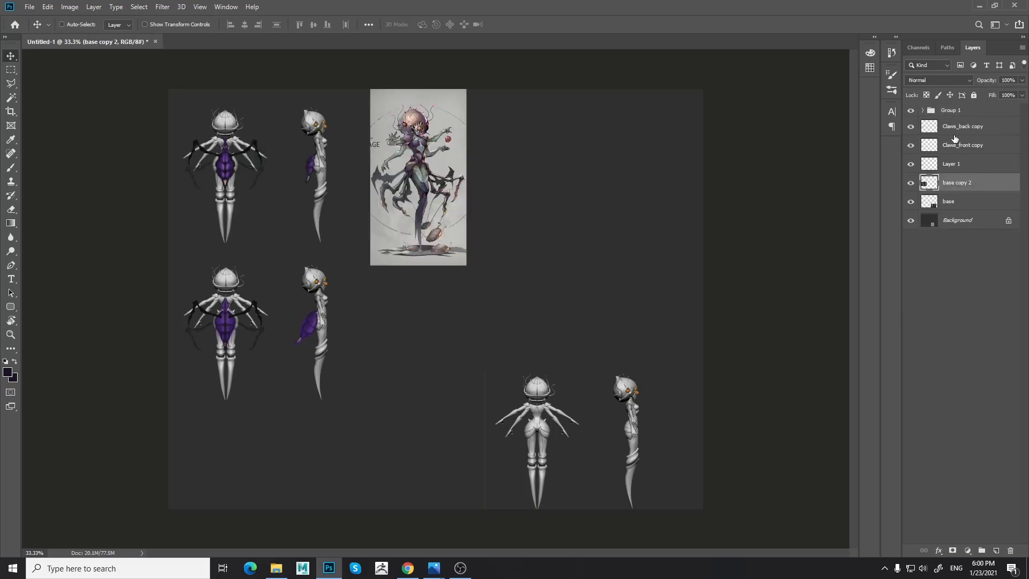
shift+click(951, 127)
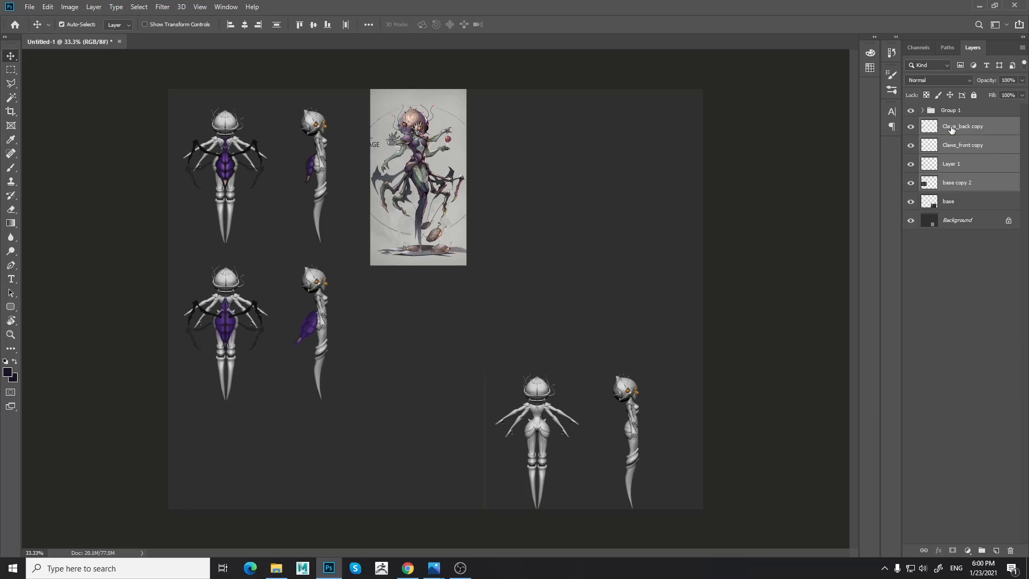
key(ctrl+g)
- Duplicate the base copy layer from Group 1 and place the duplicate above all groups
click(923, 110)
click(963, 202)
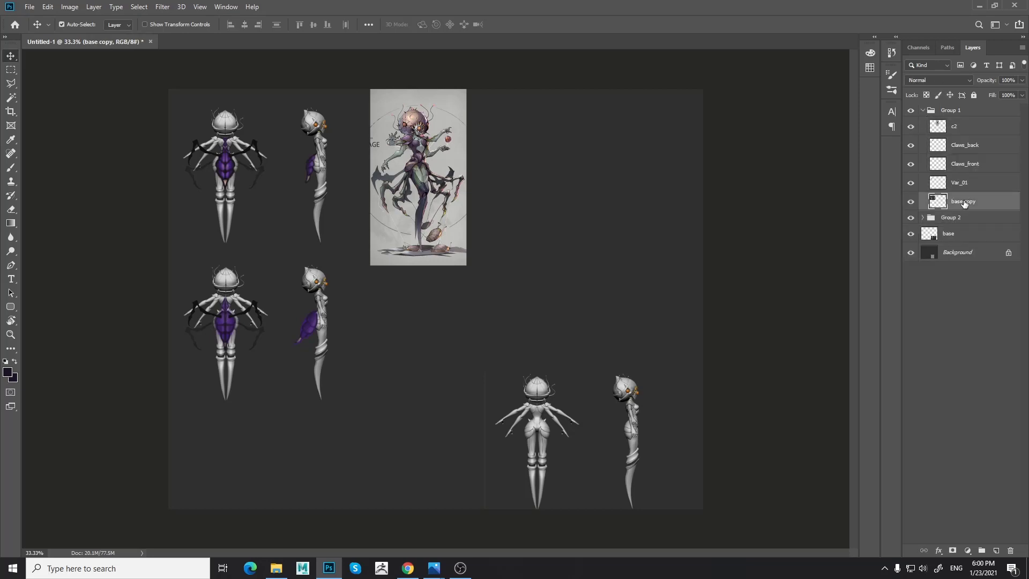
key(ctrl+j)
drag(970, 202, 964, 106)
click(923, 129)
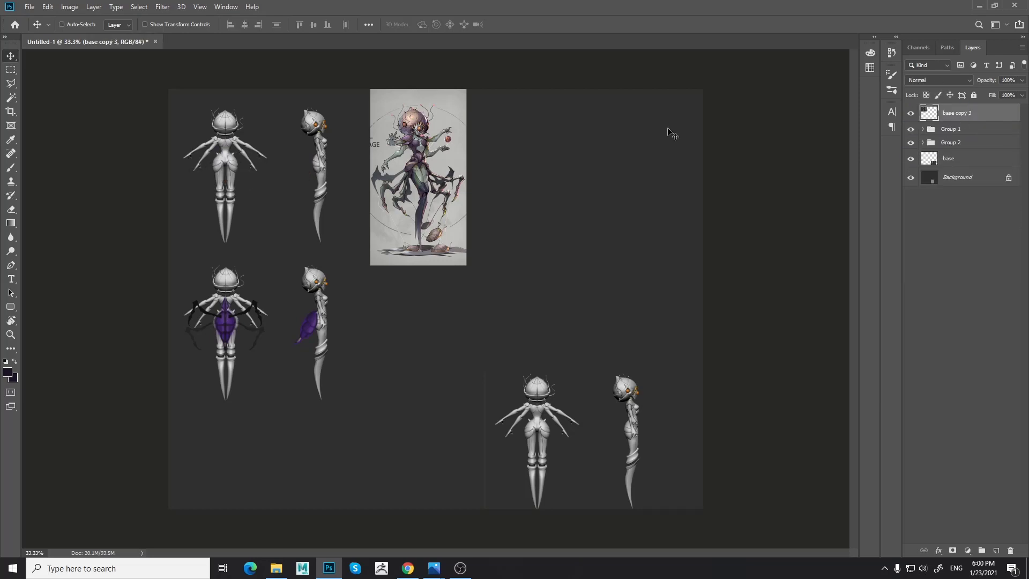
- Move the duplicated base views straight down to the canvas's lower edge, beneath the second variation
drag(265, 152, 264, 189)
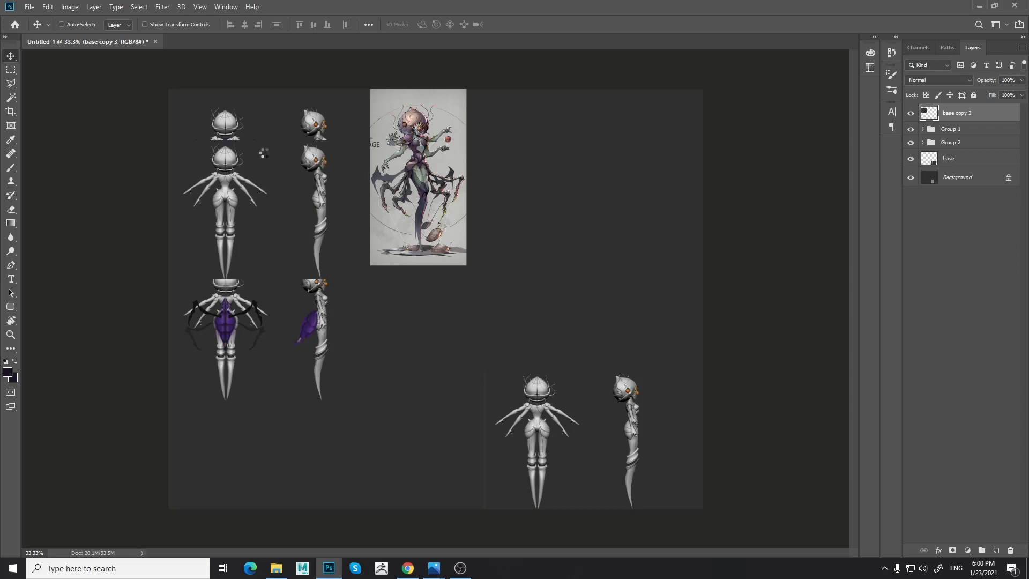
key(shift+Down)
key(shift+Down)
key(shift+Down)
key(shift+Down)
key(shift+Down)
key(shift+Down)
key(shift+Down)
key(shift+Down)
key(shift+Down)
key(shift+Down)
key(shift+Down)
key(shift+Down)
key(shift+Down)
key(shift+Down)
key(shift+Down)
key(shift+Down)
key(shift+Down)
key(shift+Down)
key(shift+Down)
key(shift+Down)
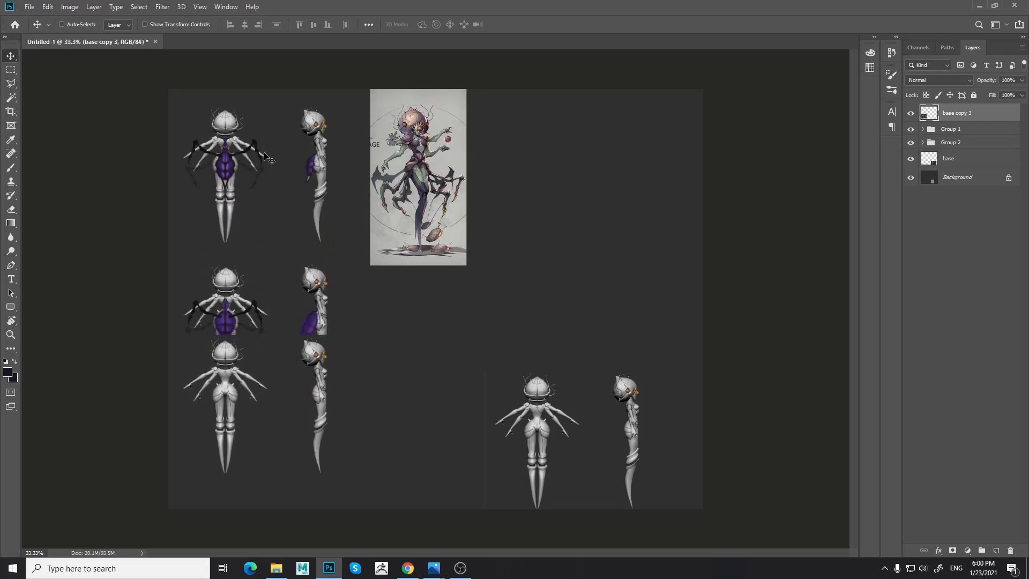
key(shift+Down)
key(shift+Down)
key(shift+Down)
key(shift+Down)
key(shift+Down)
key(shift+Down)
key(shift+Down)
key(shift+Down)
key(shift+Down)
key(shift+Down)
key(shift+Down)
key(shift+Down)
key(shift+Down)
key(shift+Down)
key(shift+Down)
key(shift+Down)
key(shift+Down)
key(shift+Down)
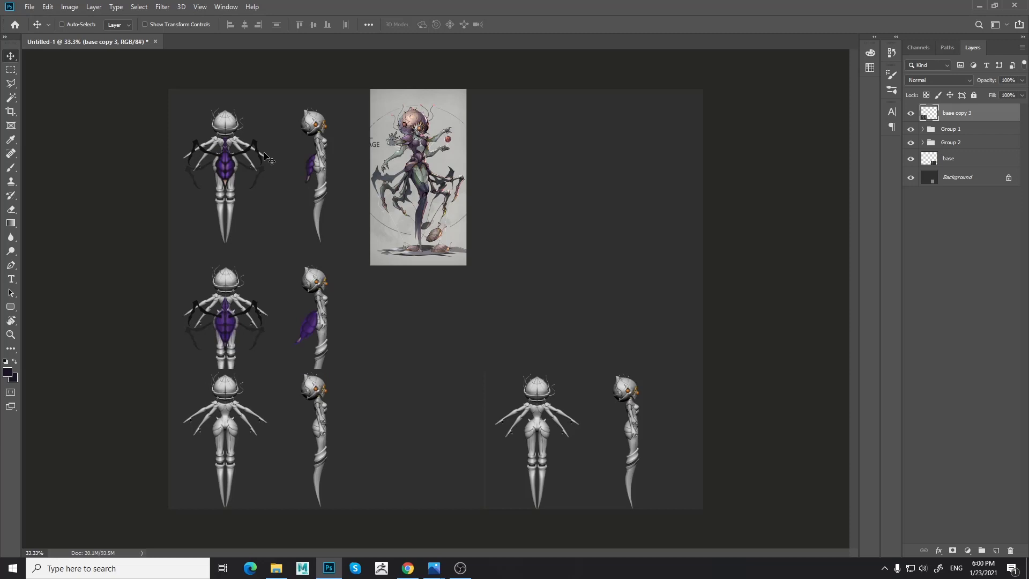
- Extend the canvas downward with the Crop tool
key(c)
drag(432, 509, 418, 528)
key(Return)
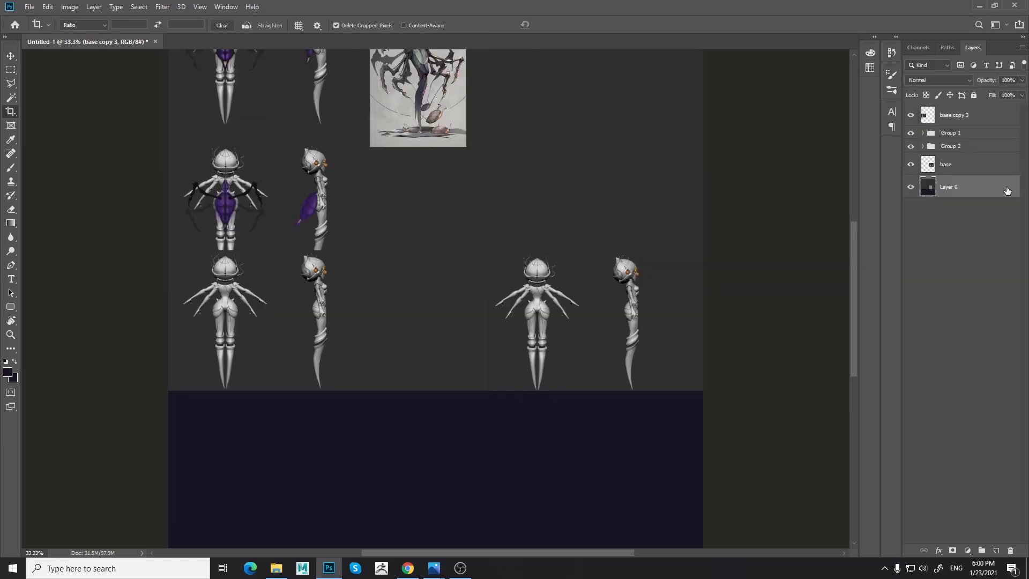
- Fill the added canvas area on Layer 0 with the background's dark grey using the Paint Bucket tool
key(g)
right_click(10, 223)
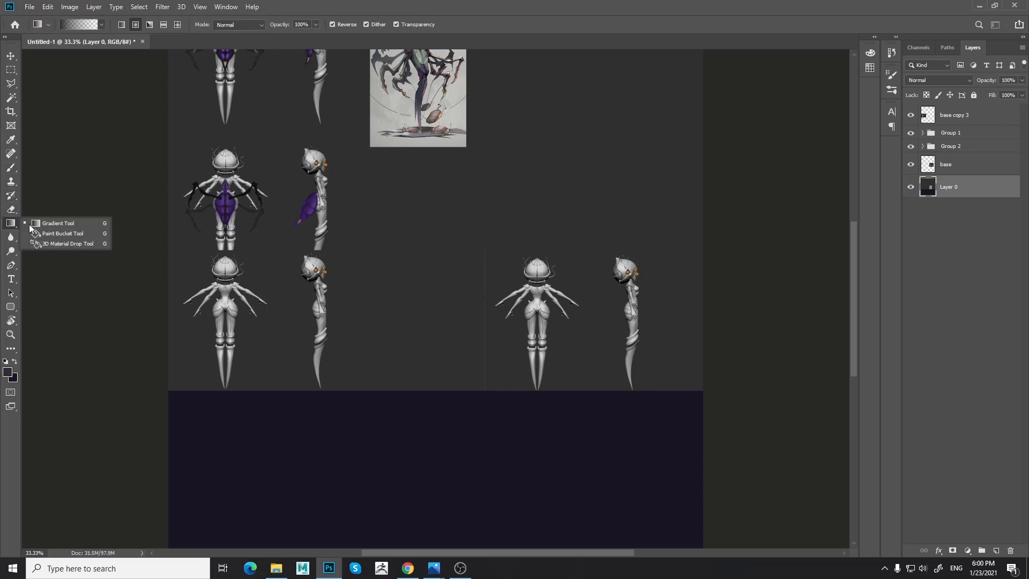
click(51, 234)
click(471, 511)
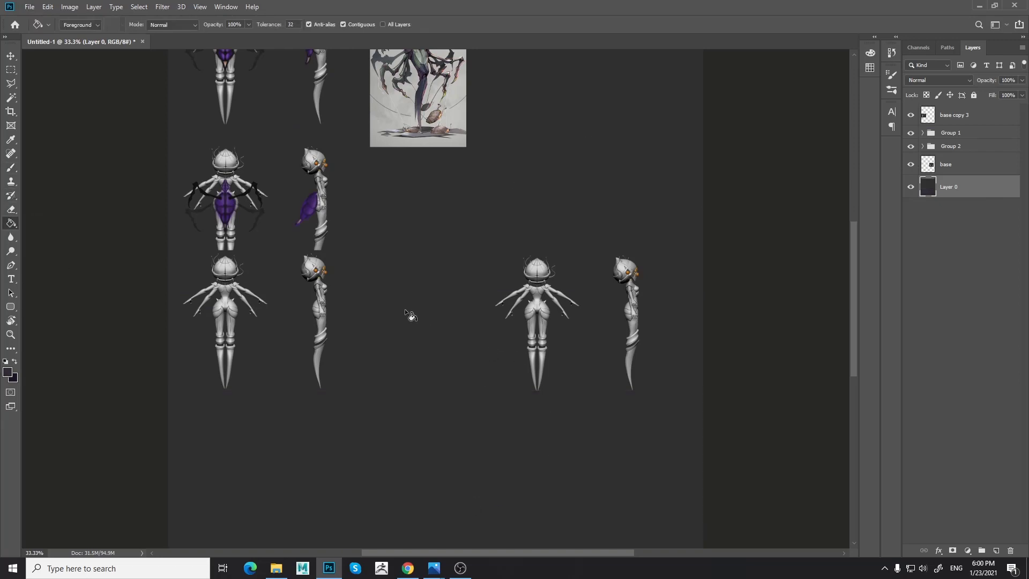
- Move the base copy 3 views straight down, clear of the second variation, to start the third row
key(v)
click(952, 122)
key(shift+Down)
key(shift+Down)
key(shift+Down)
key(shift+Down)
key(shift+Down)
key(shift+Down)
key(shift+Down)
key(shift+Down)
key(shift+Down)
key(shift+Down)
key(shift+Down)
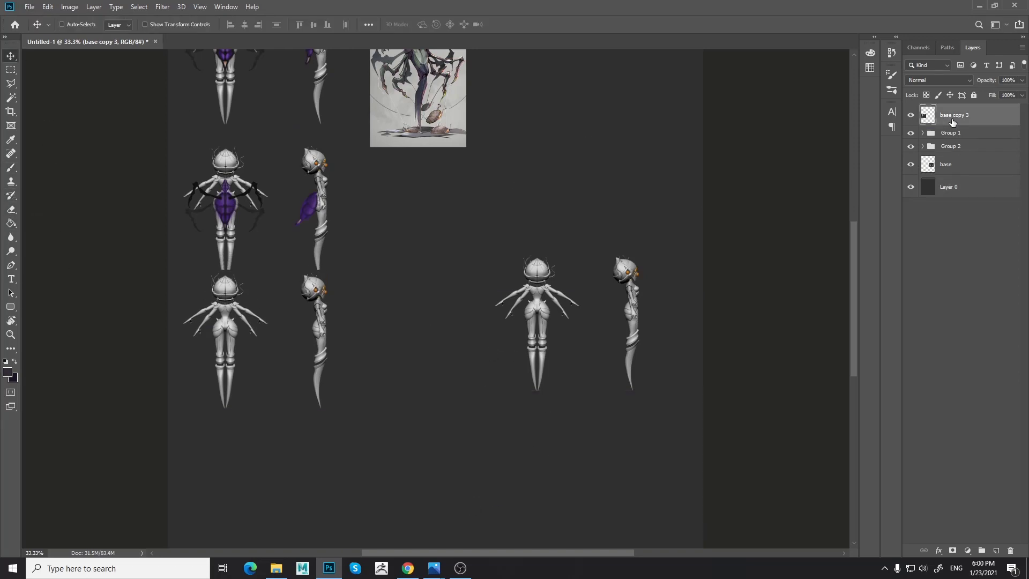
key(shift+Down)
key(shift+Down)
key(shift+Down)
key(shift+Down)
key(shift+Down)
key(shift+Down)
key(shift+Down)
key(shift+Down)
key(shift+Down)
key(shift+Down)
key(shift+Down)
key(shift+Down)
key(shift+Down)
key(shift+Down)
key(shift+Down)
key(shift+Down)
key(shift+Down)
key(shift+Down)
drag(494, 290, 587, 264)
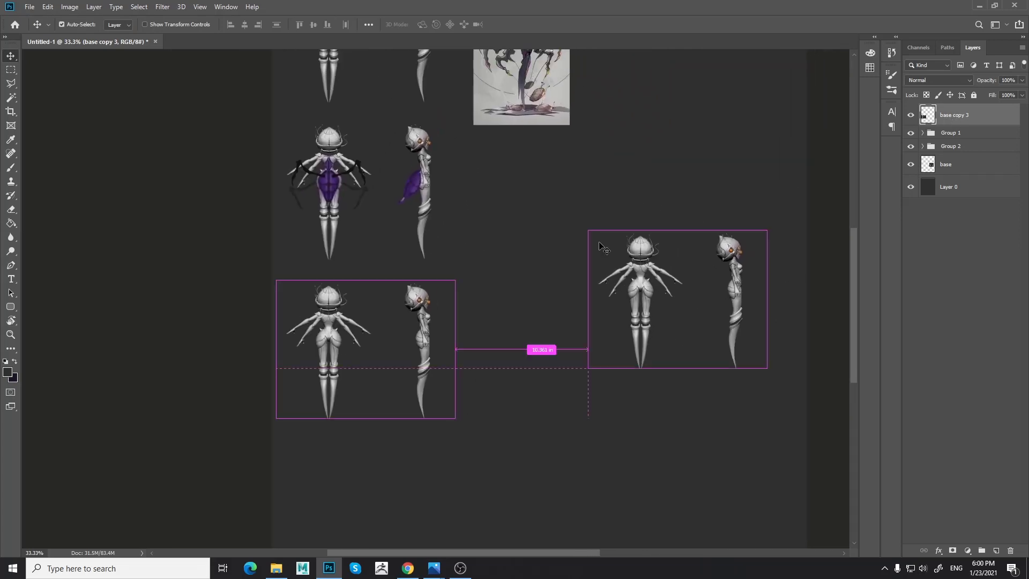
- Paint a two-lobed purple abdomen over the hips of the third variation's back view on base copy 3
key(ctrl+plus)
drag(564, 305, 594, 258)
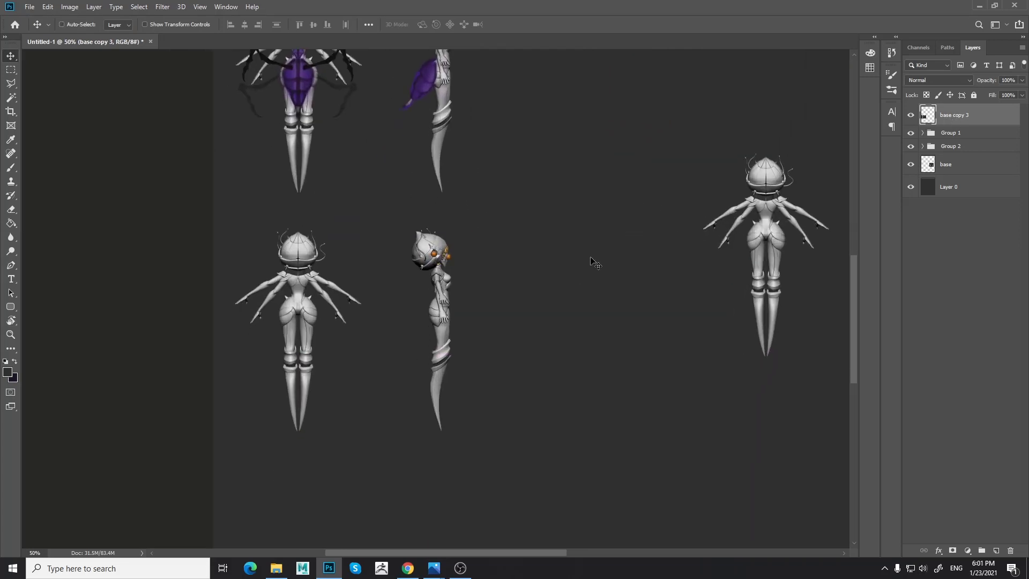
key(b)
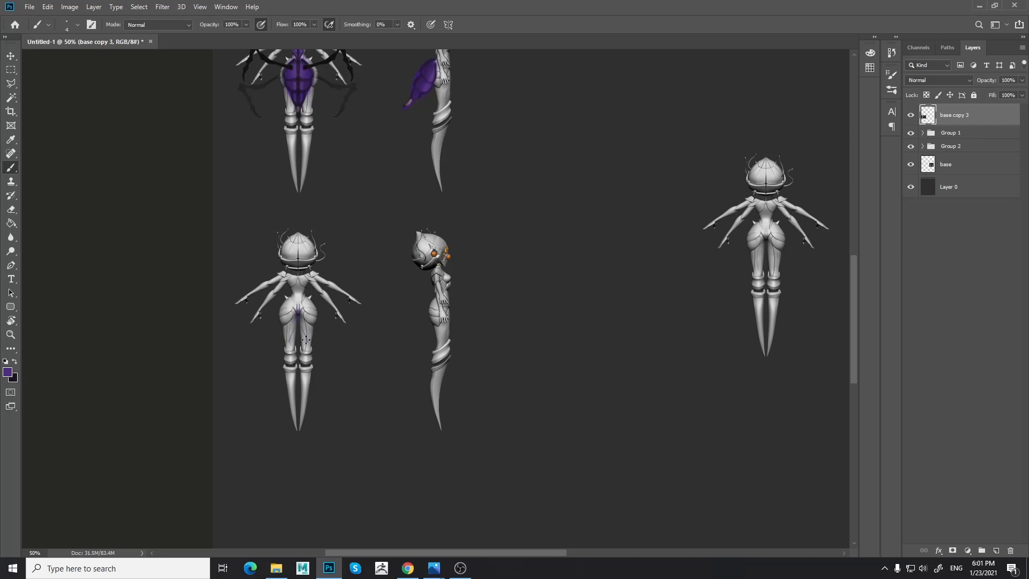
scroll(376, 263, up, 2)
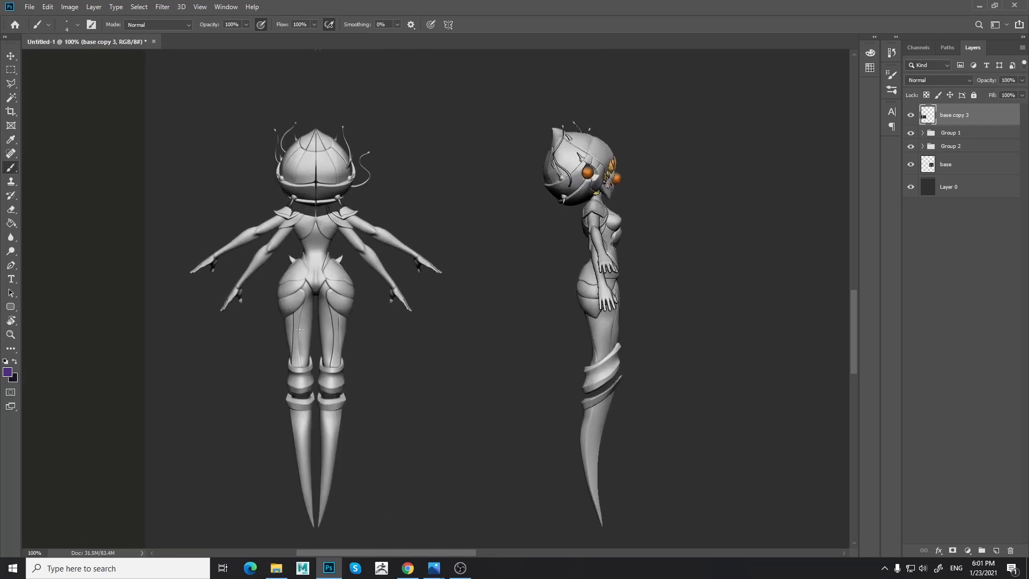
mouse_move(326, 323)
mouse_down()
mouse_move(340, 320)
mouse_move(324, 267)
mouse_move(342, 295)
mouse_move(336, 334)
mouse_up()
mouse_move(326, 268)
mouse_down()
mouse_move(317, 288)
mouse_move(320, 257)
mouse_move(305, 303)
mouse_move(292, 305)
mouse_move(307, 278)
mouse_move(298, 325)
mouse_move(296, 295)
mouse_move(313, 262)
mouse_move(300, 320)
mouse_up()
key(])
key(])
key(])
key(])
key(])
key(])
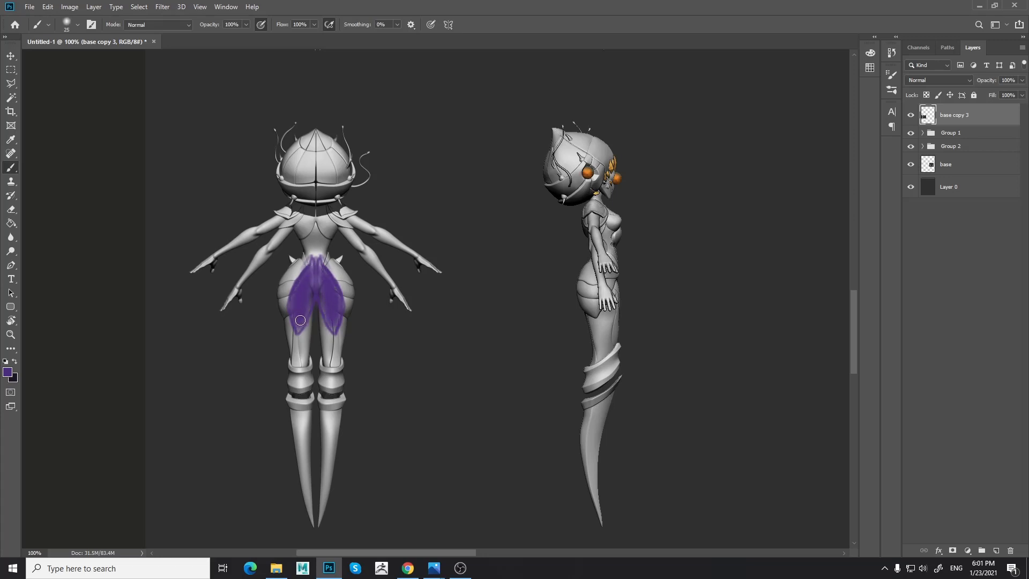
- Outline both purple lobes and add dark segment lines inside them with a smaller brush
click(15, 362)
key(bracketleft)
key(bracketleft)
key(bracketleft)
mouse_move(316, 258)
mouse_down()
mouse_move(310, 321)
mouse_move(309, 308)
mouse_move(289, 319)
mouse_move(295, 277)
mouse_move(314, 259)
mouse_up()
mouse_move(299, 284)
mouse_down()
mouse_move(311, 313)
mouse_move(307, 266)
mouse_up()
alt+click(294, 308)
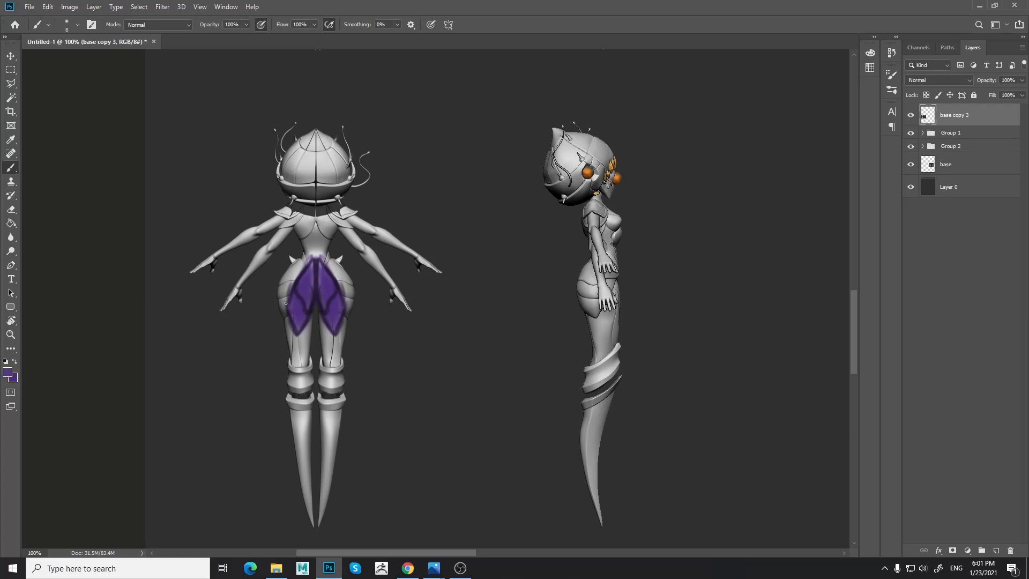
- Refine the lobes' shading and extend the abdomen's top up the lower back in two points with sampled purples
alt+click(296, 279)
drag(295, 281, 293, 324)
mouse_move(317, 263)
mouse_down()
mouse_move(312, 252)
mouse_move(304, 268)
mouse_move(306, 241)
mouse_move(290, 285)
mouse_move(308, 250)
mouse_up()
alt+click(311, 272)
alt+click(307, 297)
alt+click(317, 264)
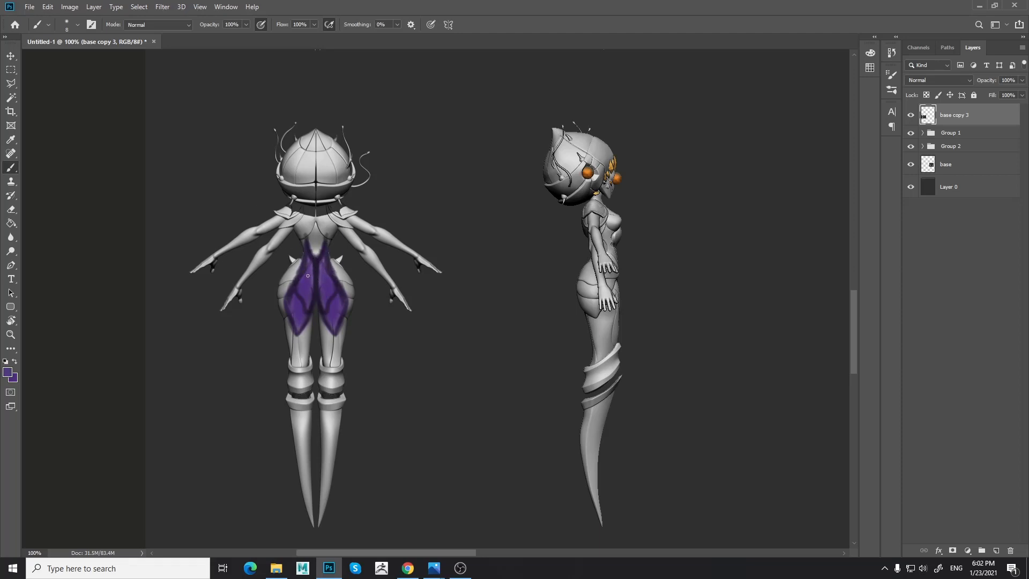
alt+click(308, 276)
- Duplicate the Claws_back and Claws_front layers from Group 1 and place the duplicates above all other layers
key(ctrl+minus)
key(ctrl+minus)
key(ctrl+minus)
key(ctrl+minus)
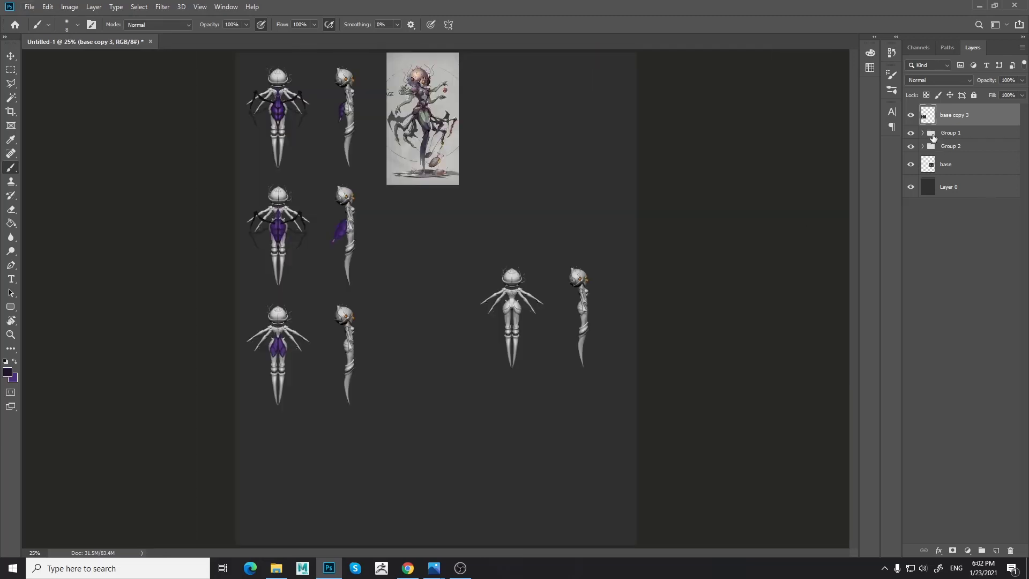
click(922, 133)
click(964, 174)
shift+click(973, 198)
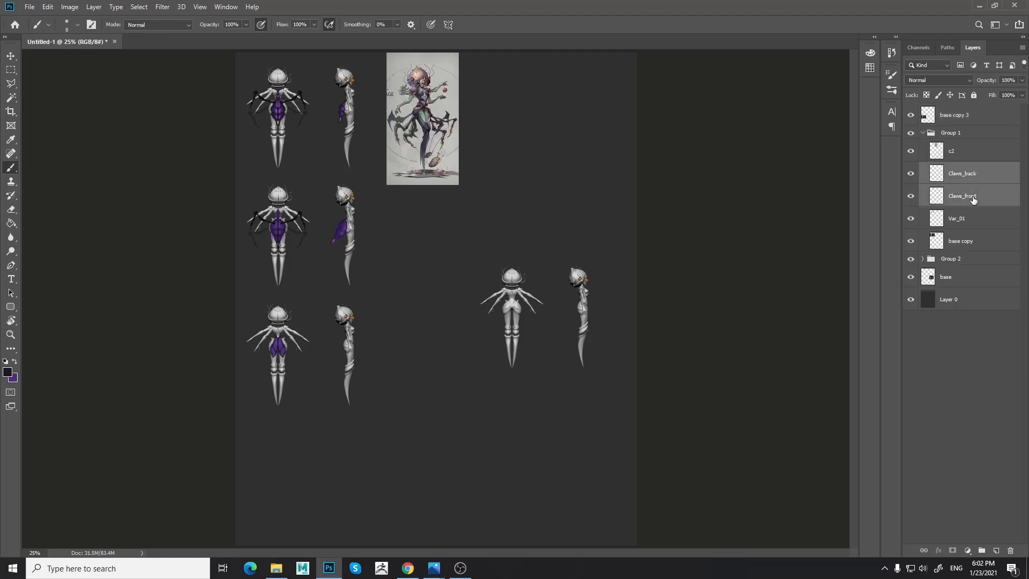
key(ctrl+j)
drag(973, 200, 973, 114)
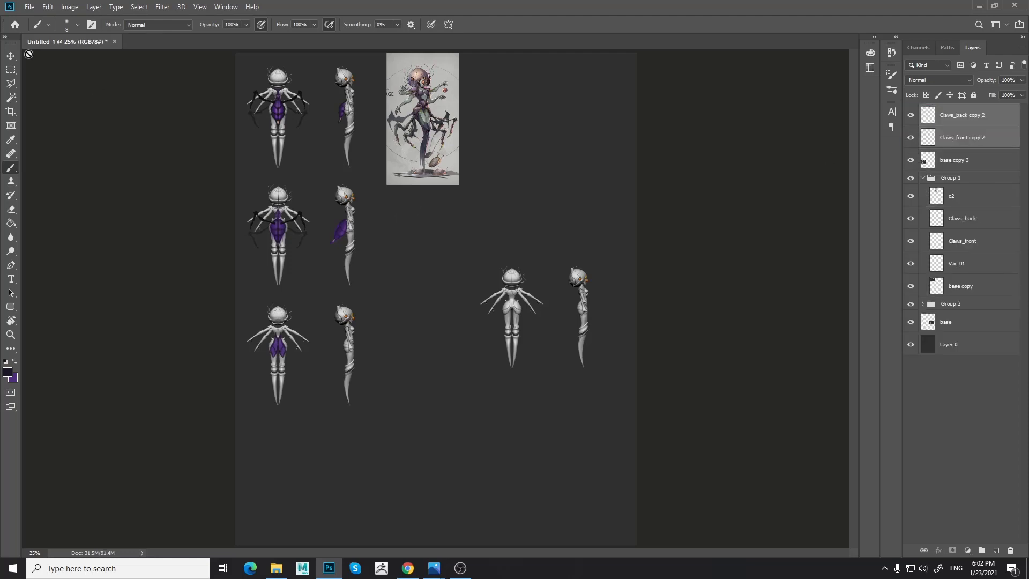
- Move the duplicated claws straight down onto the third variation's back view, level with the purple abdomen
key(v)
key(shift+Down)
key(shift+Down)
key(shift+Down)
key(shift+Down)
key(shift+Down)
key(shift+Down)
key(shift+Down)
key(shift+Down)
key(shift+Down)
key(shift+Down)
key(shift+Down)
key(shift+Down)
key(shift+Down)
key(shift+Down)
key(shift+Down)
key(shift+Down)
key(shift+Down)
key(shift+Down)
key(shift+Down)
key(shift+Down)
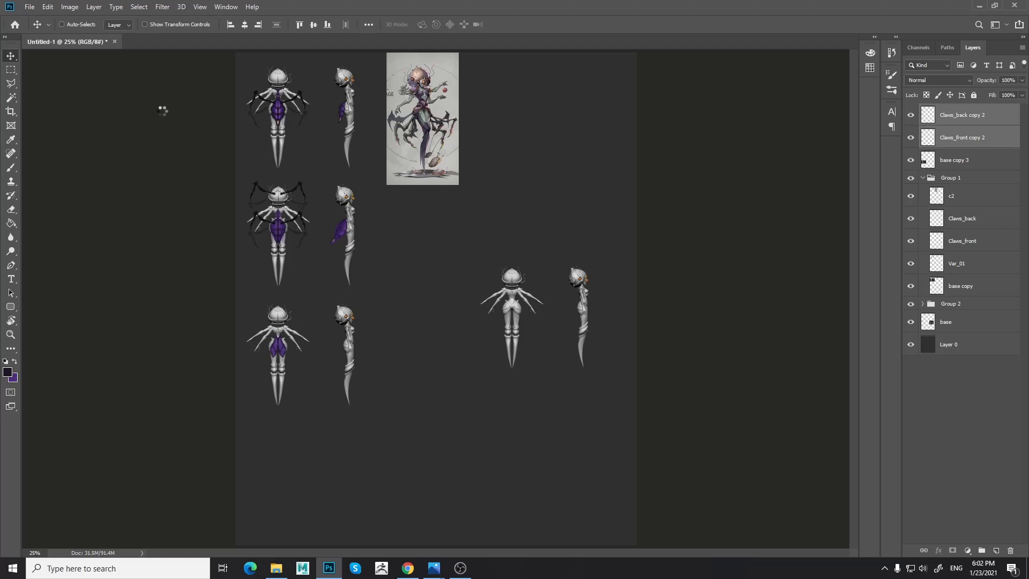
key(shift+Down)
key(shift+Down)
key(shift+Down)
key(shift+Down)
key(shift+Down)
key(shift+Down)
key(shift+Down)
key(ctrl+plus)
key(ctrl+plus)
key(ctrl+plus)
drag(268, 376, 647, 241)
key(ctrl)
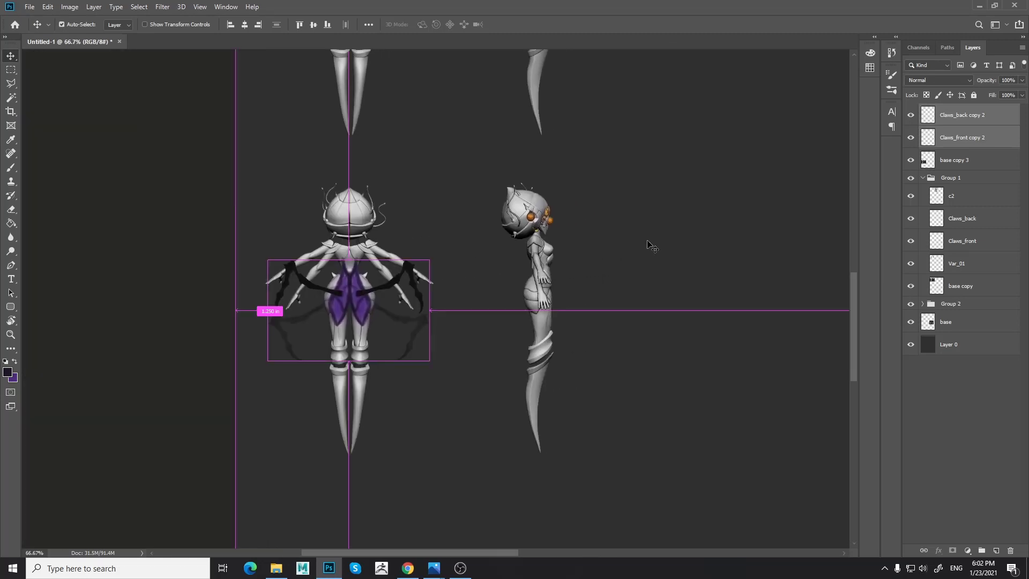
key(ctrl+plus)
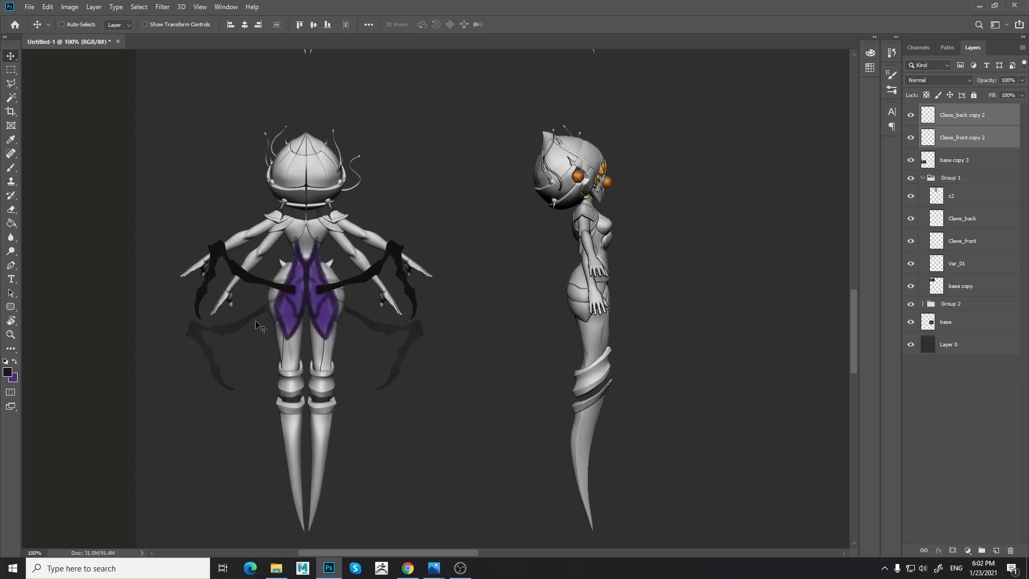
- Check the copied claws and base layers by toggling their visibility, and make base copy 3 the active layer
click(954, 116)
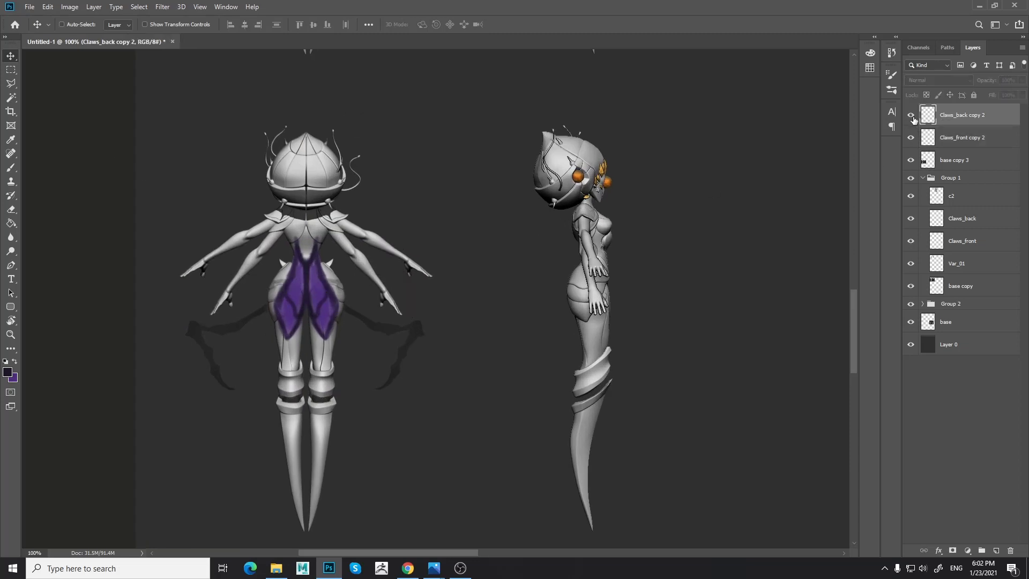
key(e)
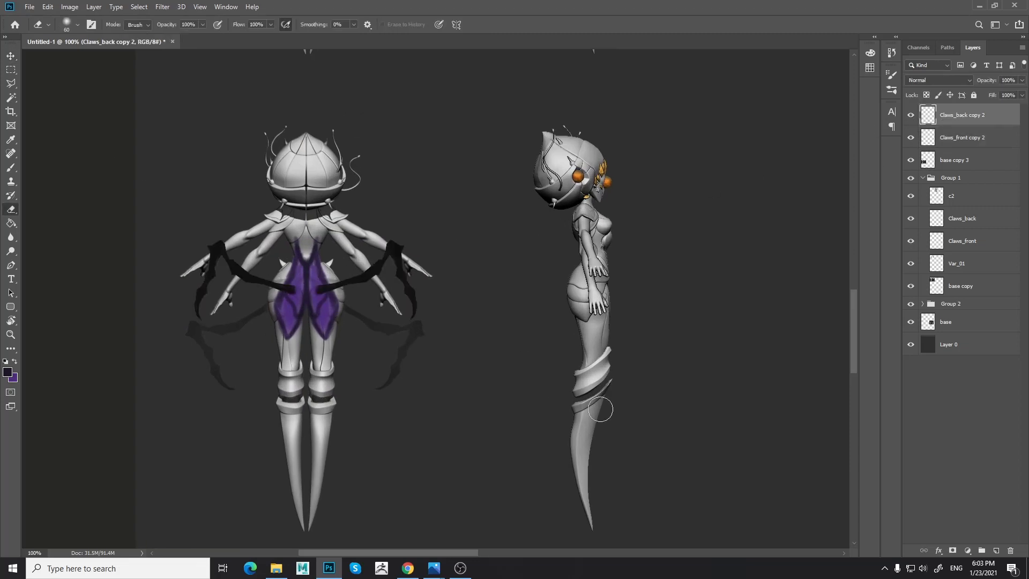
click(969, 287)
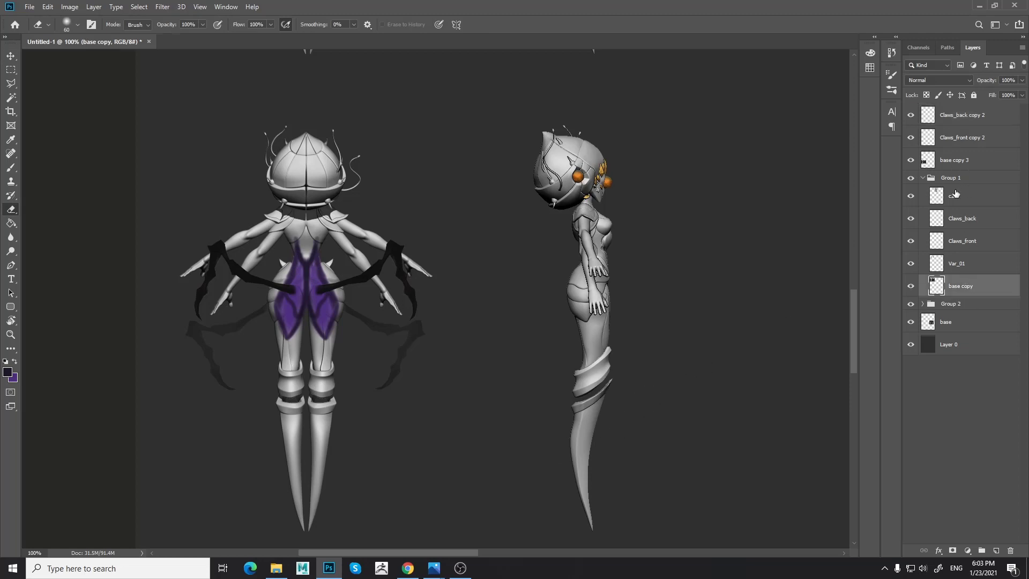
click(952, 161)
click(912, 159)
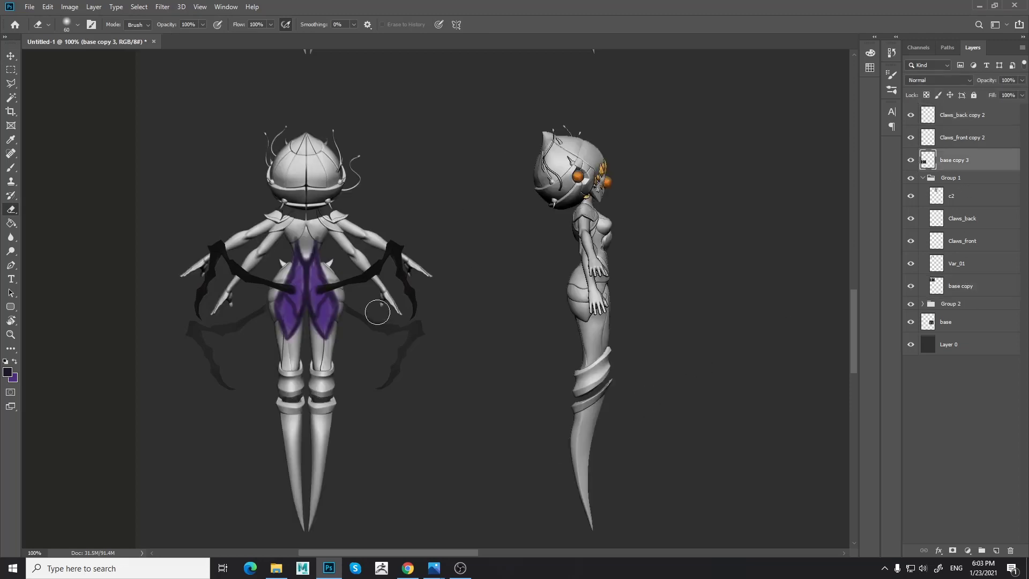
- Paint a pointed purple abdomen behind the hips of the third variation's side view
key(alt)
key(b)
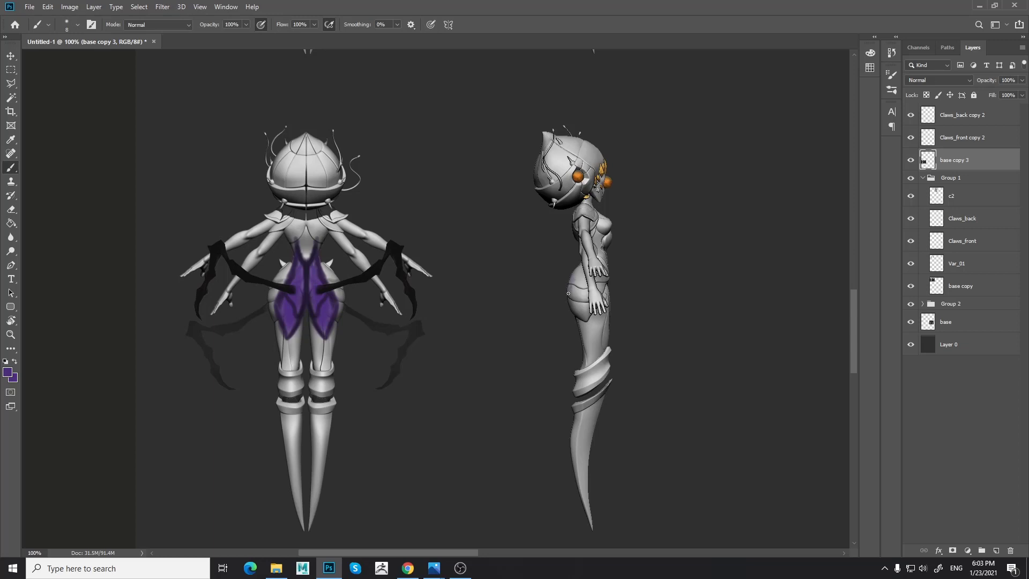
drag(581, 270, 573, 277)
mouse_move(572, 314)
mouse_down()
mouse_move(576, 275)
mouse_move(561, 288)
mouse_move(557, 309)
mouse_move(572, 278)
mouse_move(560, 319)
mouse_move(579, 270)
mouse_move(563, 336)
mouse_move(572, 308)
mouse_up()
key(ctrl+z)
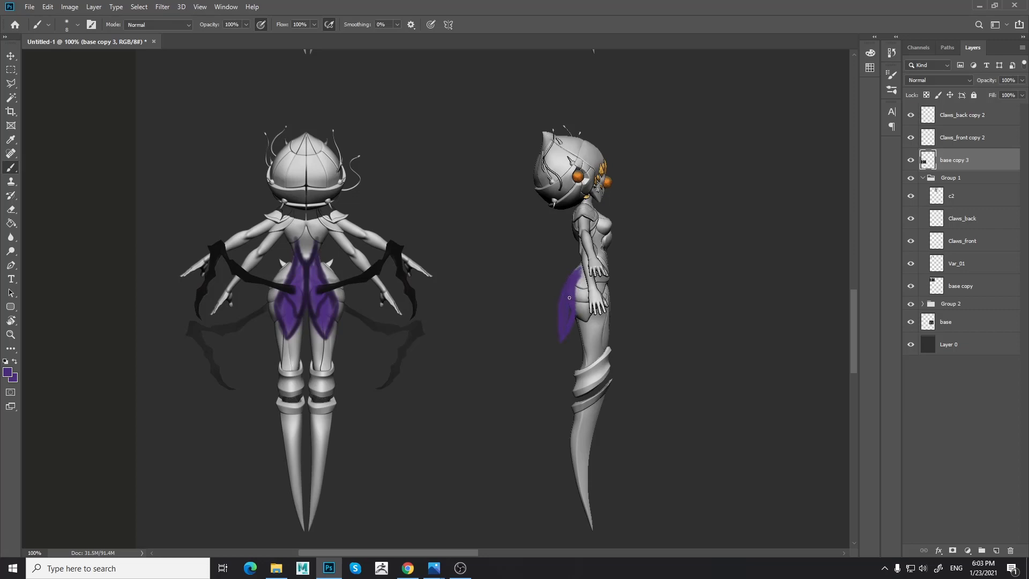
- Outline the side view's abdomen in sampled black and divide it into shaded segments
alt+click(350, 278)
mouse_move(582, 268)
mouse_down()
mouse_move(578, 312)
mouse_move(558, 343)
mouse_move(562, 280)
mouse_move(581, 262)
mouse_move(560, 319)
mouse_move(577, 293)
mouse_move(558, 319)
mouse_up()
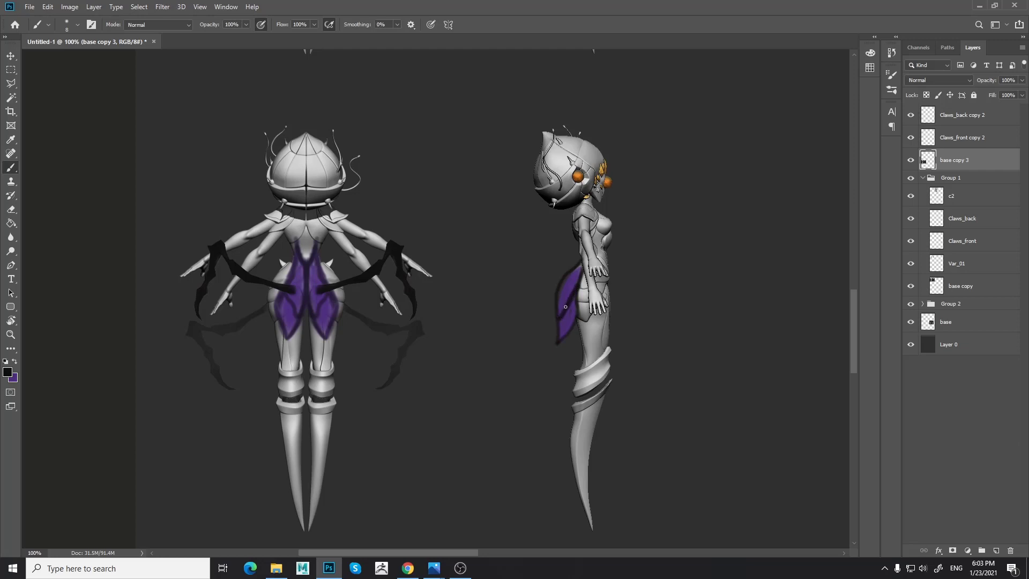
alt+click(568, 316)
alt+click(565, 314)
alt+click(561, 290)
alt+click(576, 279)
- Group base copy 3 with the two duplicated claws layers
key(ctrl+minus)
key(ctrl+minus)
key(ctrl+minus)
key(ctrl+minus)
key(space)
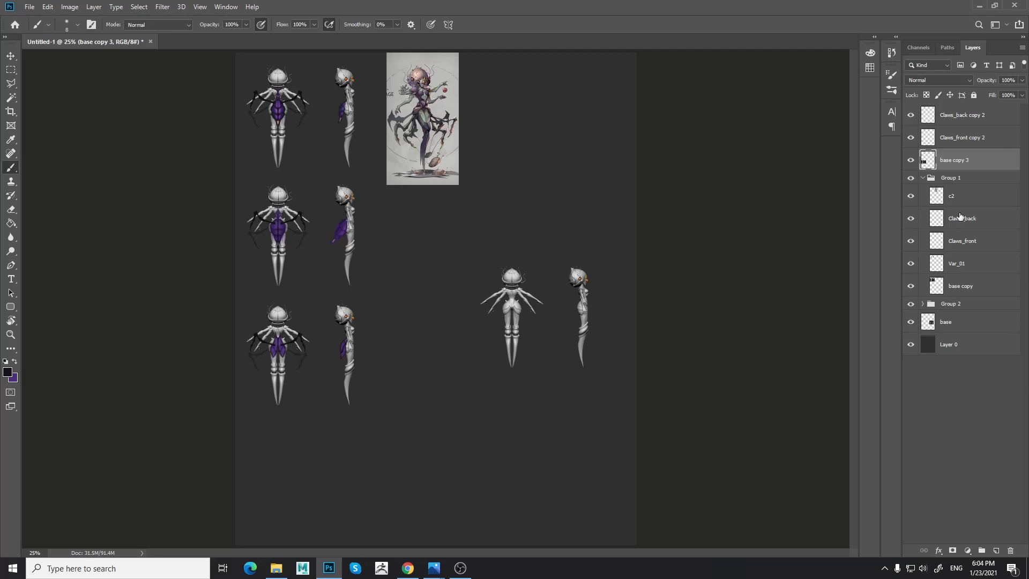
shift+click(971, 124)
key(ctrl+g)
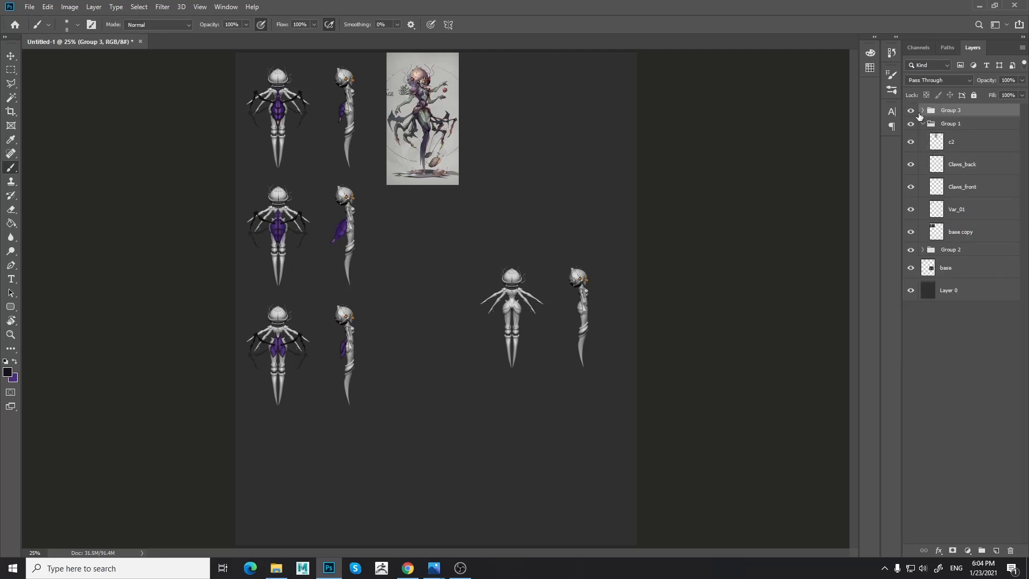
click(922, 110)
click(974, 175)
key(ctrl+j)
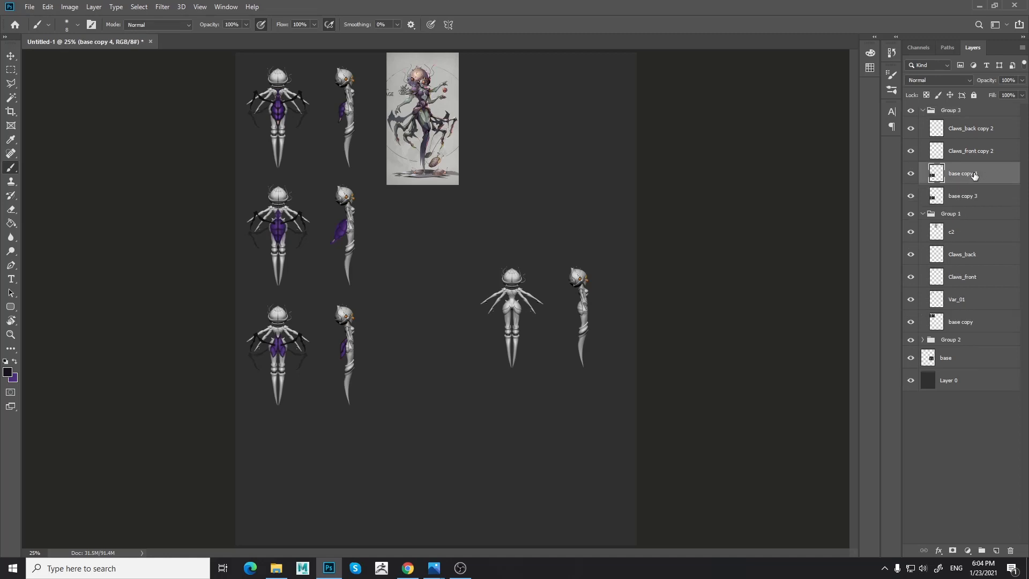
key(ctrl+z)
click(922, 110)
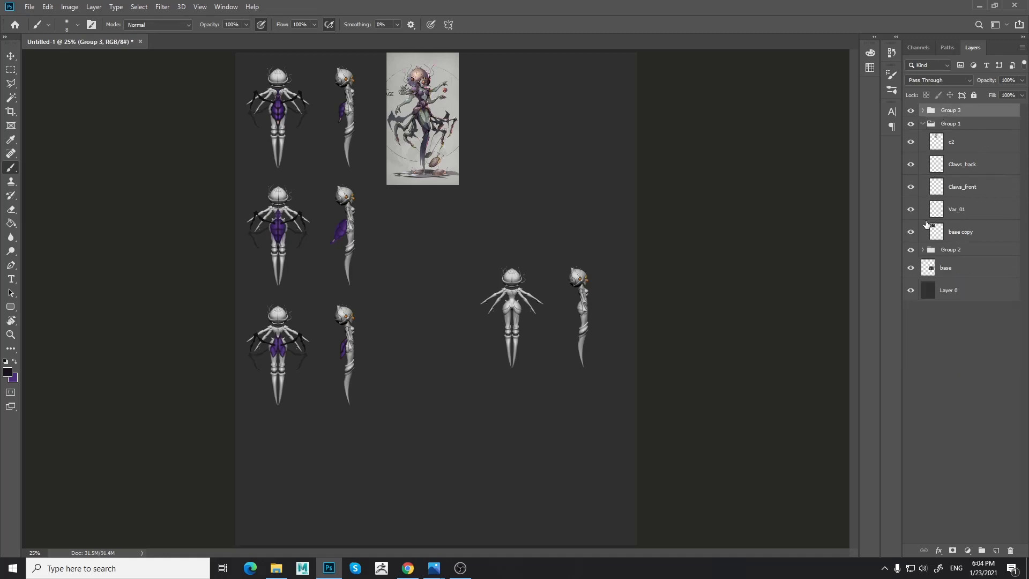
- Duplicate the base copy layer in Group 1 and move the duplicate straight down below the third variation's figures
click(960, 236)
key(ctrl+j)
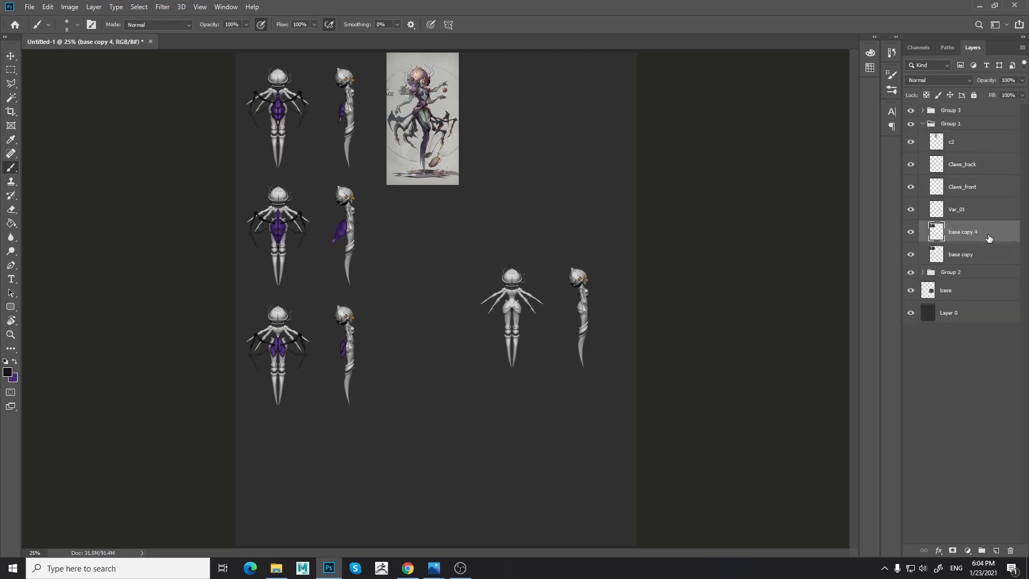
click(10, 57)
key(shift+Down)
key(shift+Down)
key(shift+Down)
key(shift+Down)
key(shift+Down)
key(shift+Down)
key(shift+Down)
key(shift+Down)
key(shift+Down)
key(shift+Down)
key(shift+Down)
key(shift+Down)
key(shift+Down)
key(shift+Down)
key(shift+Down)
key(shift+Down)
key(shift+Down)
key(shift+Down)
key(shift+Down)
key(shift+Down)
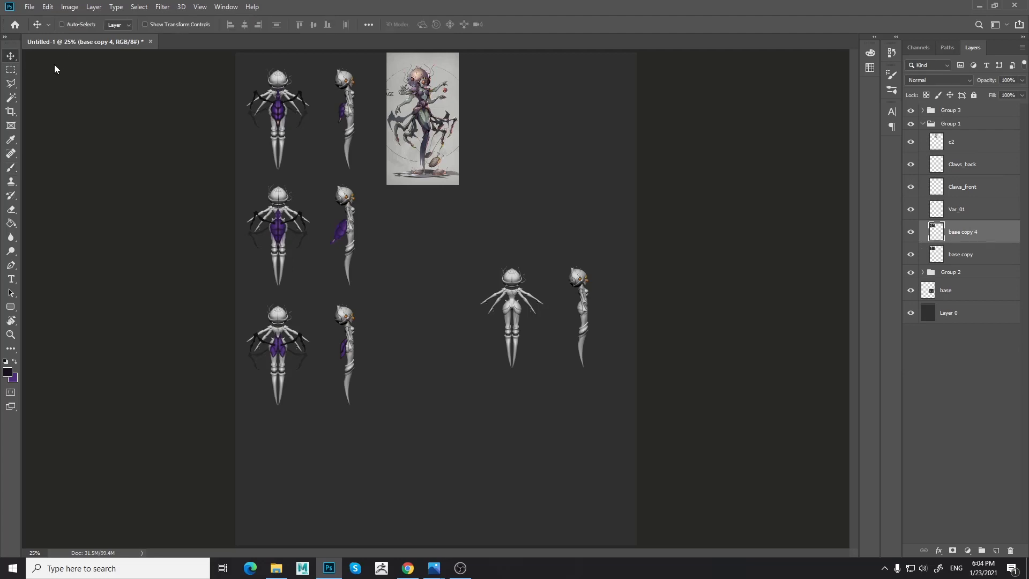
key(shift+Down)
key(shift+Down)
key(shift+Down)
key(shift+Down)
key(shift+Down)
key(shift+Down)
key(shift+Down)
key(shift+Down)
key(shift+Down)
key(shift+Down)
key(shift+Down)
key(shift+Down)
key(shift+Down)
key(shift+Down)
key(shift+Down)
key(shift+Down)
key(shift+Down)
key(shift+Down)
key(shift+Down)
key(shift+Down)
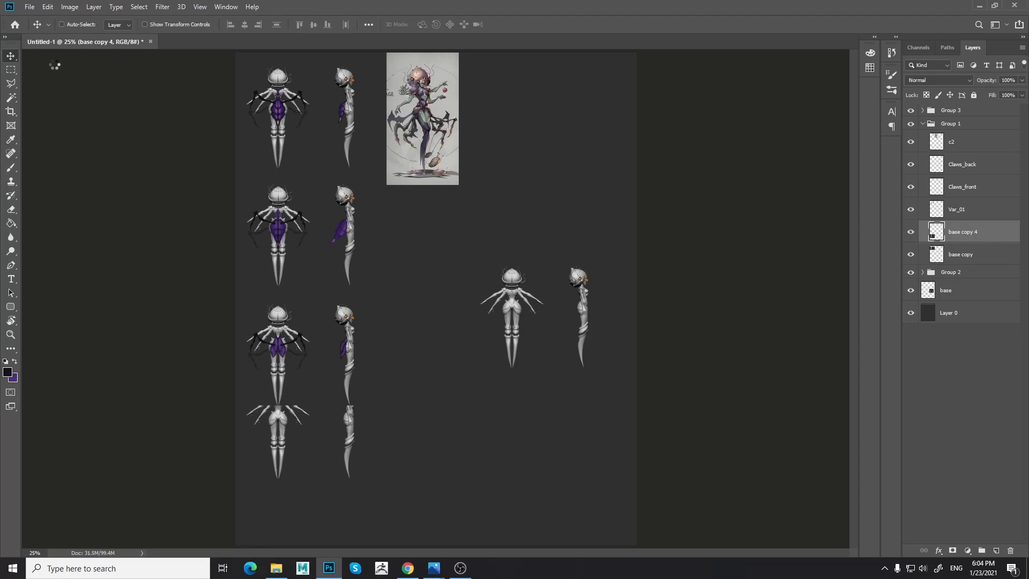
- Move base copy 4 to the top of the layer stack and duplicate Claws_back and Claws_front above it
click(974, 186)
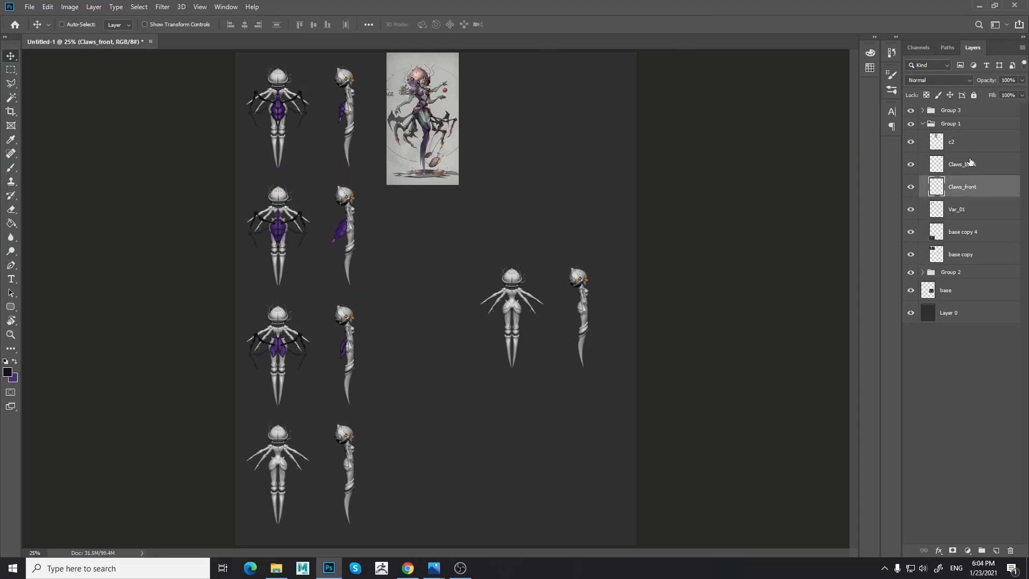
shift+click(969, 171)
drag(983, 233, 969, 107)
click(972, 186)
shift+click(971, 208)
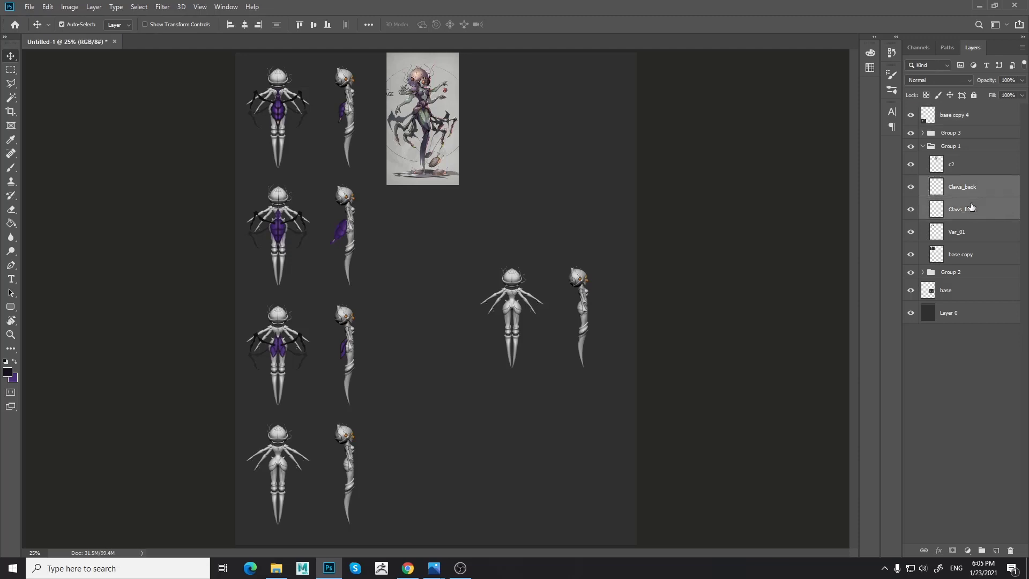
drag(975, 204, 973, 107)
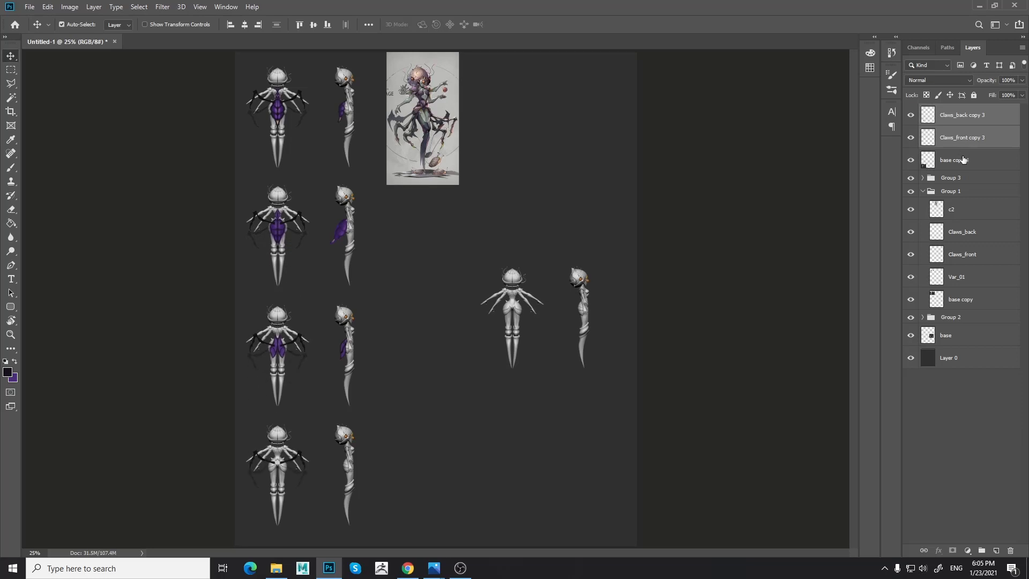
- Check the fourth variation's front claws by hiding and showing the Claws_front copy 3 layer
key(ctrl+plus)
drag(693, 338, 907, 42)
click(931, 139)
click(909, 138)
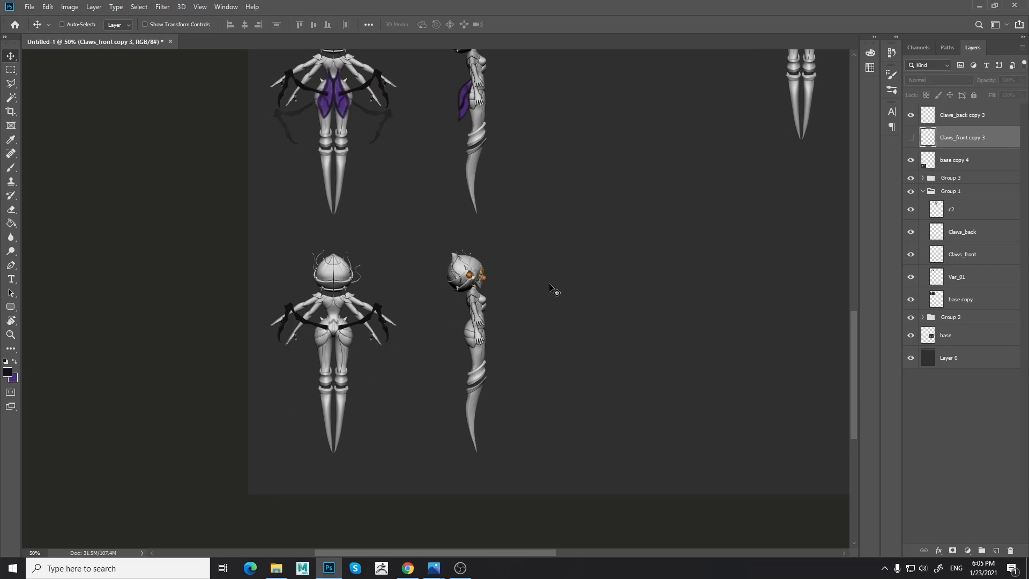
click(911, 137)
- Add a new empty layer directly above base copy 4 and collapse Group 1
click(959, 116)
key(e)
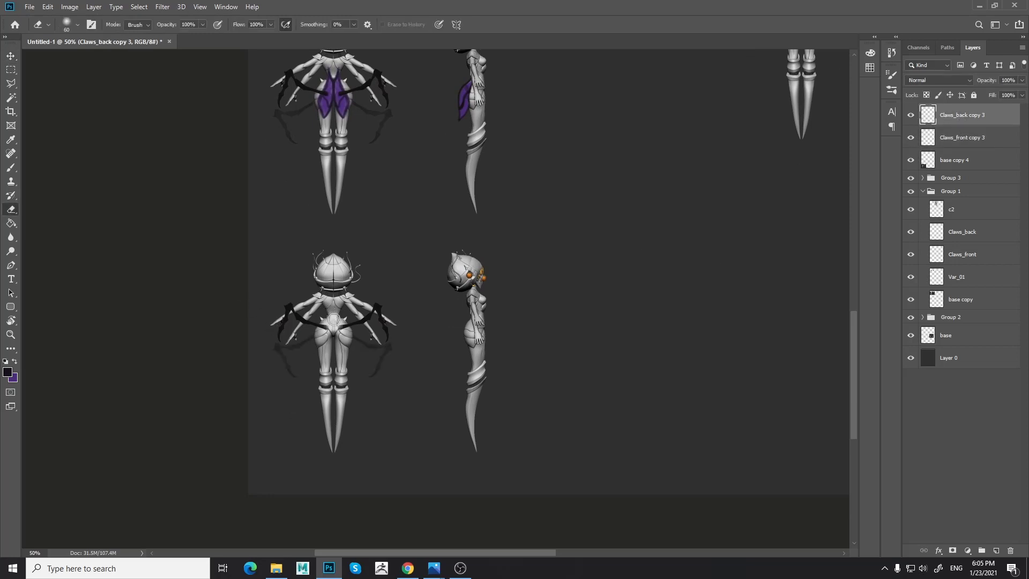
click(969, 166)
click(995, 550)
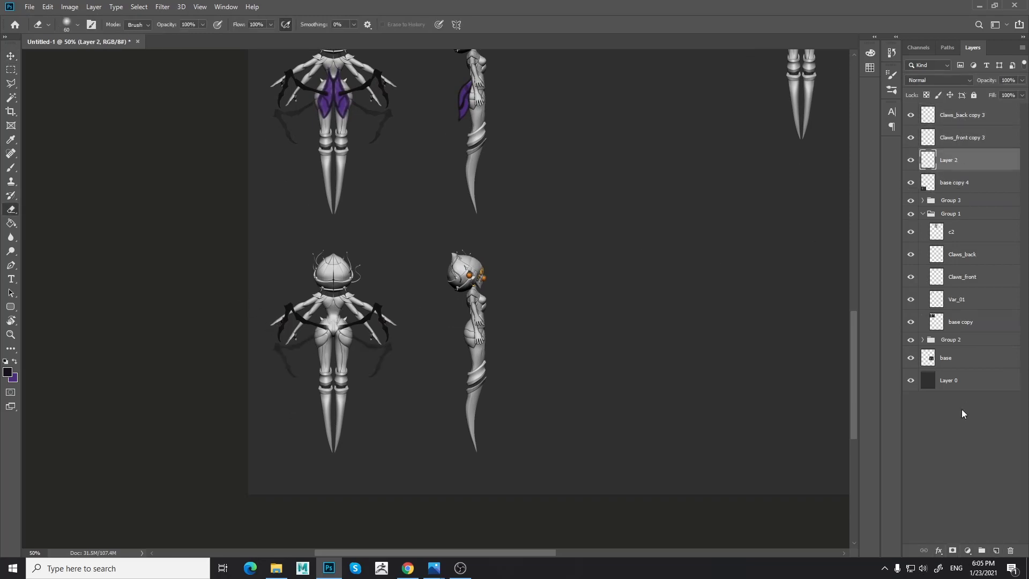
click(923, 214)
- Sample the purple of an earlier variation's abdomen as the brush colour for the fourth variation
drag(424, 192, 455, 482)
drag(417, 219, 404, 277)
key(b)
alt+click(375, 159)
drag(415, 378, 423, 31)
key(ctrl+plus)
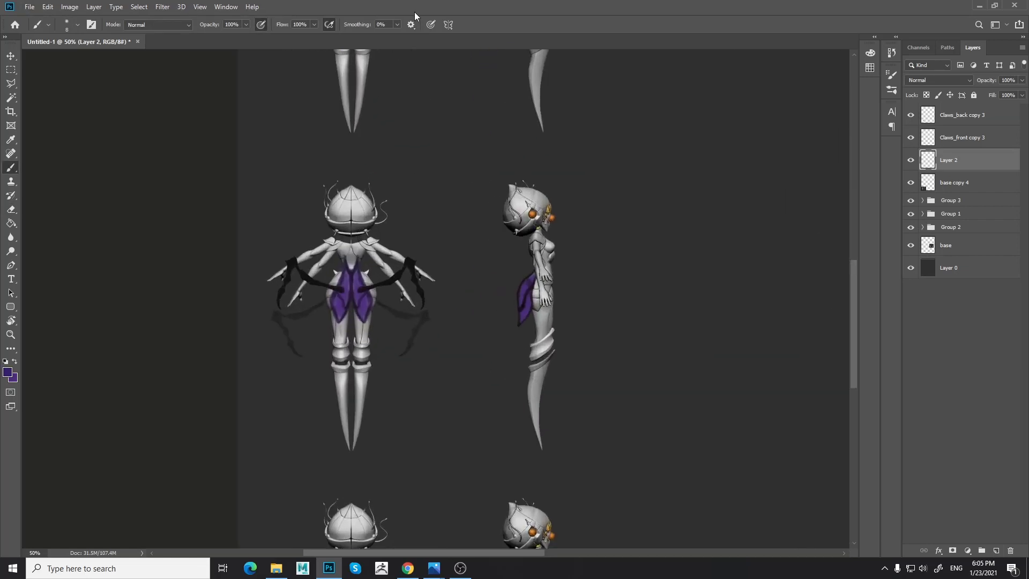
key(ctrl+plus)
key(ctrl+plus)
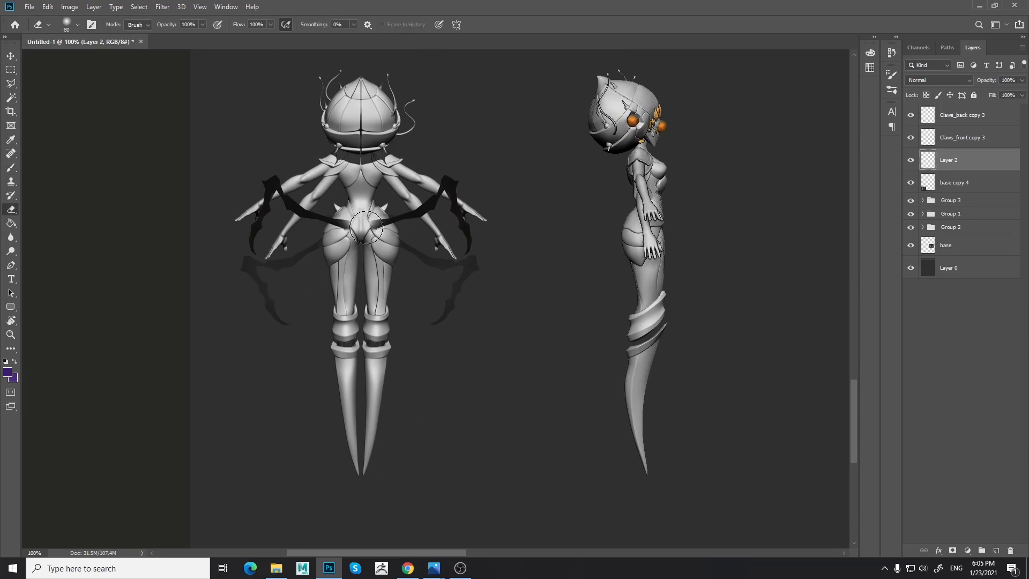
- Try crossed purple strokes fanning over the hips of the fourth variation's back view, and undo them
key(bracketright)
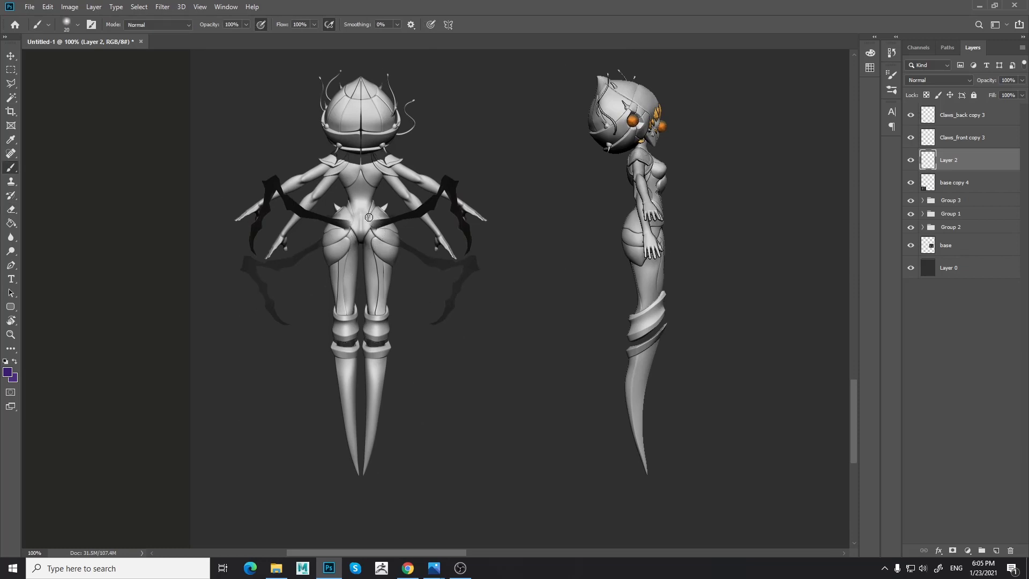
mouse_move(371, 229)
mouse_down()
mouse_move(354, 236)
mouse_move(377, 238)
mouse_move(343, 241)
mouse_move(362, 220)
mouse_up()
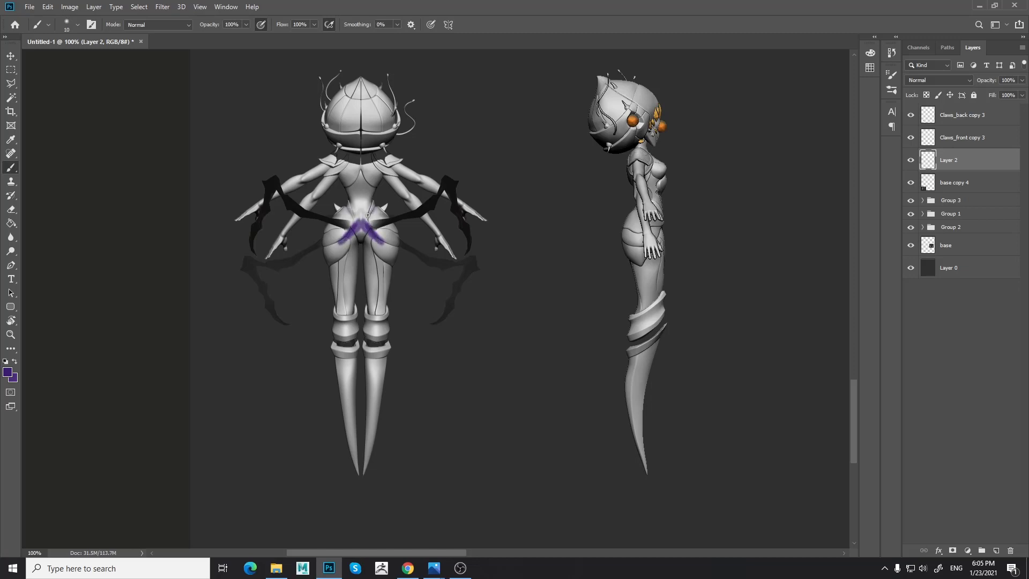
mouse_move(378, 252)
mouse_down()
mouse_move(351, 244)
mouse_move(402, 266)
mouse_up()
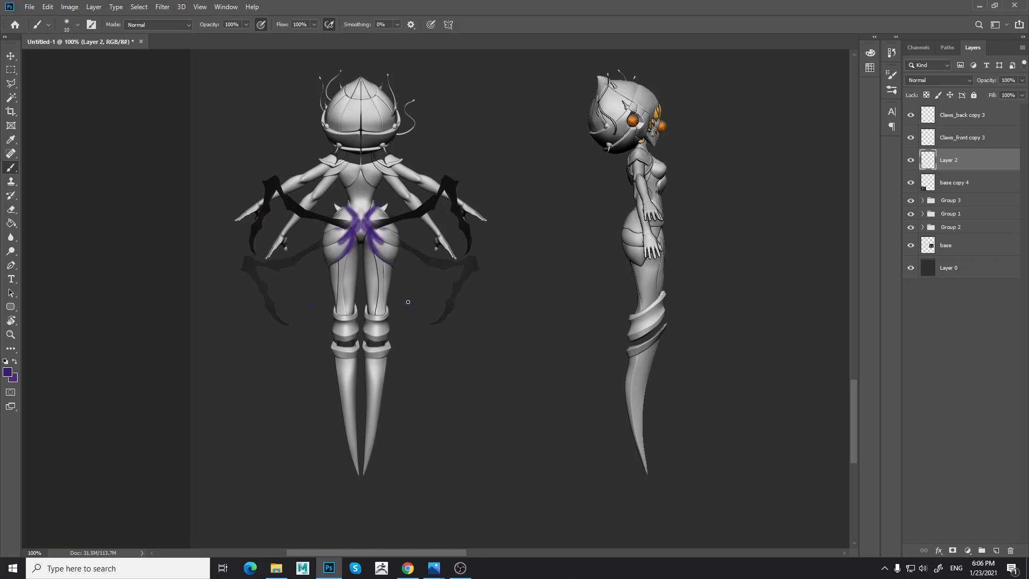
key(ctrl+z)
key(ctrl+z)
key(ctrl+z)
key(ctrl+z)
key(ctrl+z)
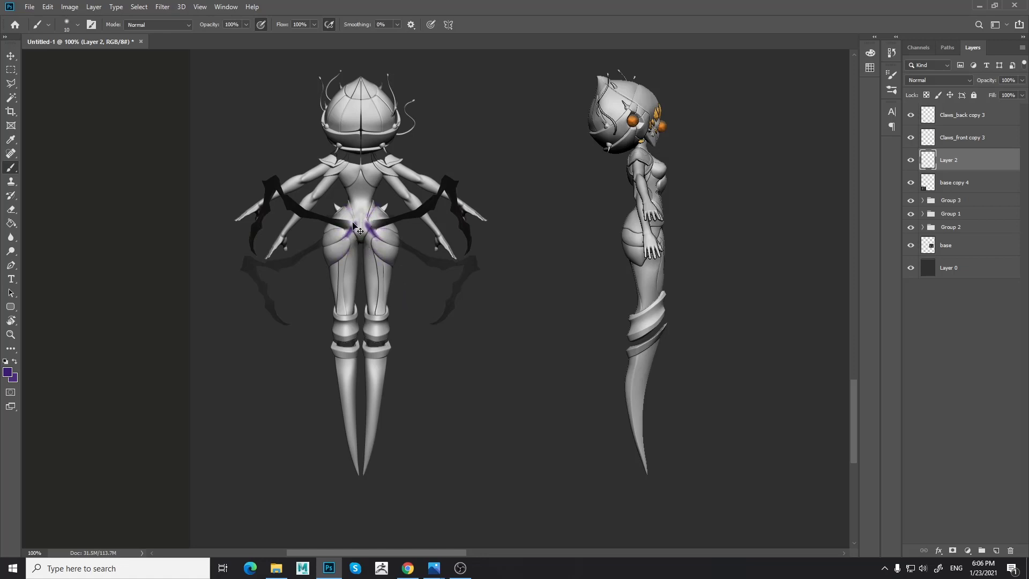
- Paint a solid purple abdomen tapering from the mid-back to a point between the hips on the fourth back view
mouse_move(353, 213)
mouse_down()
mouse_move(338, 228)
mouse_move(354, 218)
mouse_move(360, 243)
mouse_move(351, 222)
mouse_move(359, 182)
mouse_up()
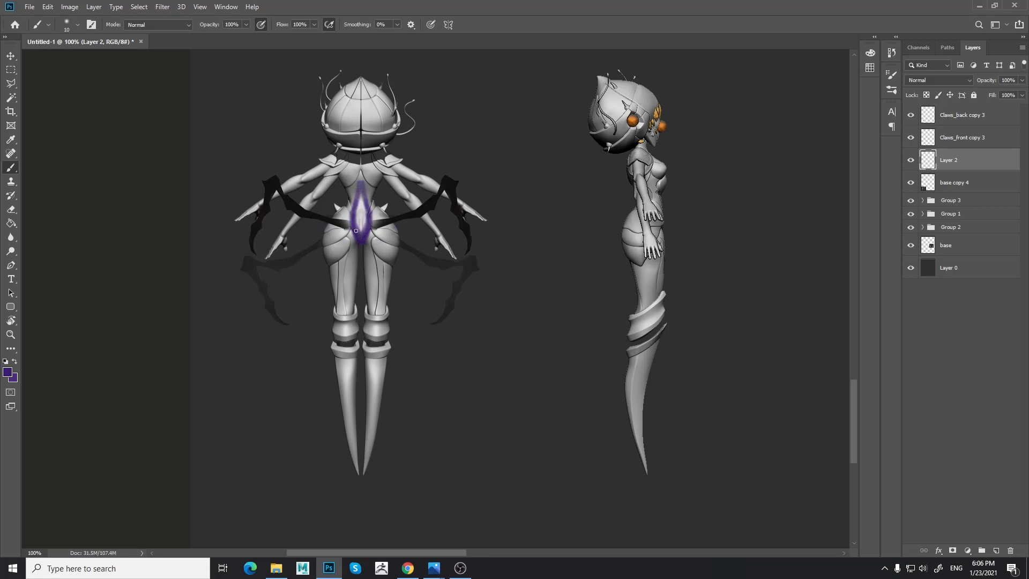
mouse_move(352, 233)
mouse_down()
mouse_move(358, 180)
mouse_move(366, 212)
mouse_up()
key(e)
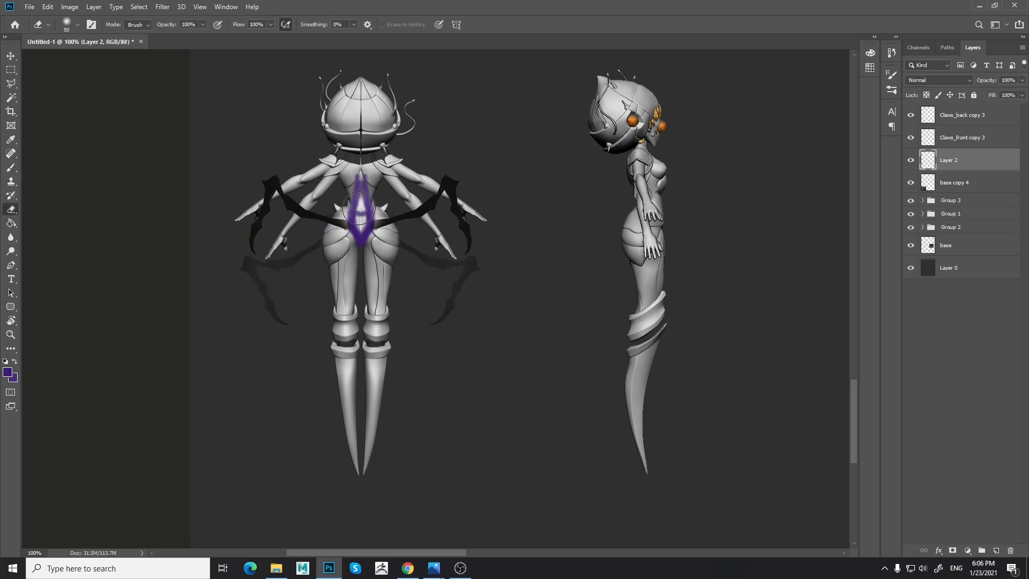
key(b)
mouse_move(360, 207)
mouse_down()
mouse_move(360, 225)
mouse_move(359, 195)
mouse_up()
- Sample black from the claws and darken the outline of the back view's purple abdomen
alt+click(417, 212)
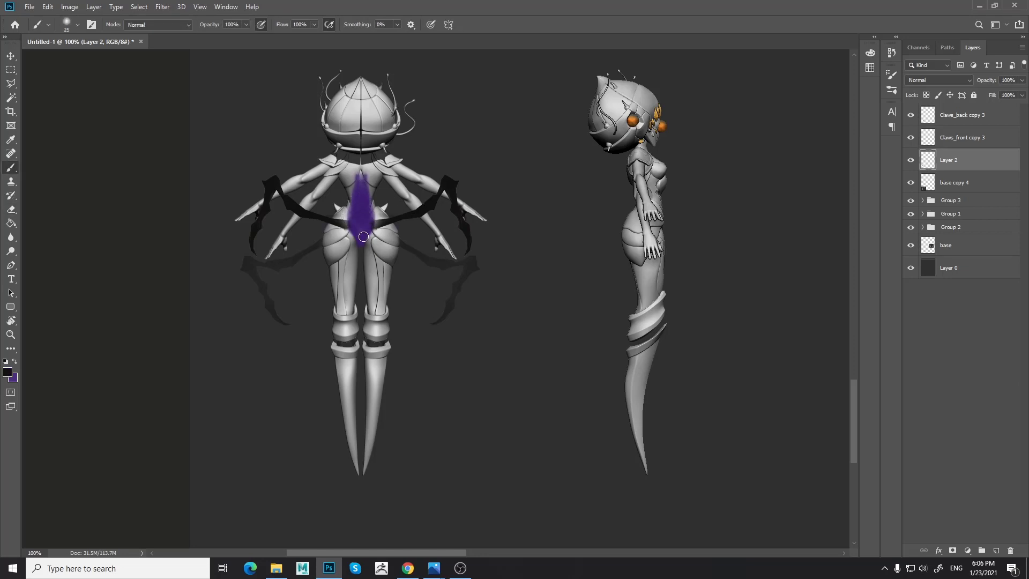
mouse_move(368, 234)
mouse_down()
mouse_move(363, 241)
mouse_move(362, 173)
mouse_move(368, 195)
mouse_up()
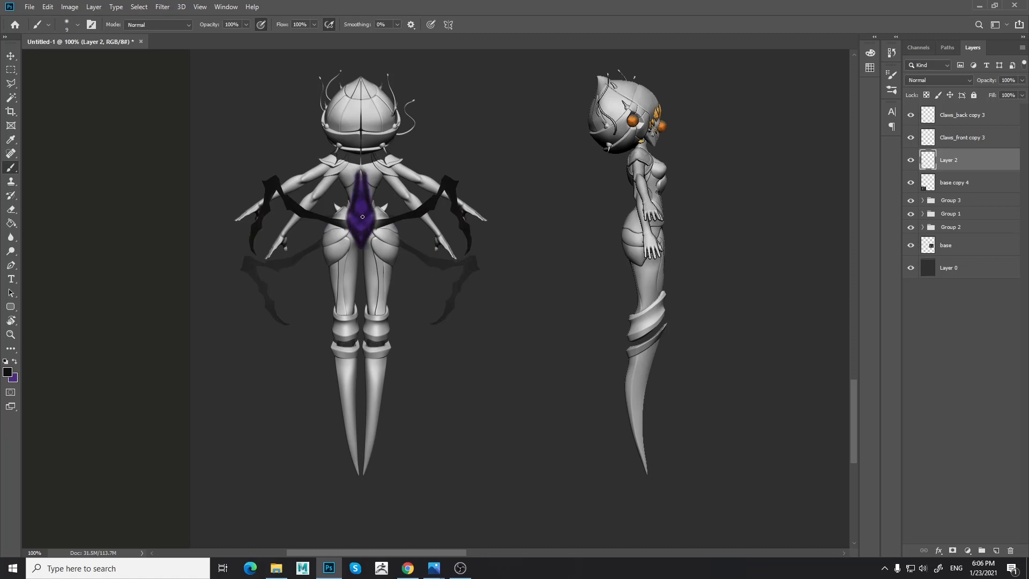
mouse_move(355, 188)
mouse_down()
mouse_move(370, 203)
mouse_move(361, 187)
mouse_move(361, 239)
mouse_up()
key(ctrl+z)
key(ctrl+z)
key(ctrl+z)
- Divide the back view's abdomen into shaded segments with a smaller brush, using sampled purple and dark tones
key(bracketleft)
key(bracketleft)
alt+click(367, 220)
alt+click(365, 206)
alt+click(351, 230)
mouse_move(349, 217)
mouse_down()
mouse_move(360, 245)
mouse_move(349, 204)
mouse_up()
key(ctrl+z)
key(e)
key(b)
mouse_move(350, 209)
mouse_down()
mouse_move(355, 240)
mouse_move(347, 208)
mouse_up()
alt+click(355, 217)
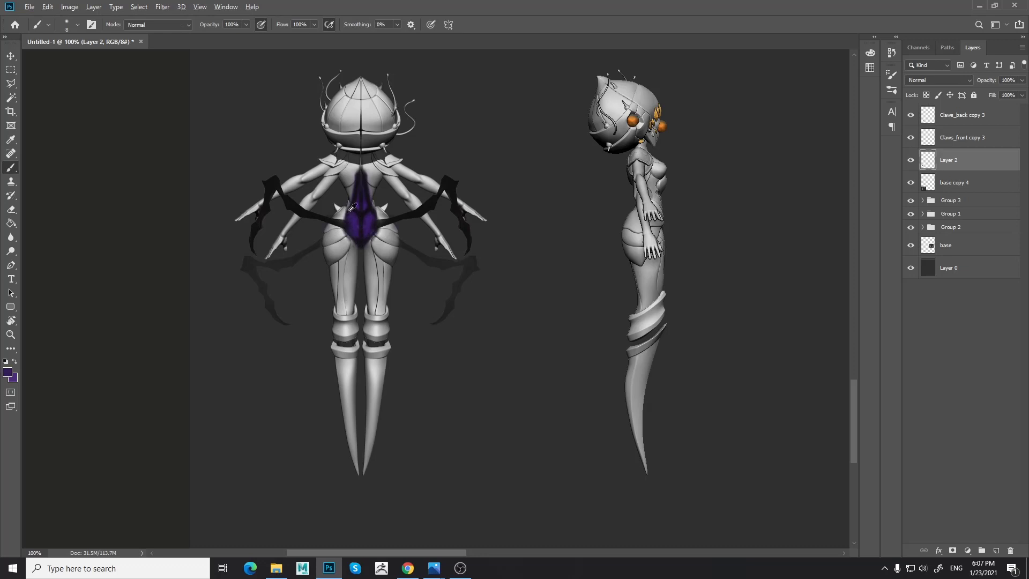
alt+click(346, 223)
drag(349, 237, 352, 244)
- Sketch a small dark abdomen shape behind the hips of the fourth variation's side view, sampling dark tones for it
drag(623, 218, 633, 192)
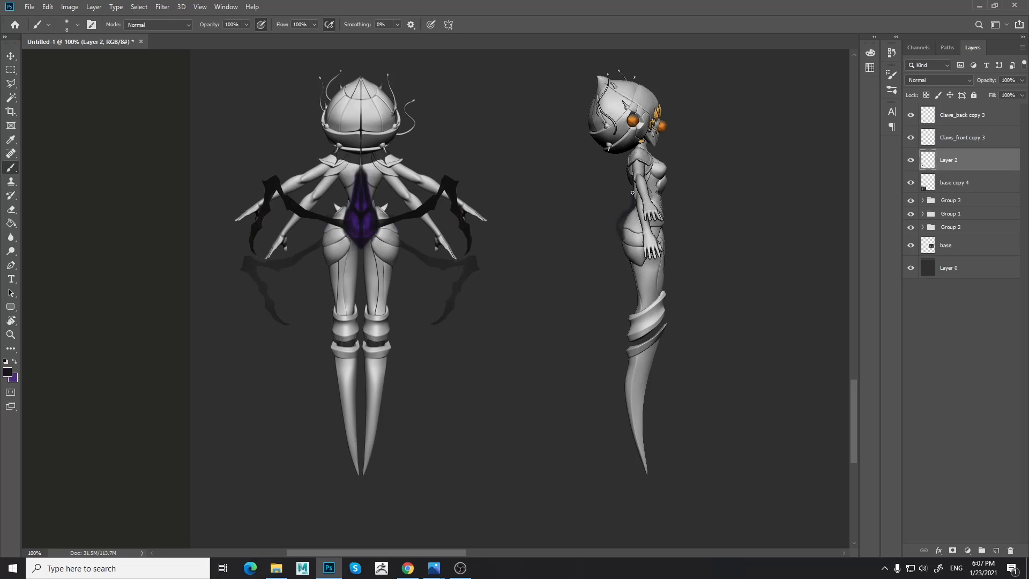
alt+click(372, 213)
alt+click(617, 225)
key(ctrl+minus)
key(ctrl+minus)
key(ctrl+minus)
key(ctrl+minus)
key(ctrl+minus)
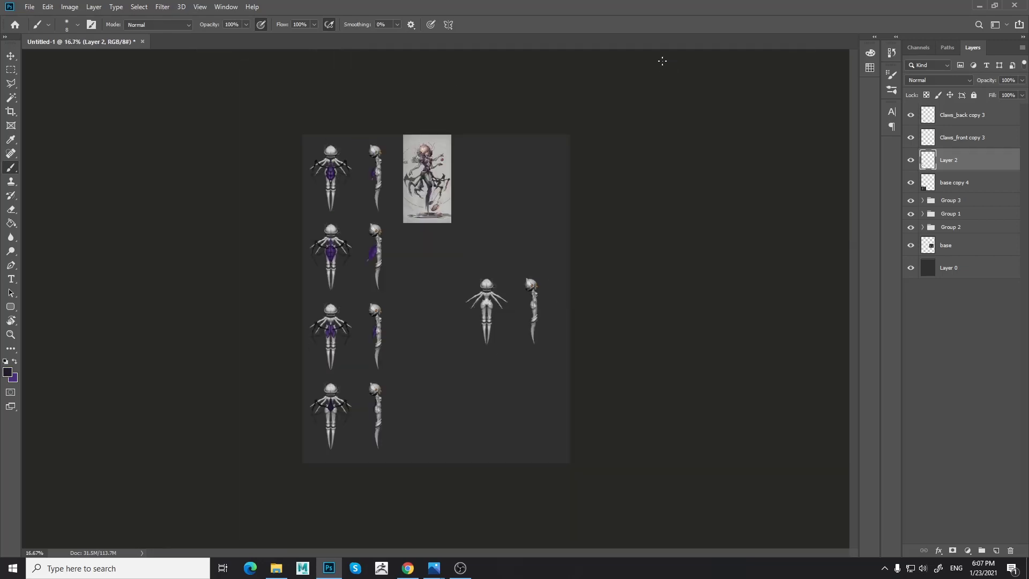